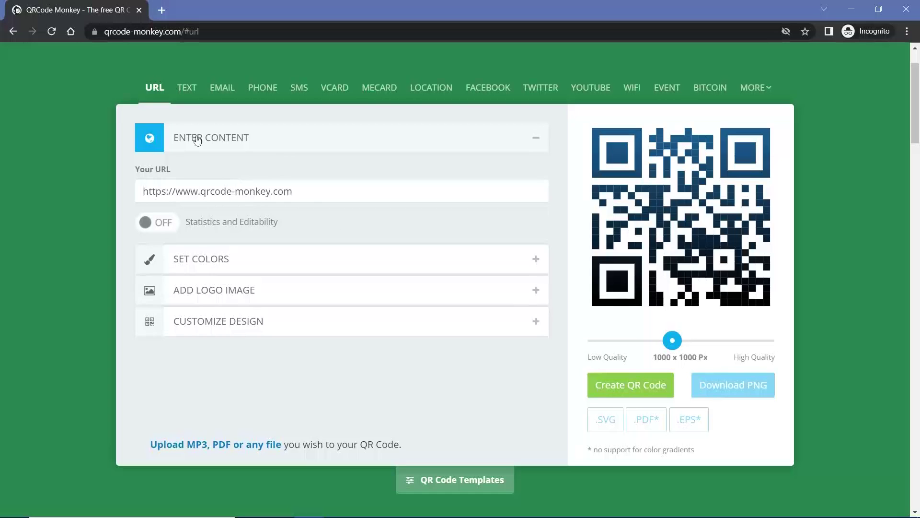
pyautogui.click(187, 87)
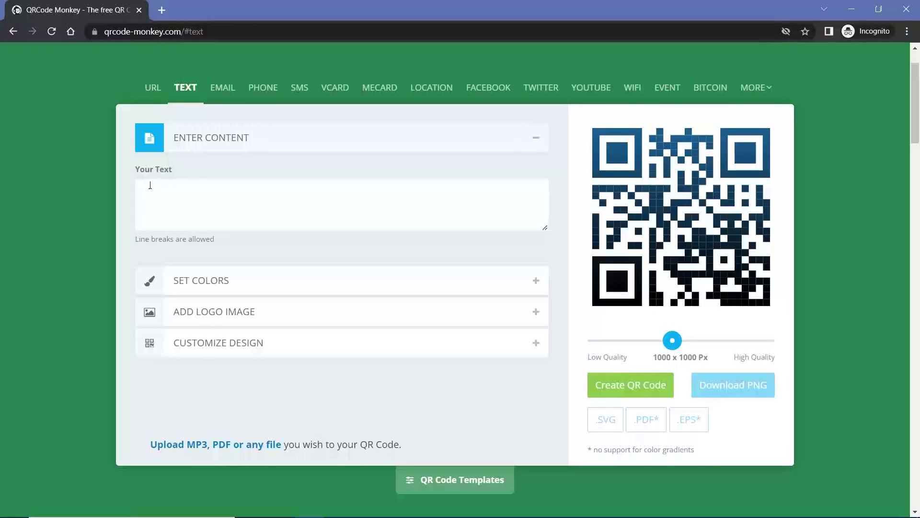
pyautogui.click(152, 88)
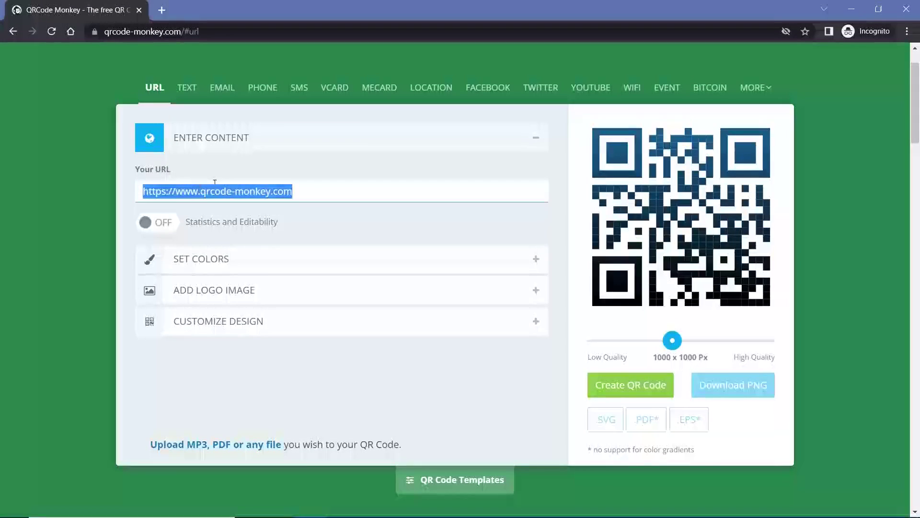
pyautogui.press('BackSpace')
pyautogui.write('https://youtu.be/iZODreAyEKc')
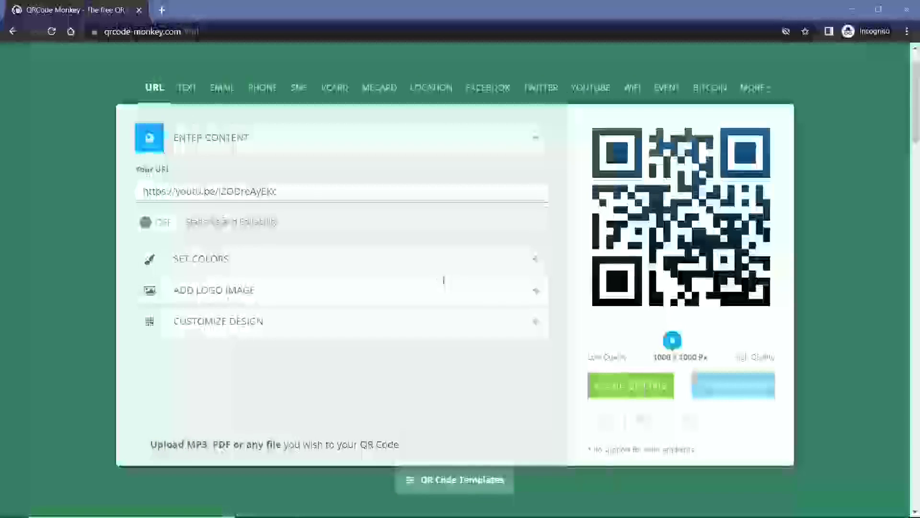
pyautogui.click(522, 260)
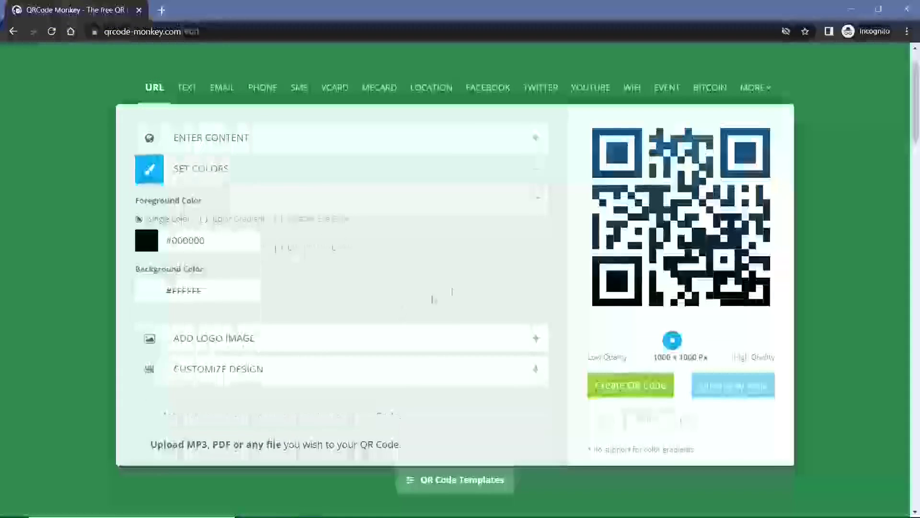
pyautogui.click(396, 335)
pyautogui.click(533, 200)
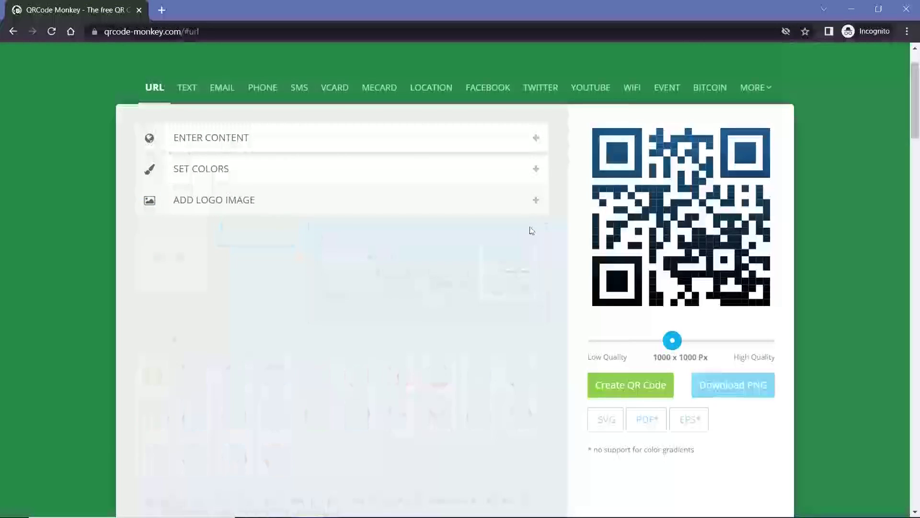
pyautogui.scroll(1, 426, 312)
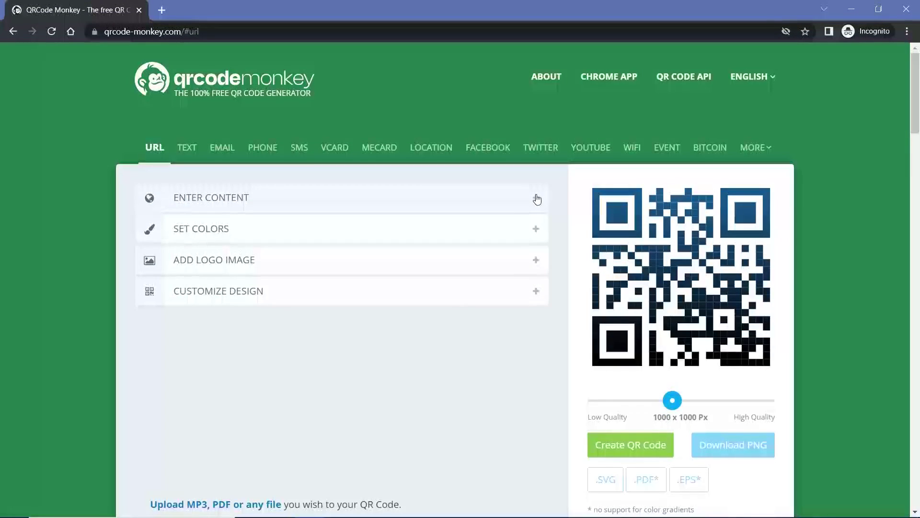
# Generate the QR code for the entered URL and download it in SVG format
pyautogui.click(537, 198)
pyautogui.click(617, 382)
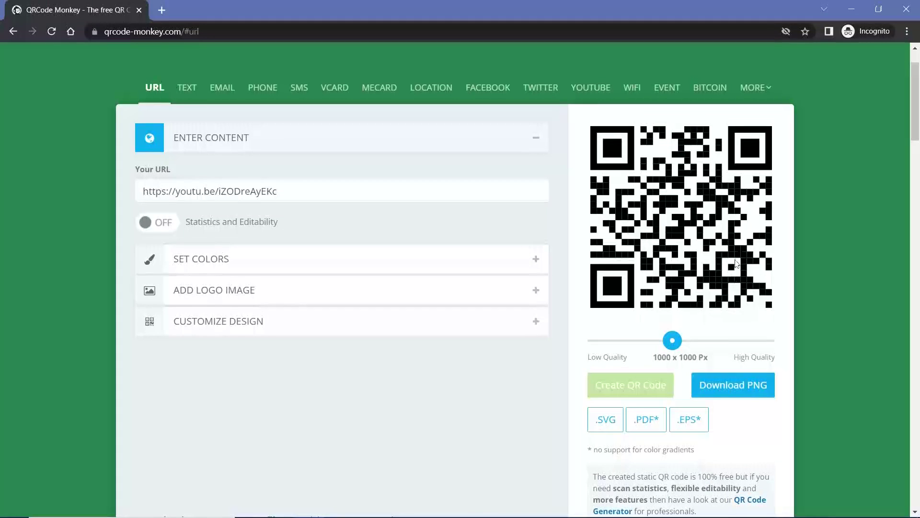
pyautogui.click(604, 425)
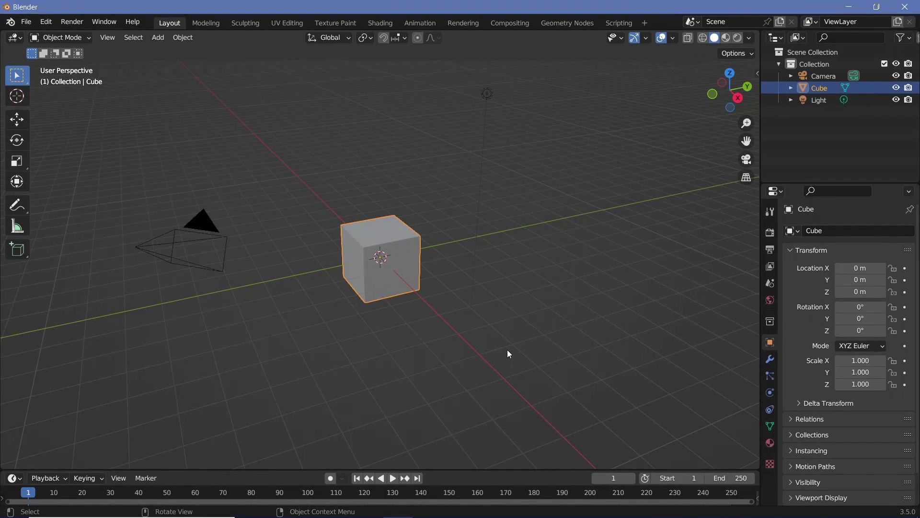
# In Blender, search the add-ons for "svg" and save the preferences with the Scalable Vector Graphics (SVG) 1.1 format add-on enabled
pyautogui.click(46, 22)
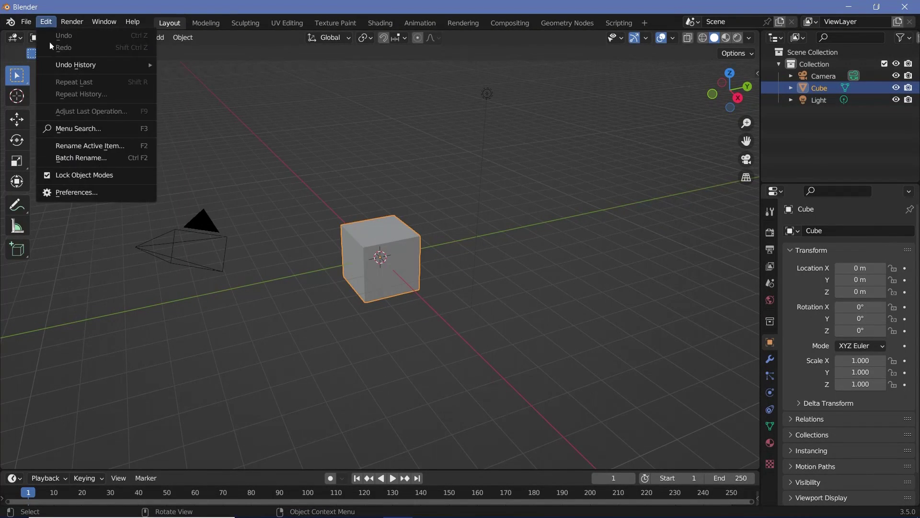
pyautogui.click(77, 196)
pyautogui.click(322, 66)
pyautogui.write('svg')
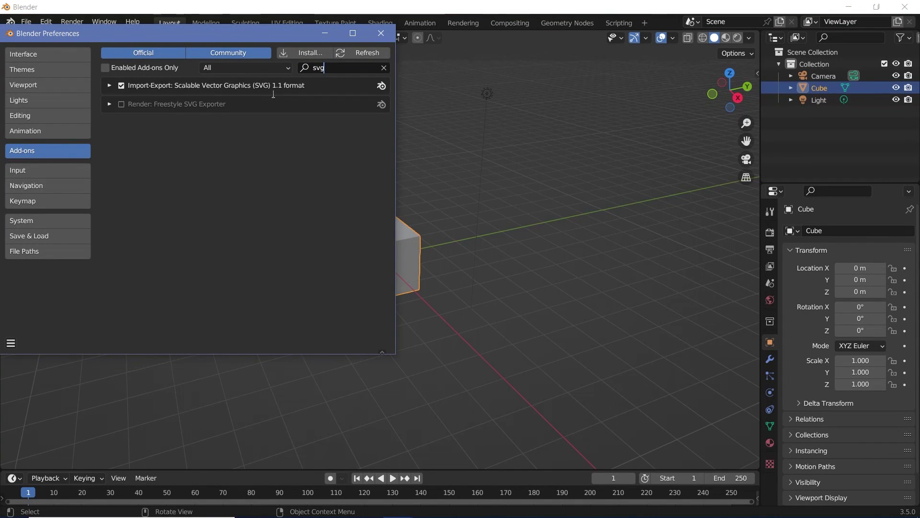
pyautogui.press('Return')
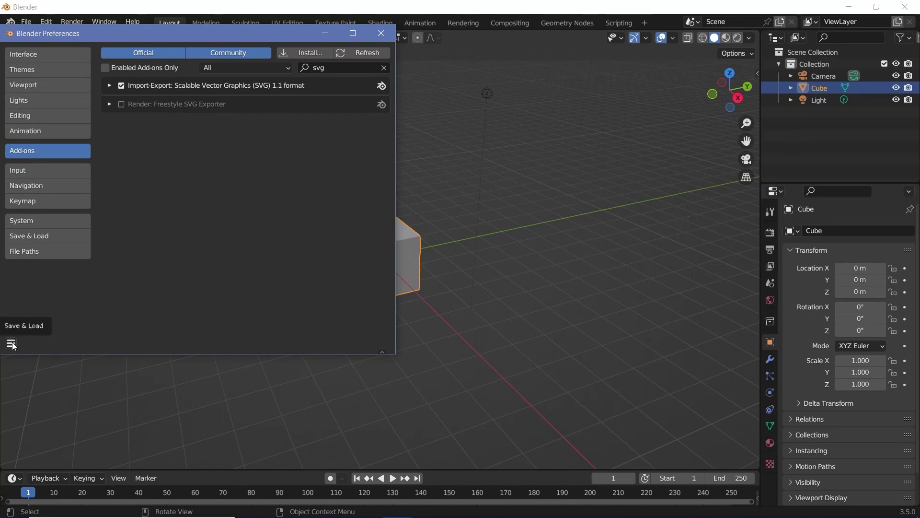
pyautogui.click(10, 343)
pyautogui.click(51, 312)
pyautogui.click(381, 33)
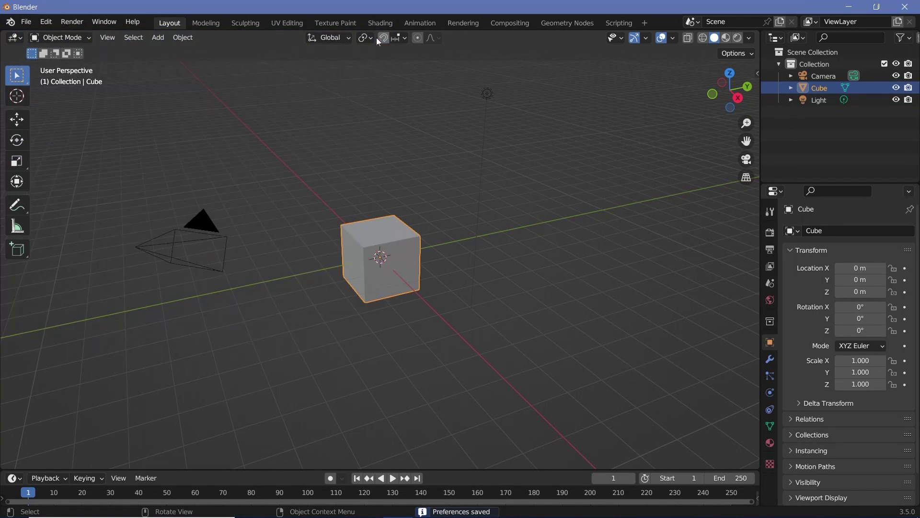
# Import TutorialQR.svg into the scene as Scalable Vector Graphics
pyautogui.click(26, 22)
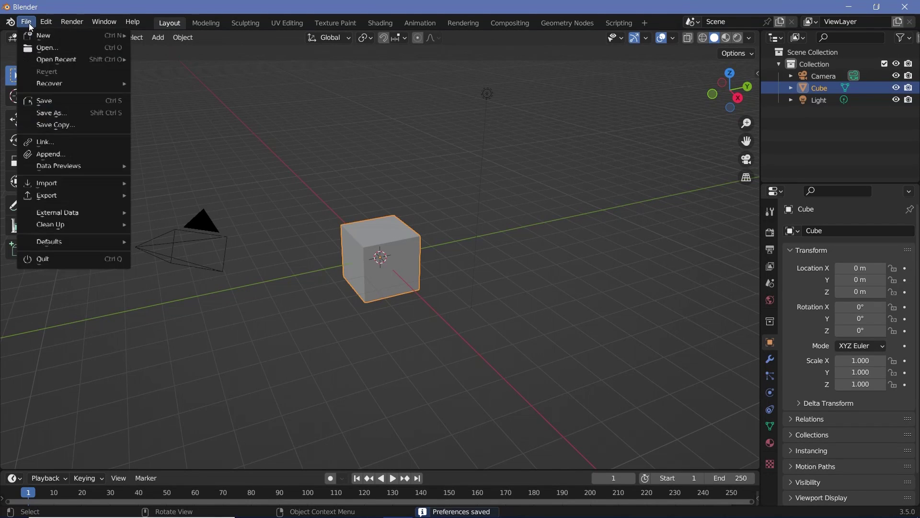
pyautogui.moveTo(72, 183)
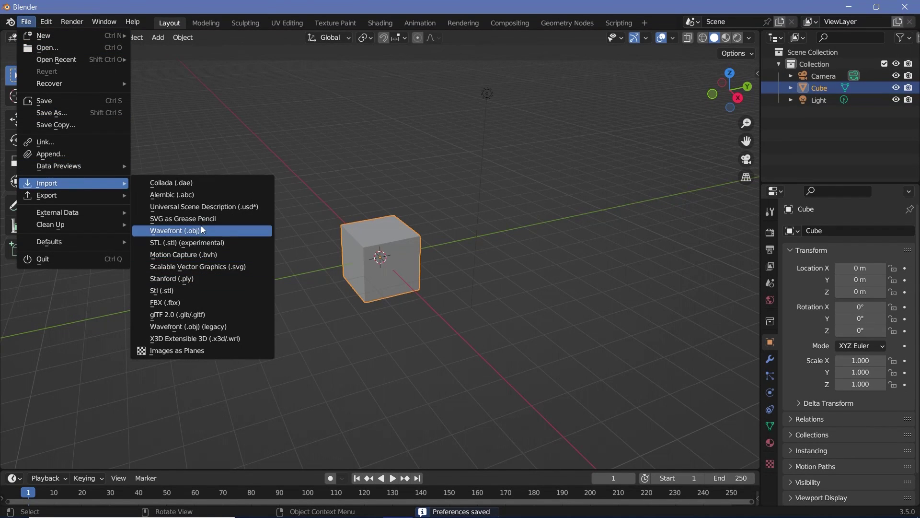
pyautogui.click(201, 268)
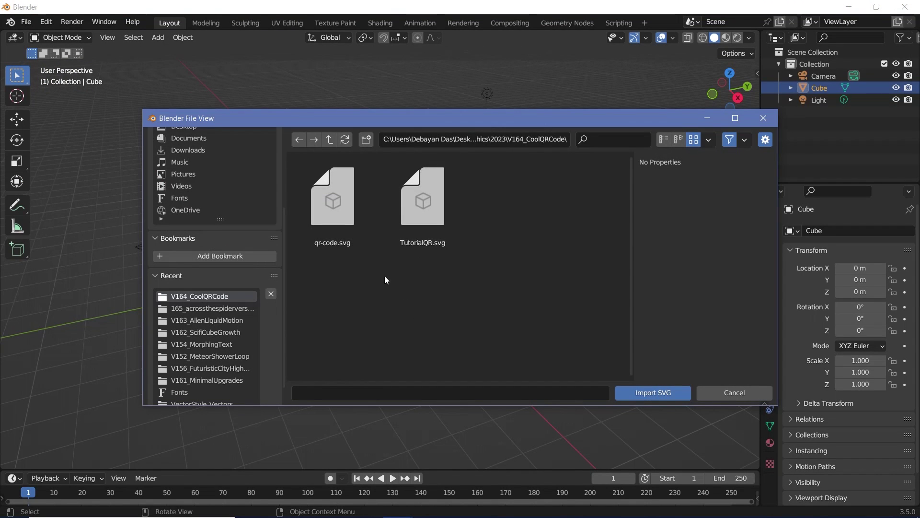
pyautogui.click(429, 232)
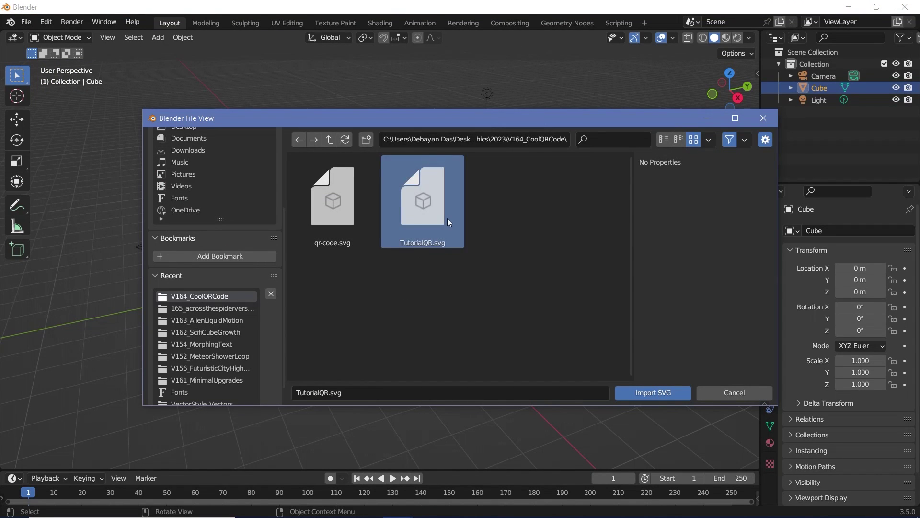
pyautogui.click(653, 392)
# Delete the default cube at the scene origin
pyautogui.moveTo(372, 295); pyautogui.dragTo(475, 357, button='middle')
pyautogui.scroll(3, 473, 355)
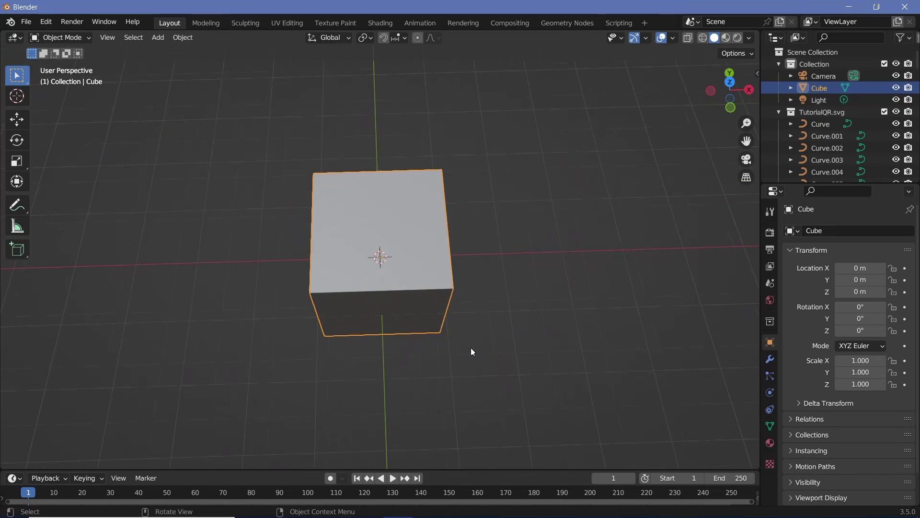
pyautogui.press('x')
pyautogui.click(444, 211)
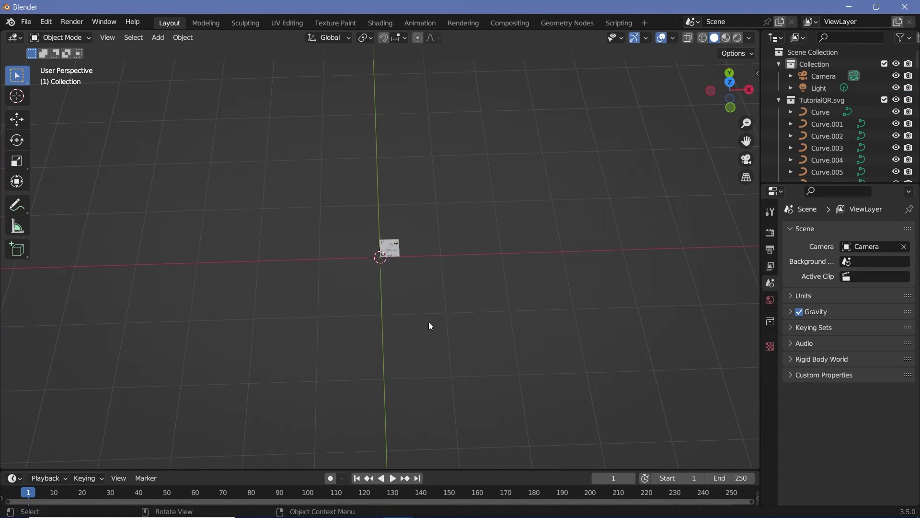
# Scale all the imported QR code curves up by a factor of 5
pyautogui.scroll(8, 443, 295)
pyautogui.scroll(-5, 451, 277)
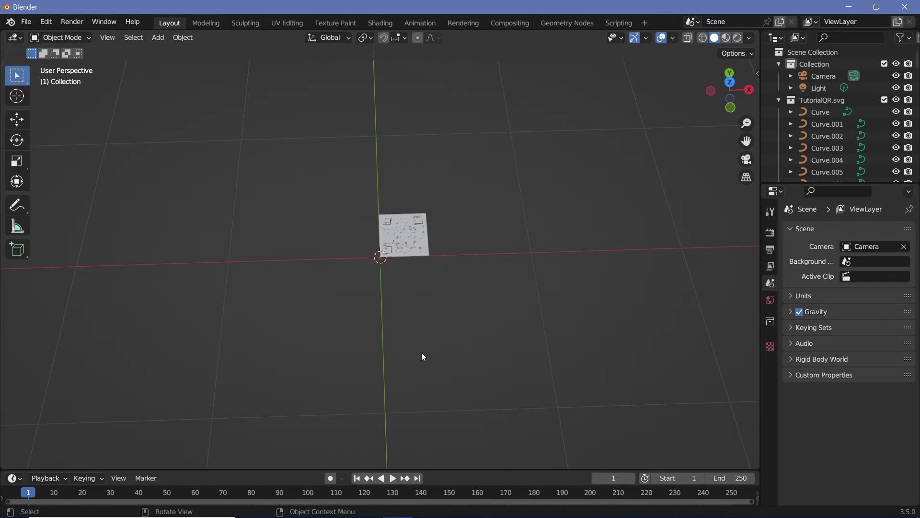
pyautogui.moveTo(345, 183); pyautogui.dragTo(477, 301)
pyautogui.press('s')
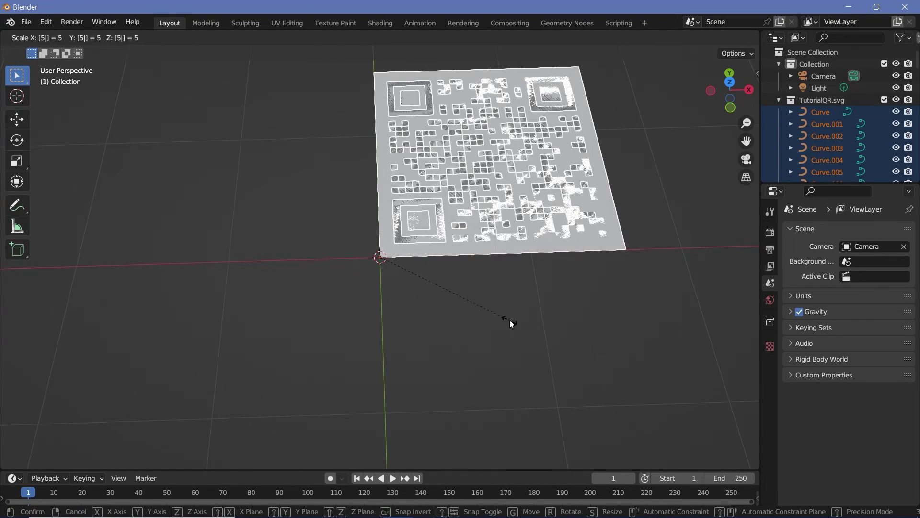
pyautogui.click(510, 320)
# Delete the large square background curve behind the QR code pattern
pyautogui.moveTo(489, 258); pyautogui.dragTo(460, 302, button='middle')
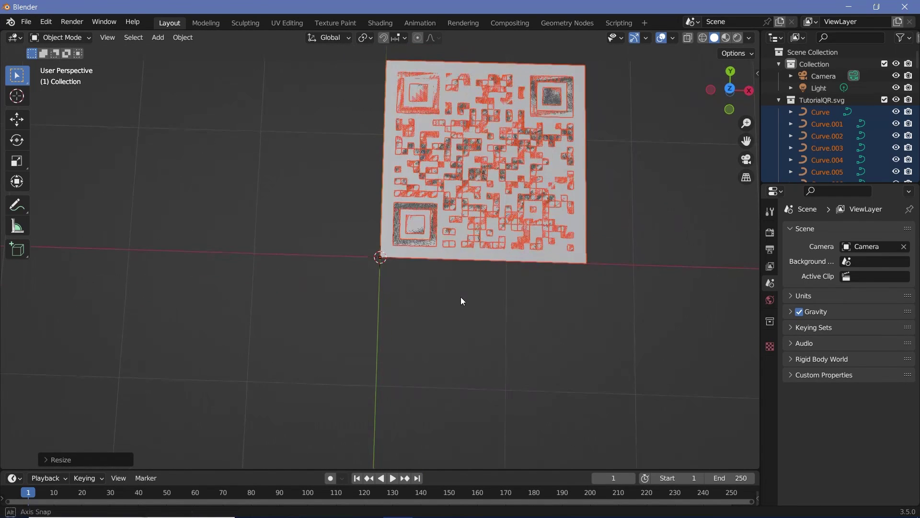
pyautogui.click(432, 252)
pyautogui.press('x')
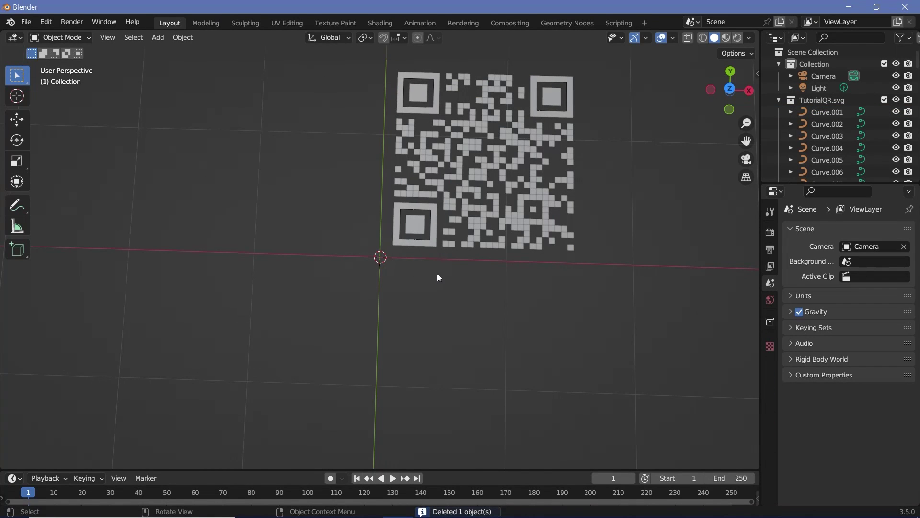
# Try to join all the remaining QR code curves into a single object
pyautogui.moveTo(437, 273); pyautogui.dragTo(441, 275, button='middle')
pyautogui.moveTo(609, 261); pyautogui.dragTo(362, 63)
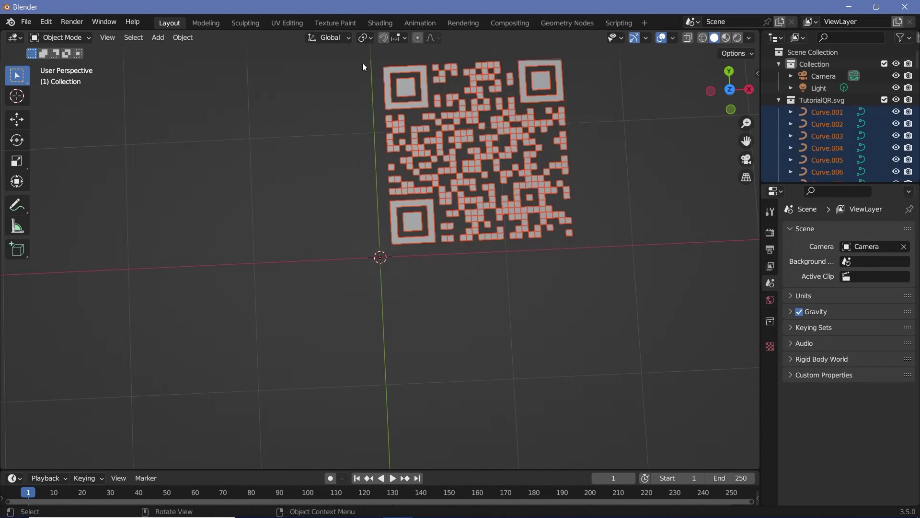
pyautogui.keyDown('shift'); pyautogui.click(434, 238); pyautogui.keyUp('shift')
pyautogui.hotkey('ctrl', 'j')
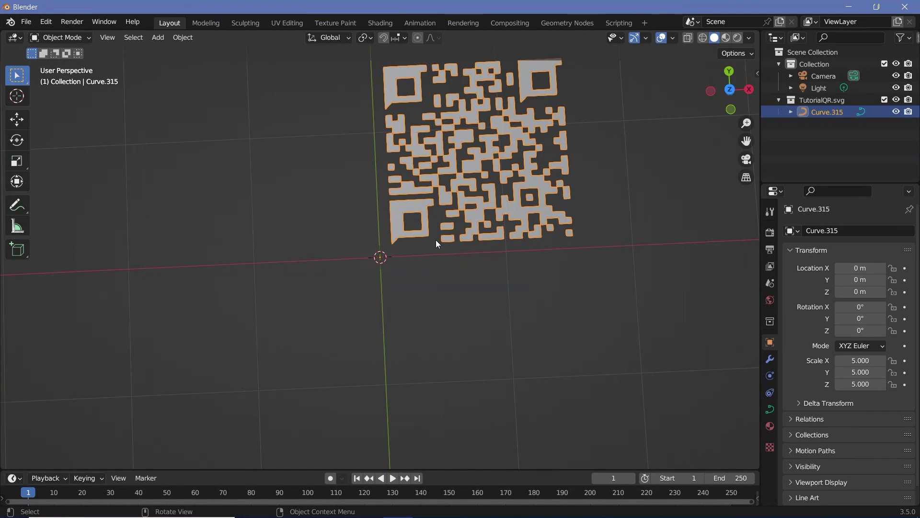
# Inspect the corner markers of the joined QR code and undo the join
pyautogui.scroll(3, 403, 245)
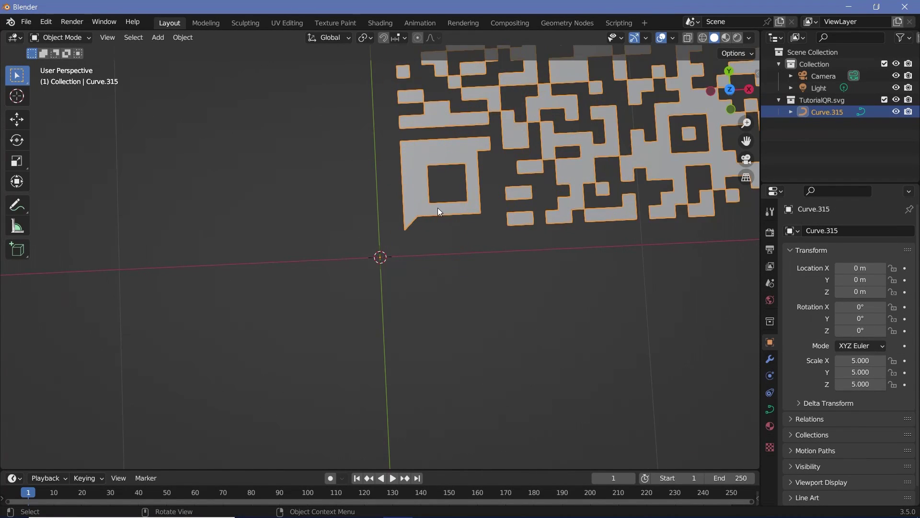
pyautogui.scroll(-3, 440, 211)
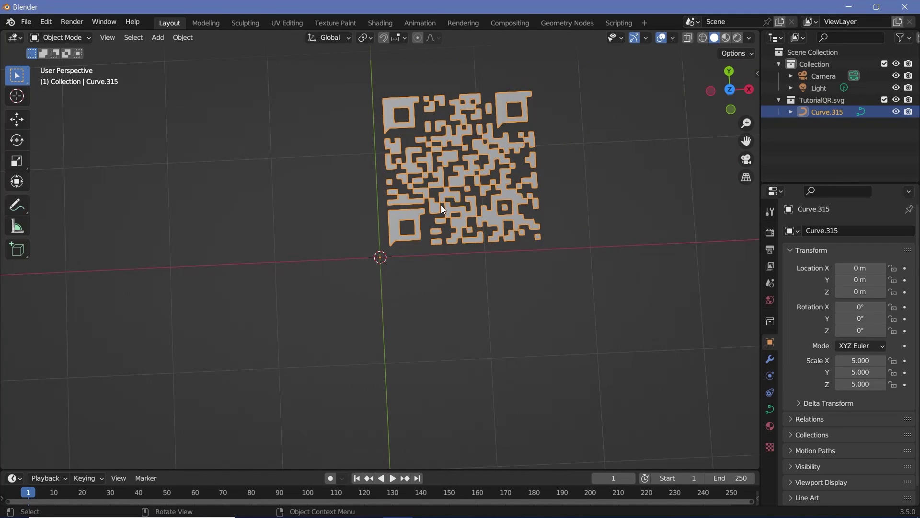
pyautogui.scroll(5, 442, 210)
pyautogui.scroll(-4, 421, 166)
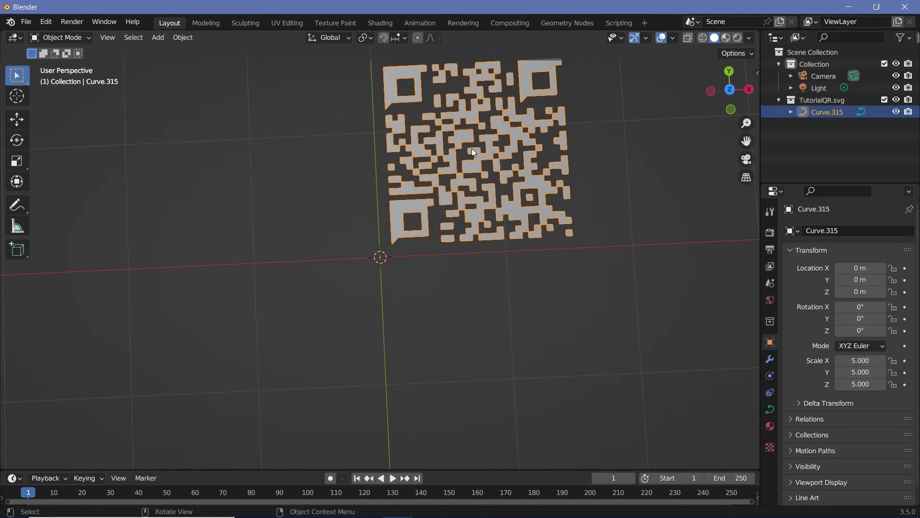
pyautogui.hotkey('ctrl', 'z')
# Raise the overlapping inner square outline of the corner marker nearest the origin about 0.21 m along Z, and delete it
pyautogui.scroll(8, 418, 276)
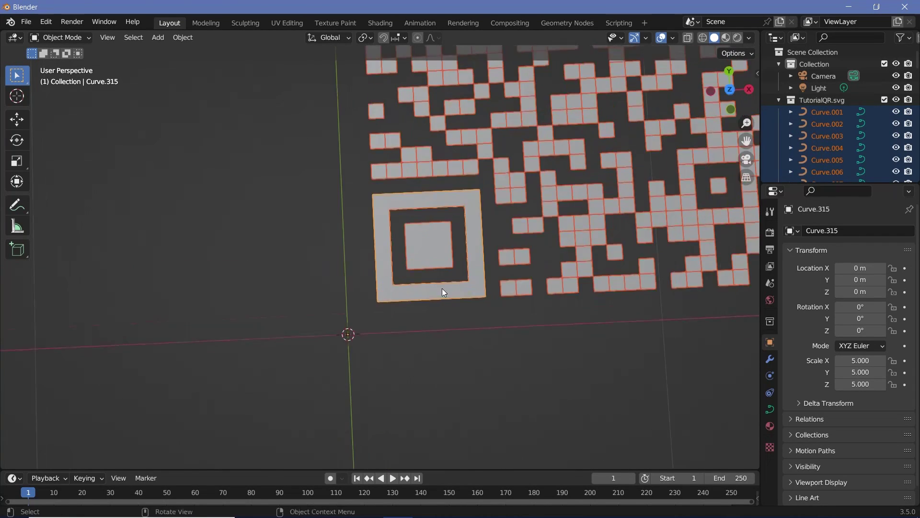
pyautogui.click(395, 247)
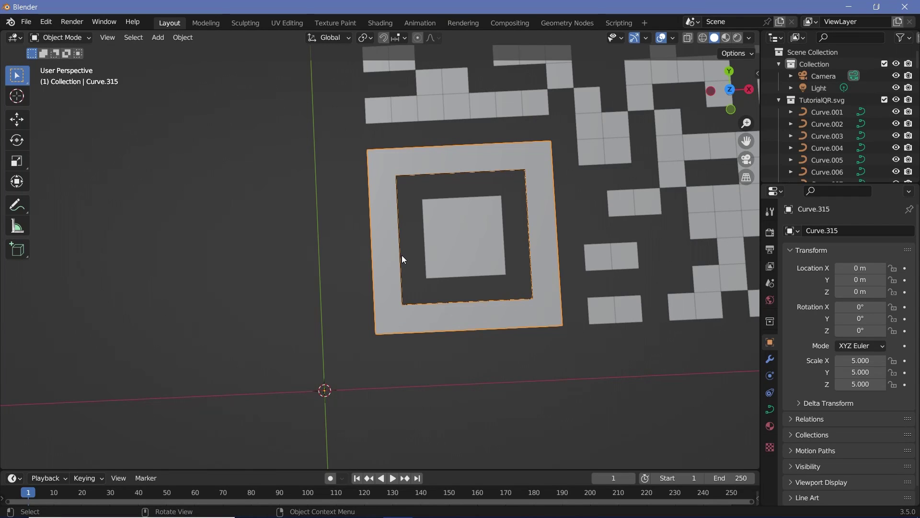
pyautogui.click(404, 260)
pyautogui.moveTo(536, 215); pyautogui.dragTo(521, 245, button='middle')
pyautogui.press('g')
pyautogui.press('z')
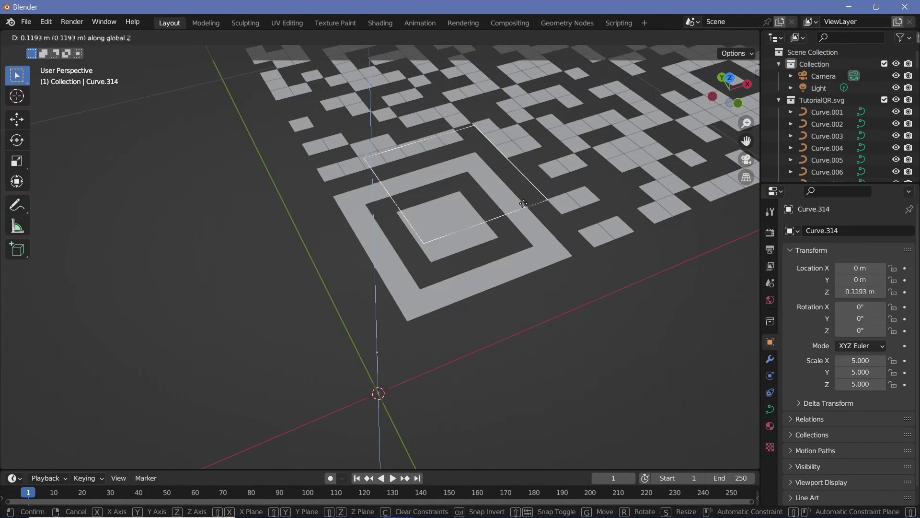
pyautogui.click(524, 168)
pyautogui.moveTo(525, 168); pyautogui.dragTo(446, 160, button='middle')
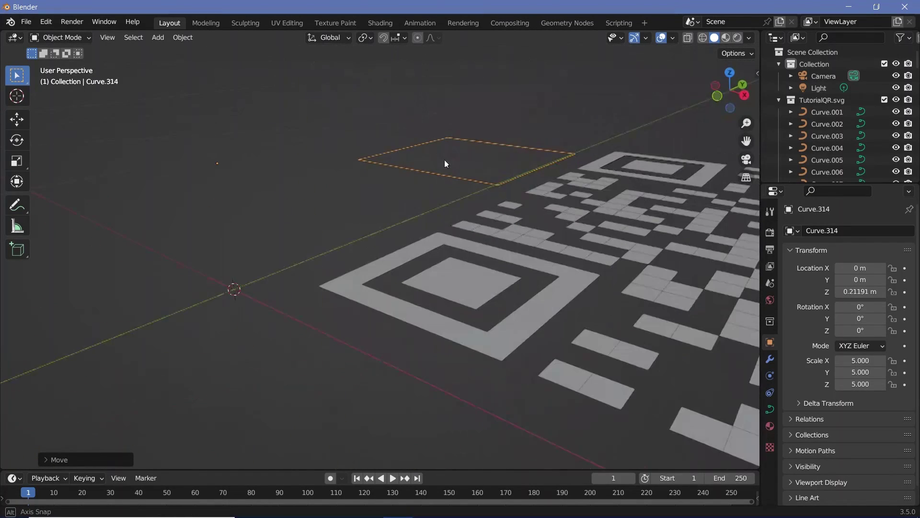
pyautogui.press('x')
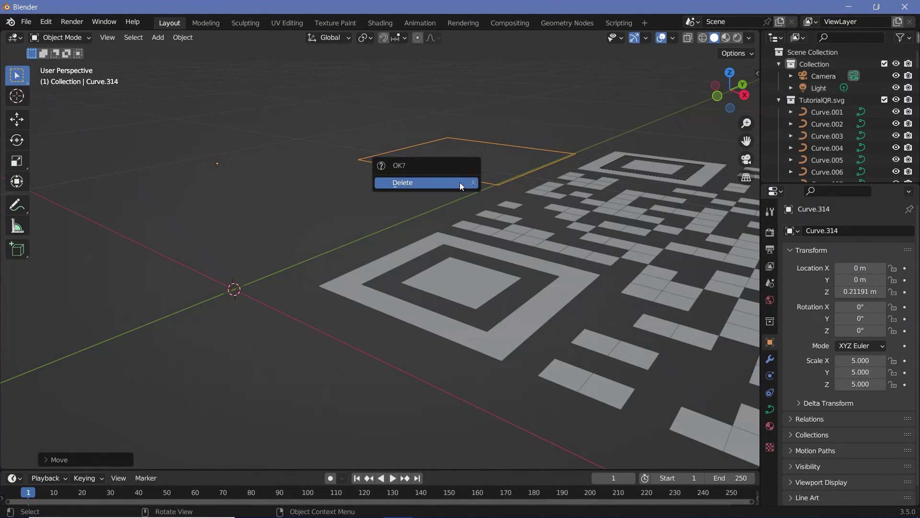
pyautogui.click(460, 183)
# Delete the overlapping inner square outlines of the two remaining corner markers on the far side of the QR code
pyautogui.moveTo(489, 189); pyautogui.dragTo(416, 234, button='middle')
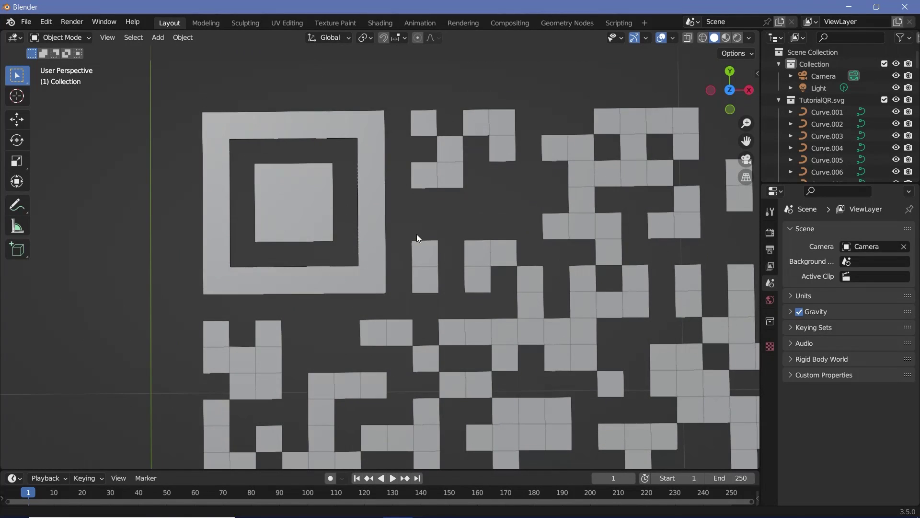
pyautogui.click(357, 196)
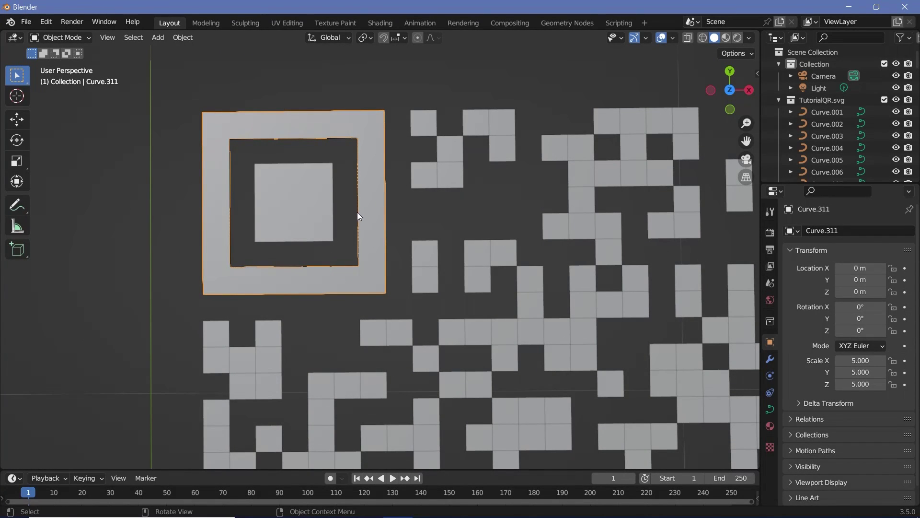
pyautogui.click(344, 143)
pyautogui.press('x')
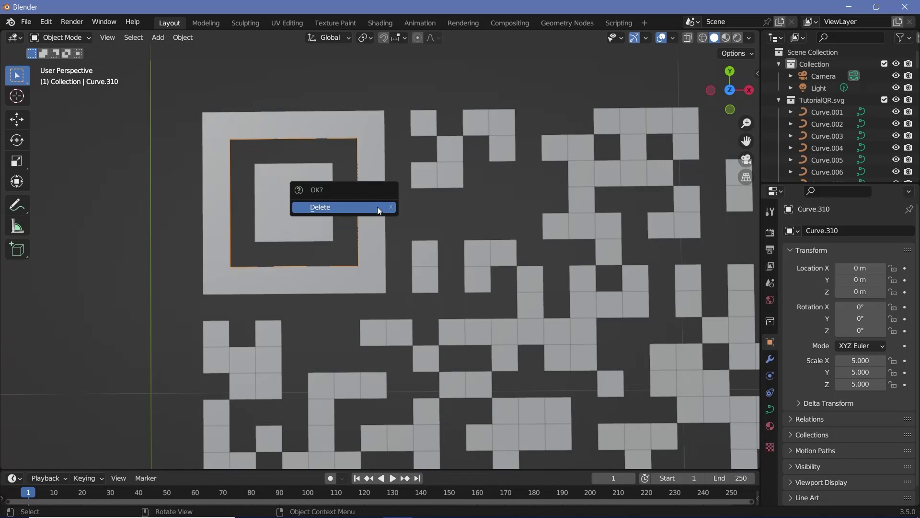
pyautogui.click(379, 206)
pyautogui.keyDown('ctrl'); pyautogui.scroll(-5, 378, 206); pyautogui.keyUp('ctrl')
pyautogui.click(409, 144)
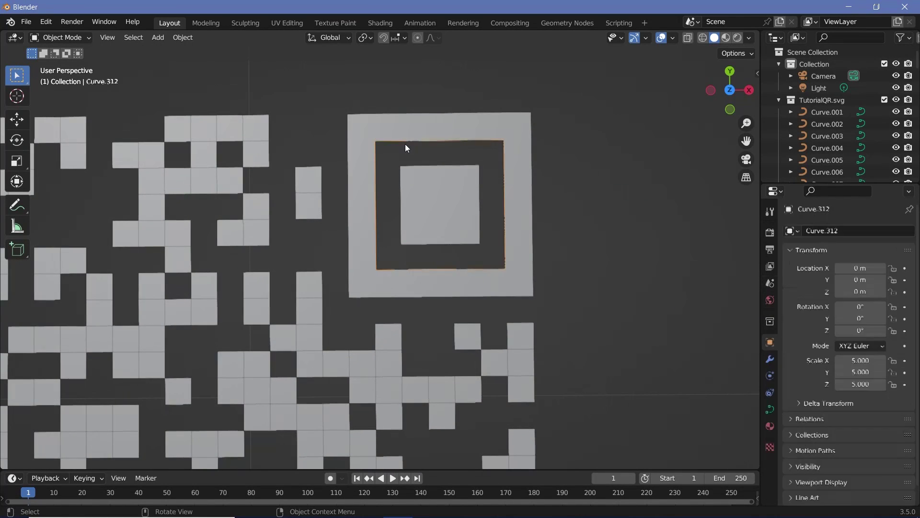
pyautogui.press('Delete')
# Join all the QR code curves into a single object, with the corner marker nearest the origin as the active one
pyautogui.scroll(-5, 344, 195)
pyautogui.moveTo(167, 119); pyautogui.dragTo(525, 450)
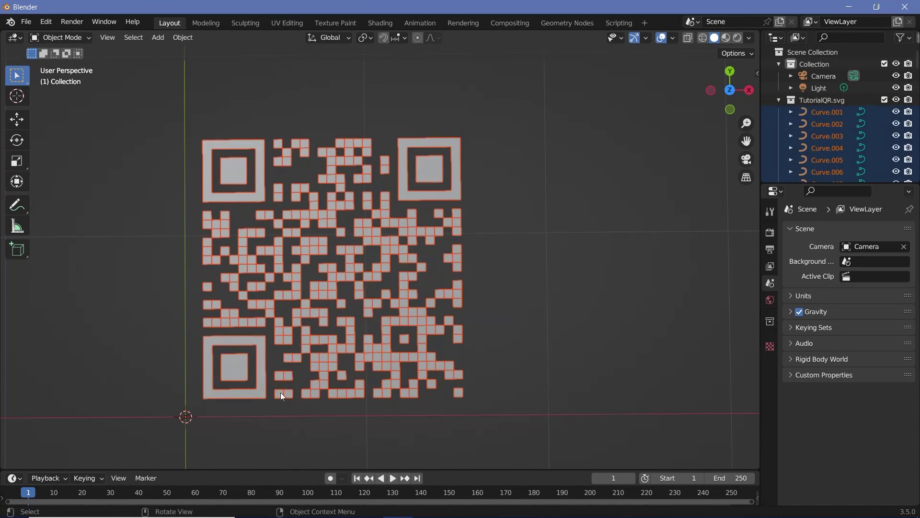
pyautogui.keyDown('shift'); pyautogui.click(210, 382); pyautogui.keyUp('shift')
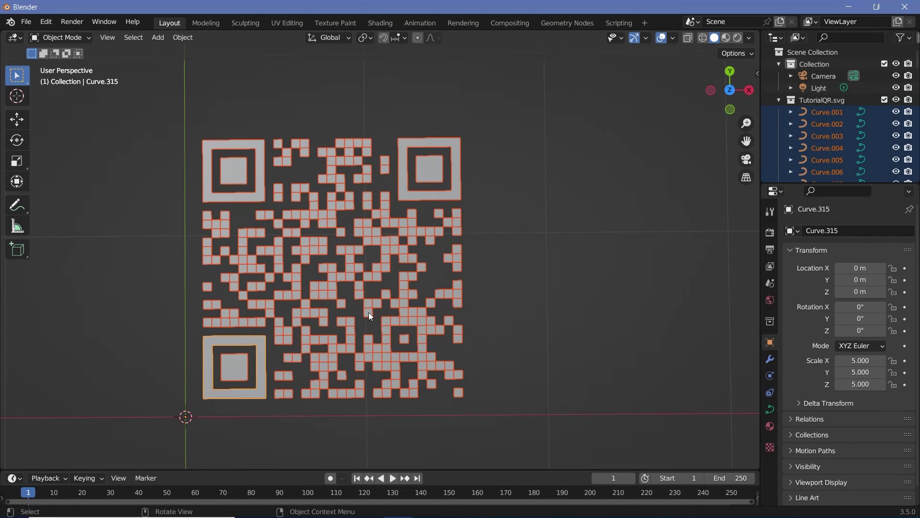
pyautogui.hotkey('ctrl', 'j')
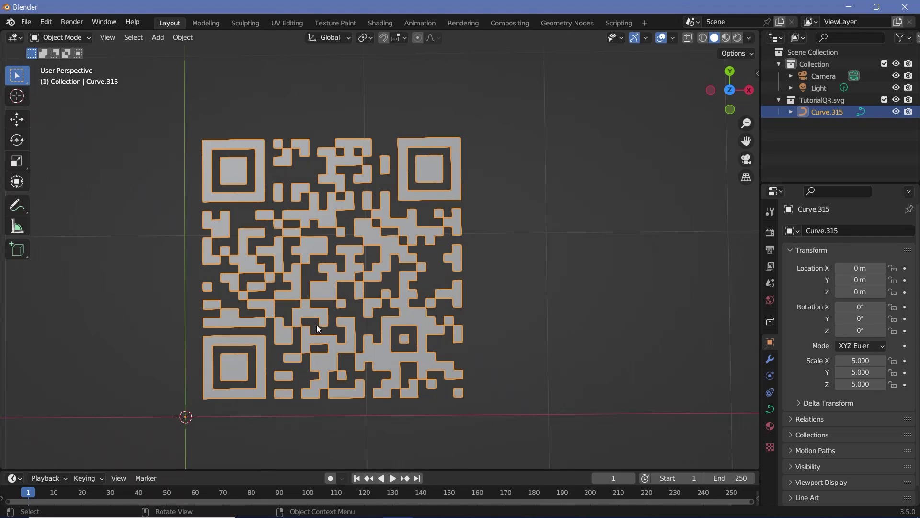
# Convert the joined QR code curve to a mesh
pyautogui.click(183, 38)
pyautogui.moveTo(191, 392)
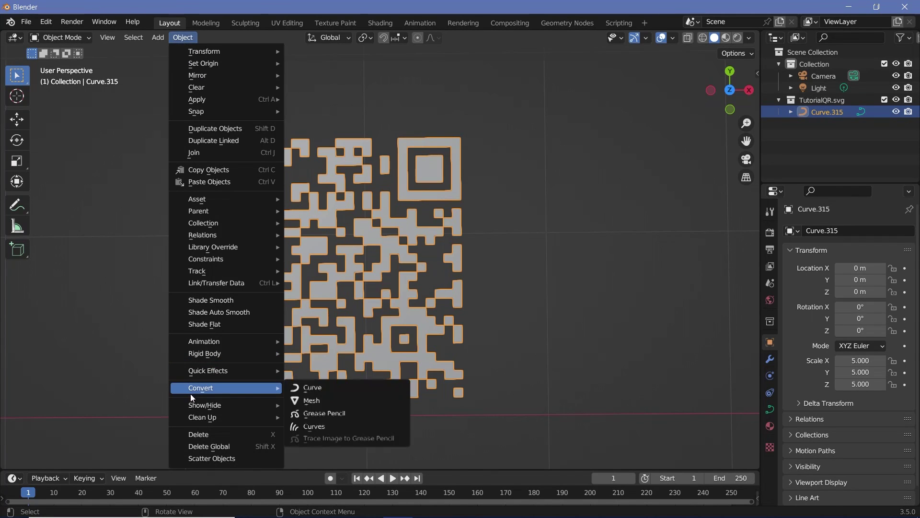
pyautogui.click(322, 401)
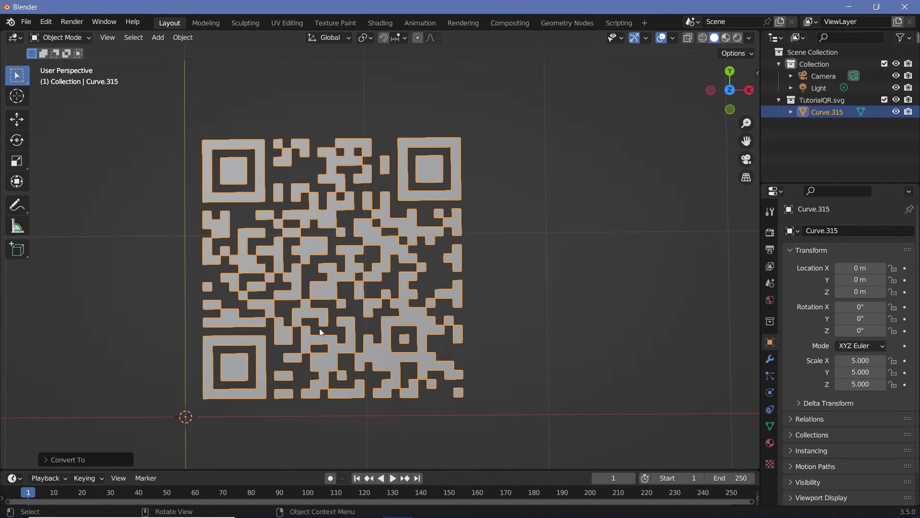
# Set the QR code's origin to its geometry and clear its location to center it on the world origin
pyautogui.moveTo(321, 332); pyautogui.dragTo(266, 111, button='middle')
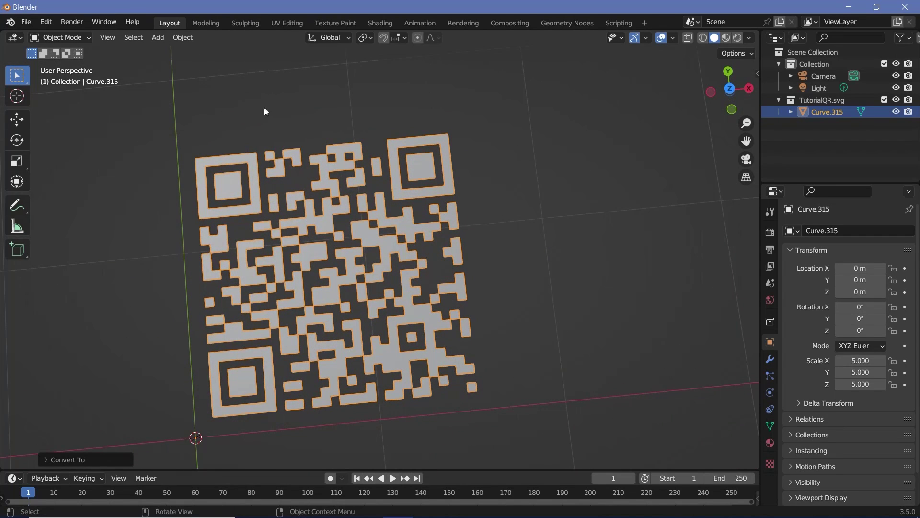
pyautogui.click(180, 37)
pyautogui.moveTo(199, 62)
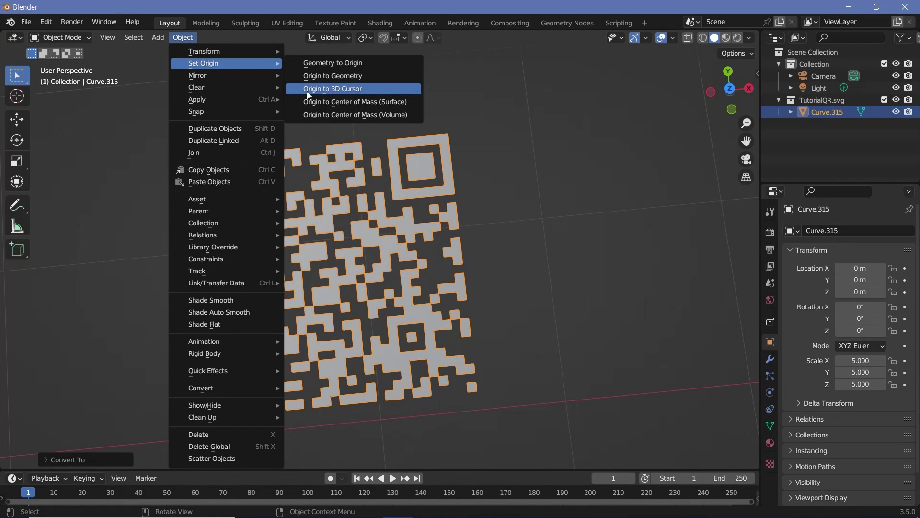
pyautogui.click(383, 76)
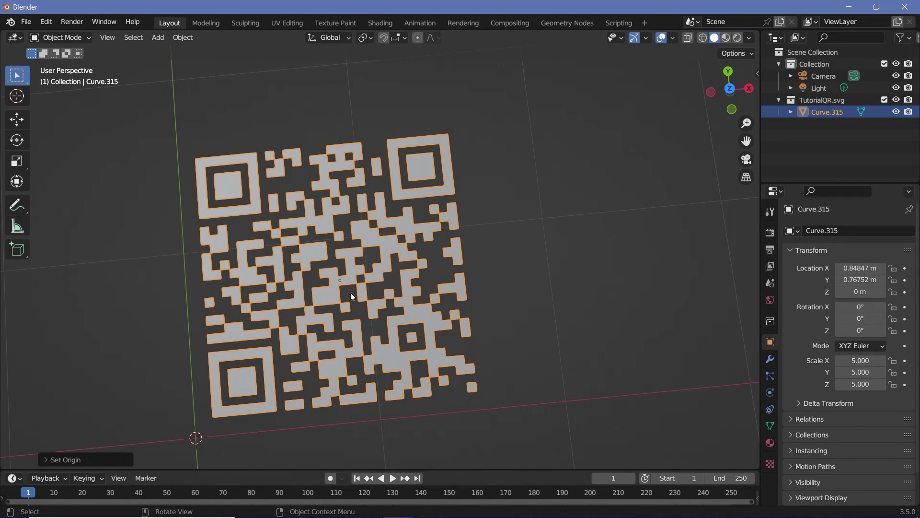
pyautogui.scroll(-2, 355, 293)
pyautogui.hotkey('alt', 'g')
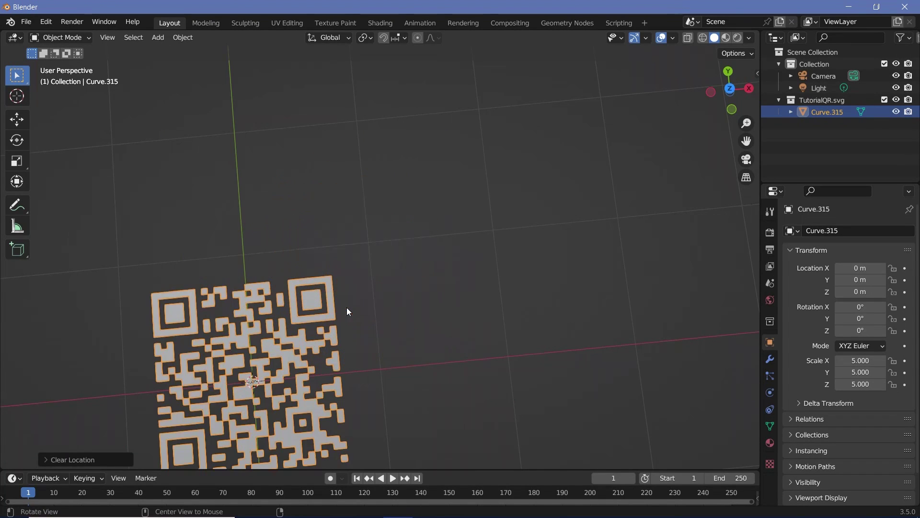
# Enter Edit Mode on the QR code, select everything in face mode and dissolve the faces to remove the diagonal triangulation
pyautogui.keyDown('shift'); pyautogui.moveTo(281, 366); pyautogui.dragTo(321, 309, button='middle'); pyautogui.keyUp('shift')
pyautogui.press('KP_Decimal')
pyautogui.press('Tab')
pyautogui.scroll(6, 321, 309)
pyautogui.scroll(2, 321, 309)
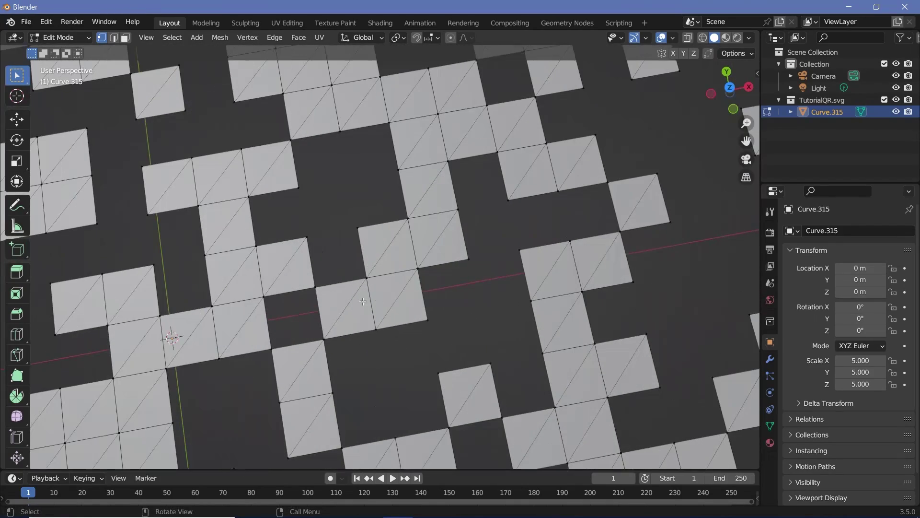
pyautogui.scroll(-8, 386, 269)
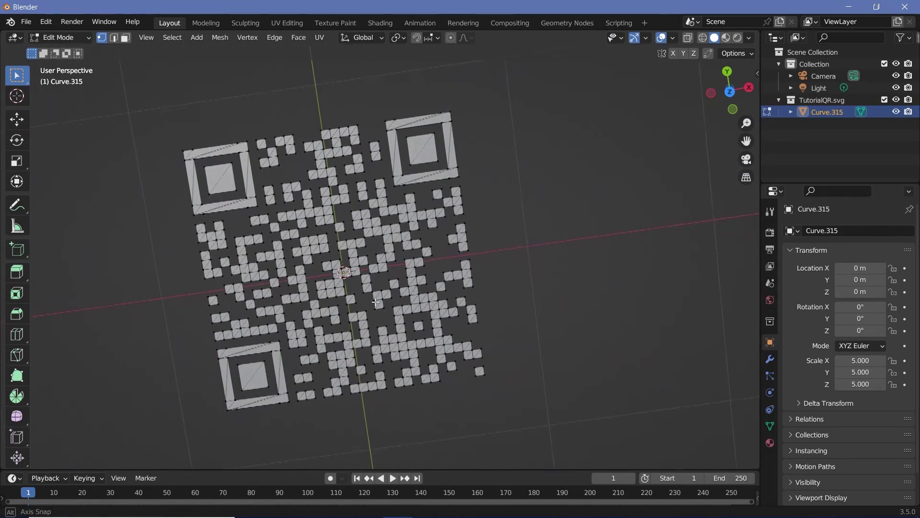
pyautogui.moveTo(433, 294); pyautogui.dragTo(203, 91, button='middle')
pyautogui.click(125, 38)
pyautogui.moveTo(151, 101); pyautogui.dragTo(554, 431)
pyautogui.press('x')
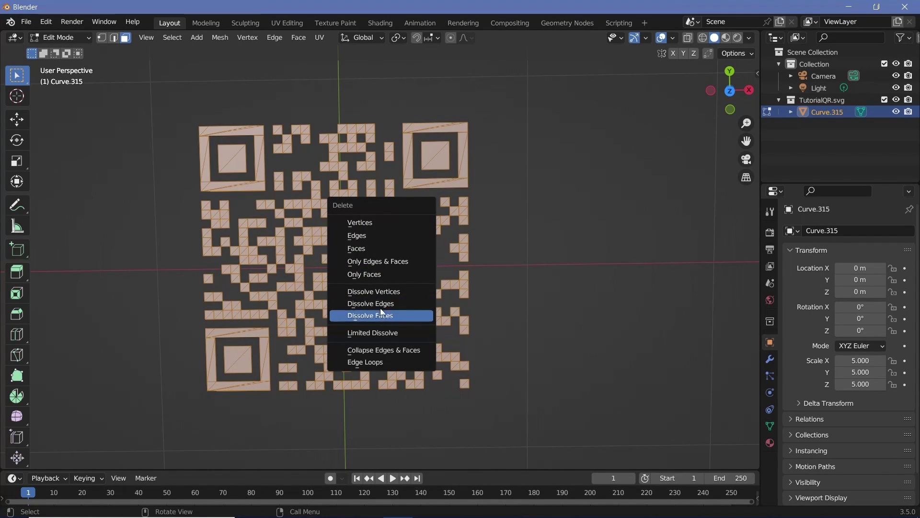
pyautogui.click(402, 312)
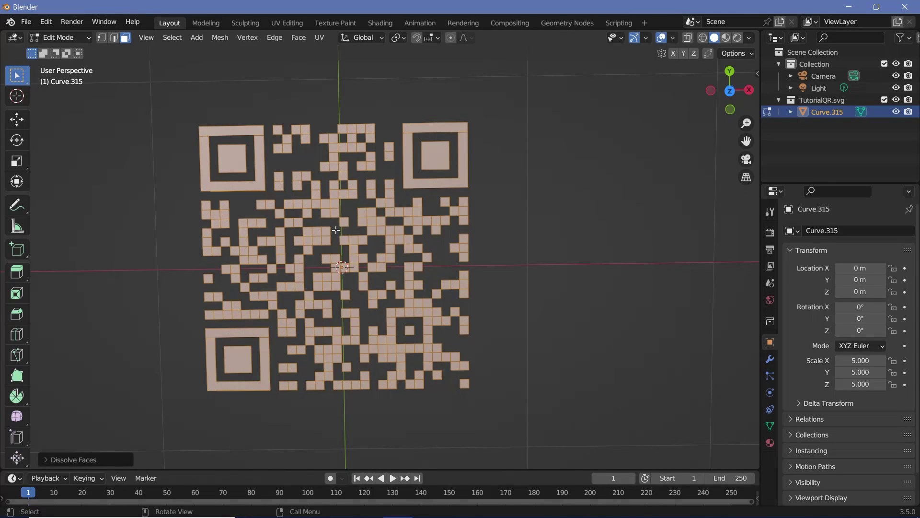
# Examine how the faces of the QR code and its near corner marker are divided by selecting the marker's faces
pyautogui.scroll(5, 327, 318)
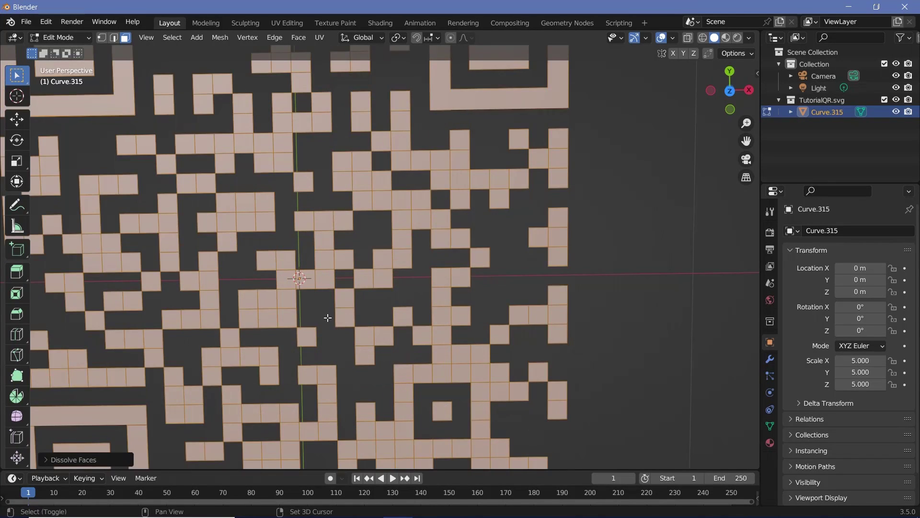
pyautogui.scroll(-3, 327, 318)
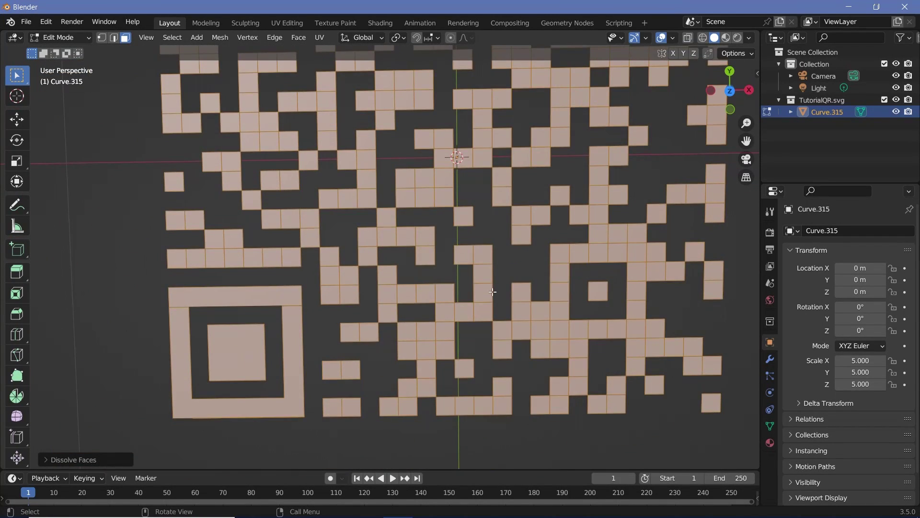
pyautogui.scroll(4, 454, 299)
pyautogui.scroll(-3, 454, 303)
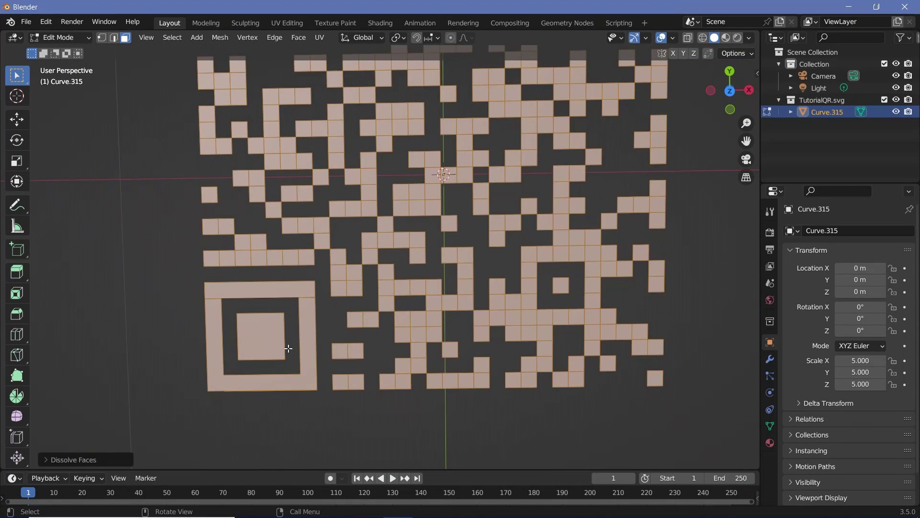
pyautogui.click(271, 286)
pyautogui.click(234, 288)
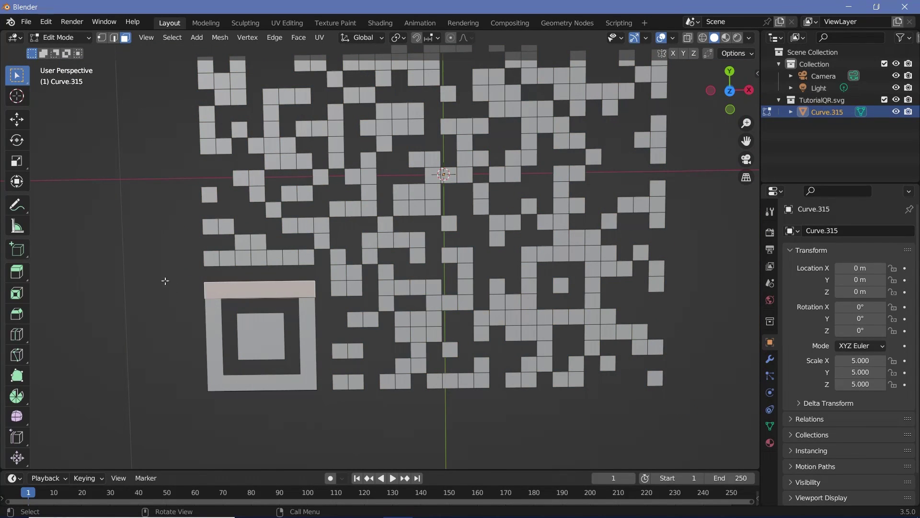
pyautogui.moveTo(165, 281); pyautogui.dragTo(318, 403)
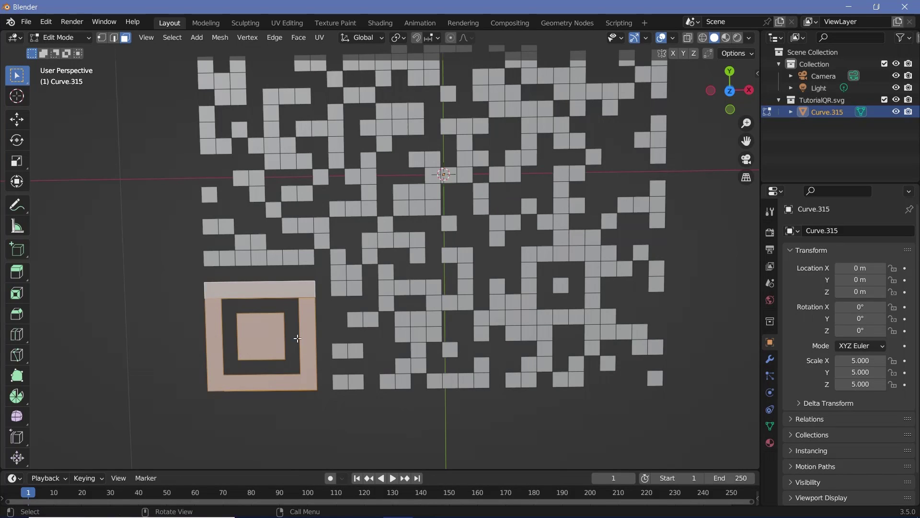
pyautogui.scroll(-3, 311, 347)
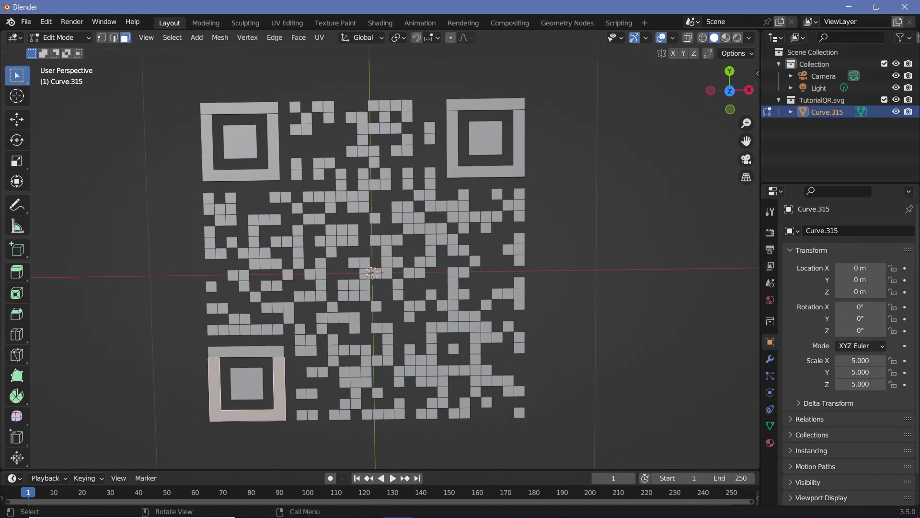
# Select all the QR code faces and set the transform pivot point to Individual Origins
pyautogui.moveTo(140, 76); pyautogui.dragTo(572, 459)
pyautogui.click(395, 38)
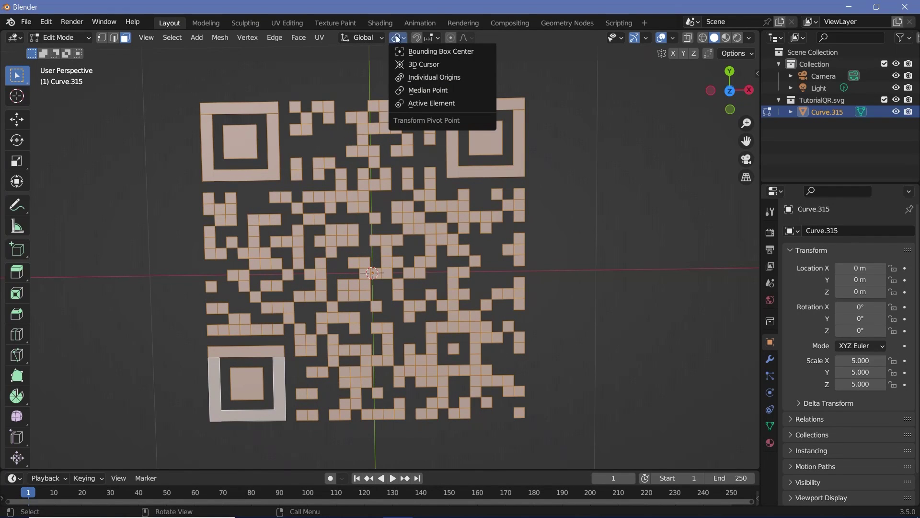
pyautogui.click(430, 77)
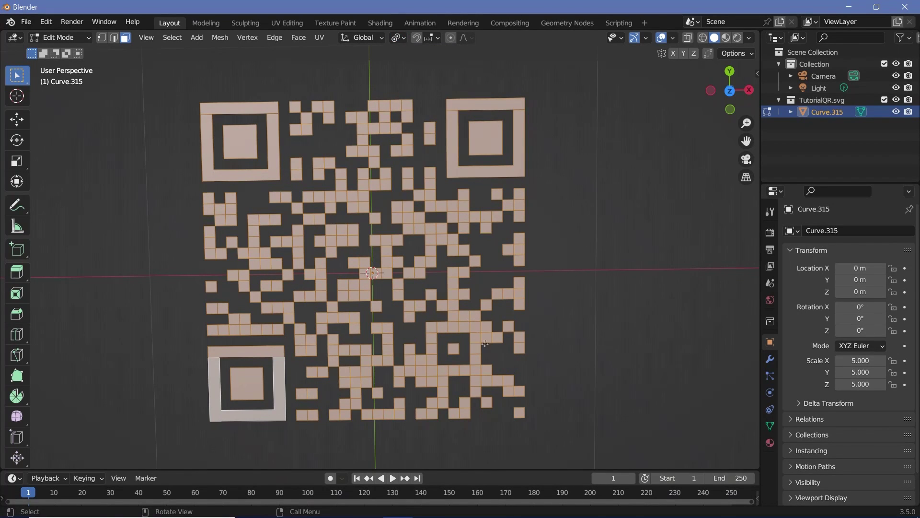
# Try scaling all the faces down to about 0.6 around their individual origins and inspect the corner markers
pyautogui.press('s')
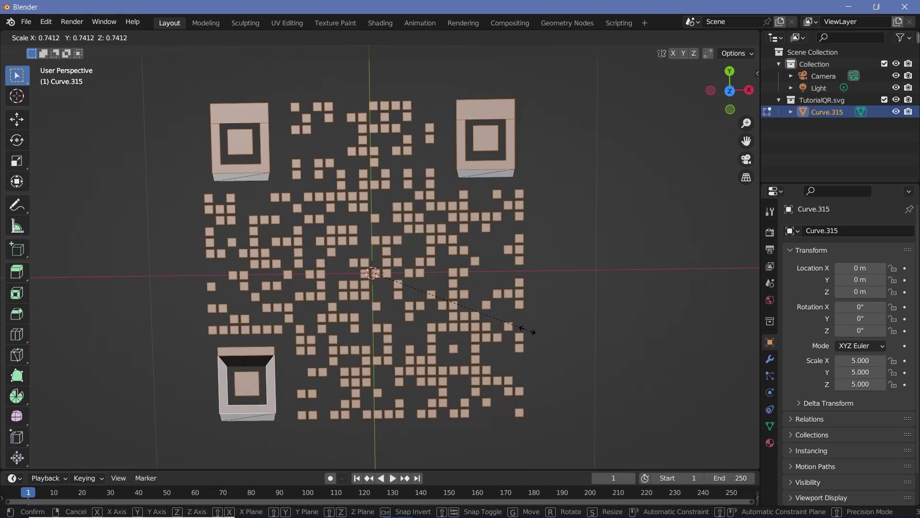
pyautogui.click(452, 324)
pyautogui.moveTo(453, 324); pyautogui.dragTo(535, 337, button='middle')
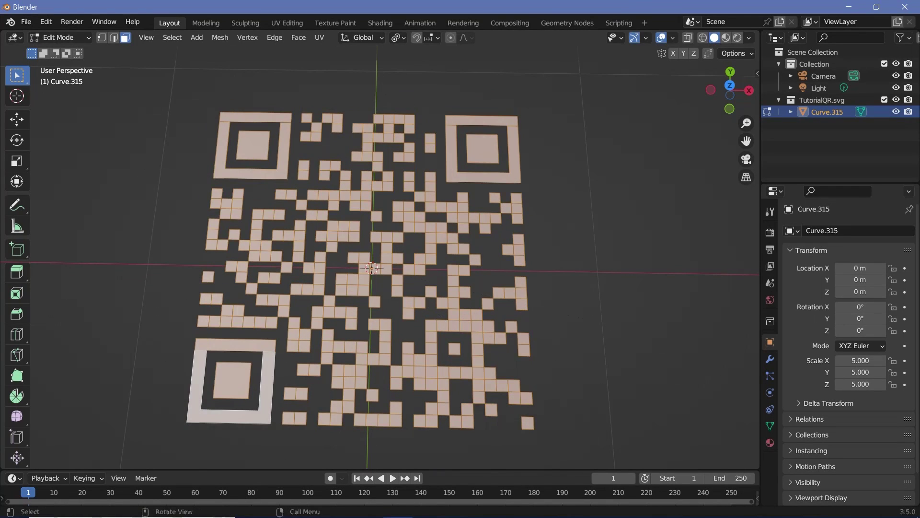
pyautogui.press('s')
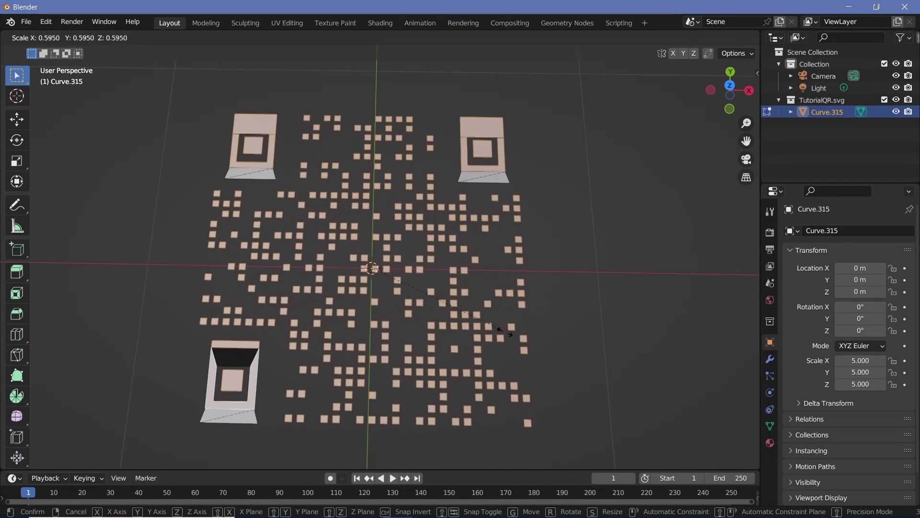
pyautogui.click(499, 330)
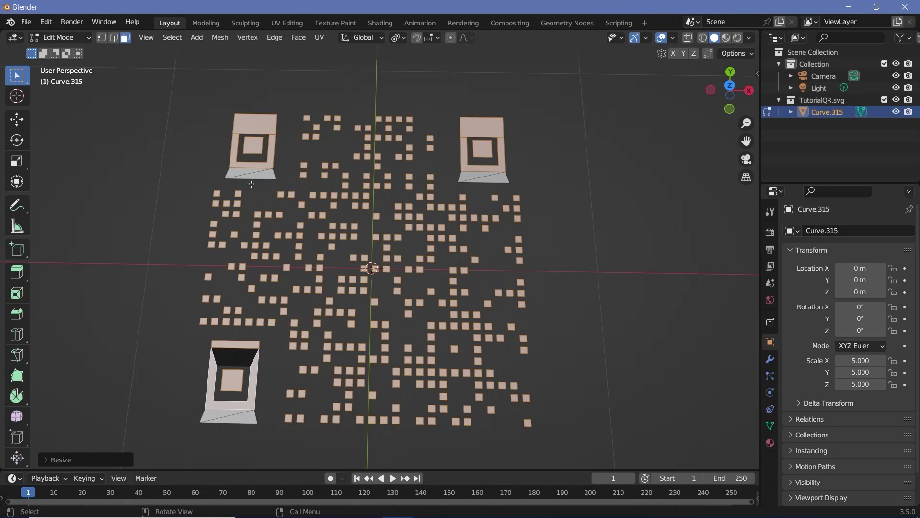
pyautogui.moveTo(258, 205); pyautogui.dragTo(343, 367, button='middle')
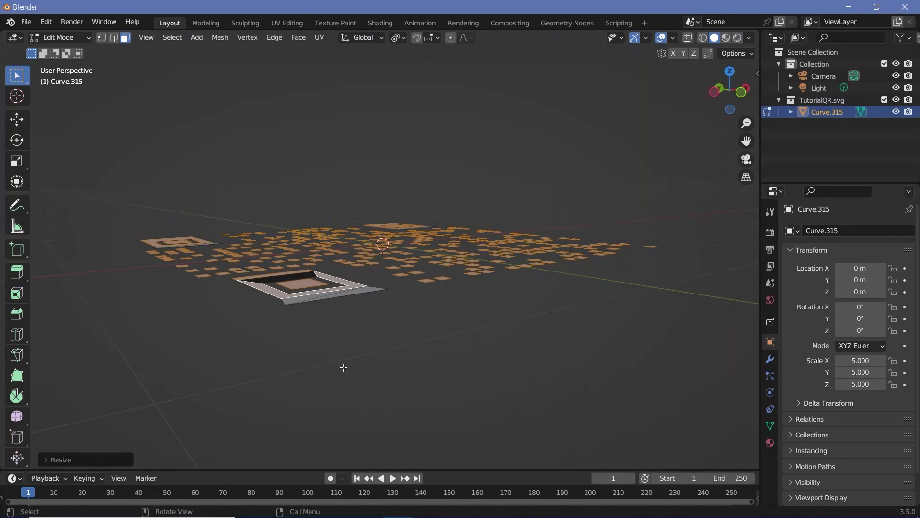
pyautogui.moveTo(320, 324); pyautogui.dragTo(346, 494, button='middle')
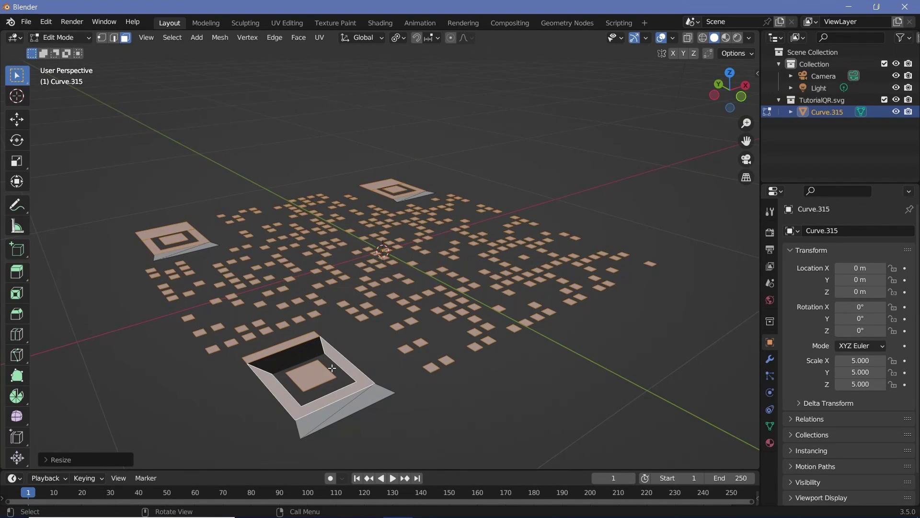
# Turn on X-ray in the top view and dissolve all the selected QR code faces again
pyautogui.press('KP_7')
pyautogui.scroll(-2, 354, 364)
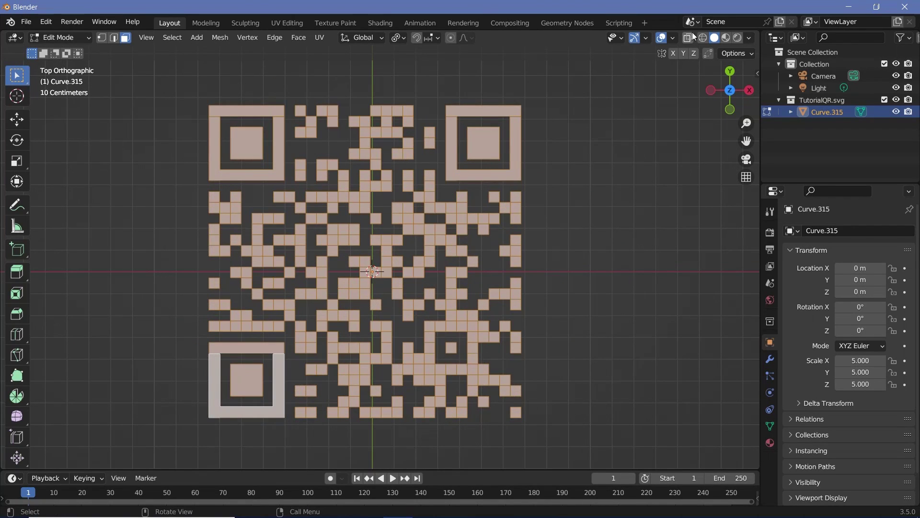
pyautogui.click(689, 39)
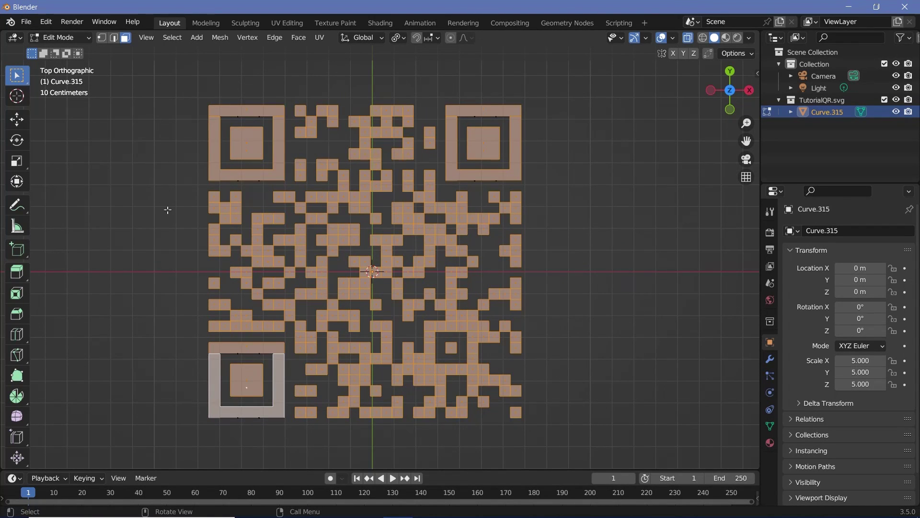
pyautogui.press('x')
pyautogui.click(446, 329)
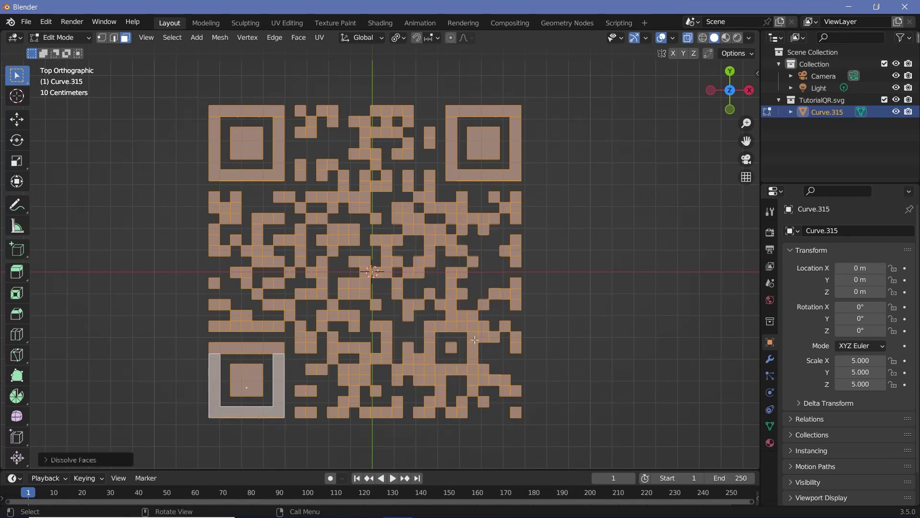
pyautogui.moveTo(364, 367); pyautogui.dragTo(341, 378, button='middle')
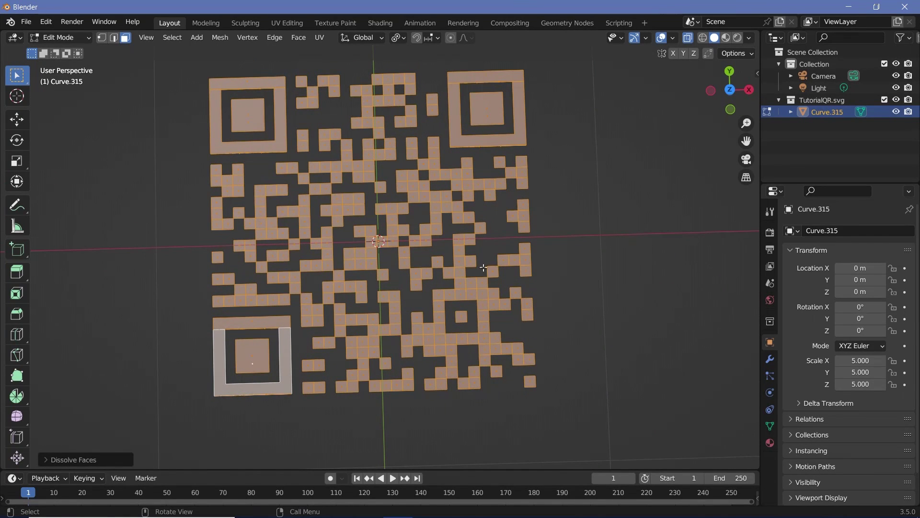
# Scale all the selected QR code faces down to about 0.88 around their individual origins to leave gaps between the squares
pyautogui.press('s')
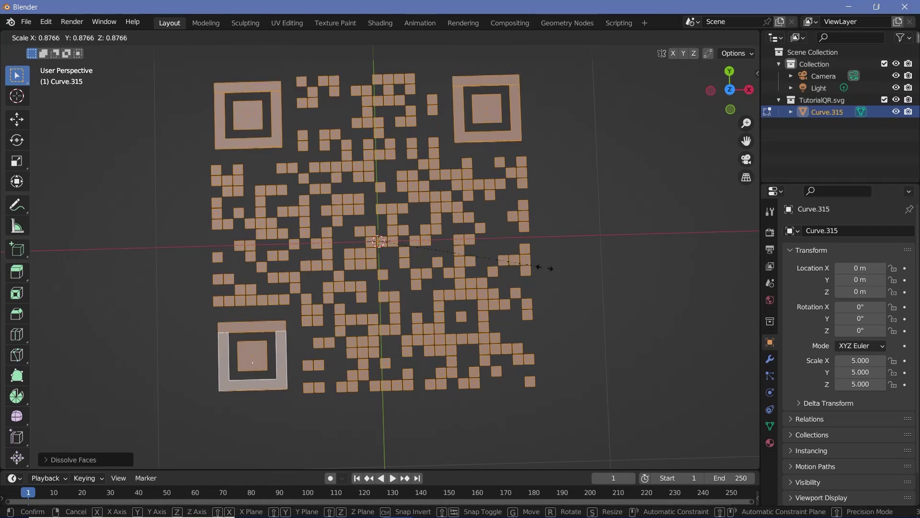
pyautogui.scroll(6, 436, 290)
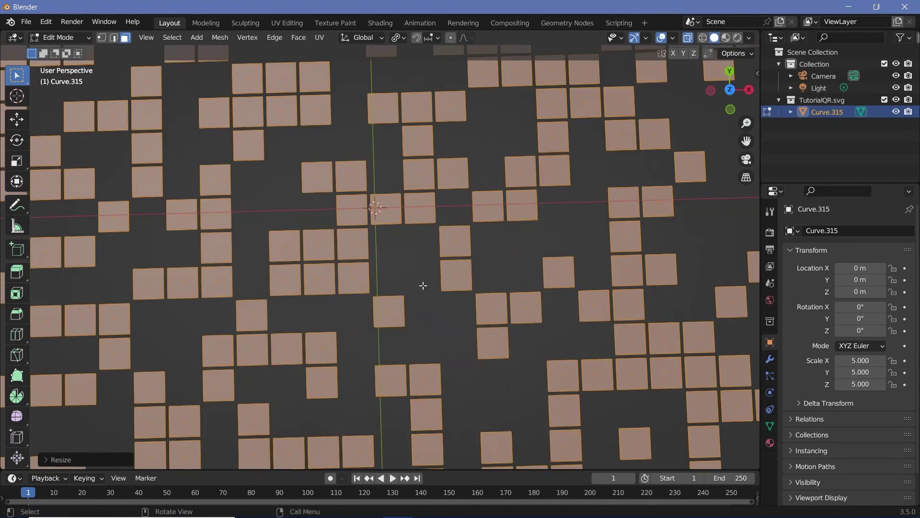
pyautogui.scroll(-6, 423, 287)
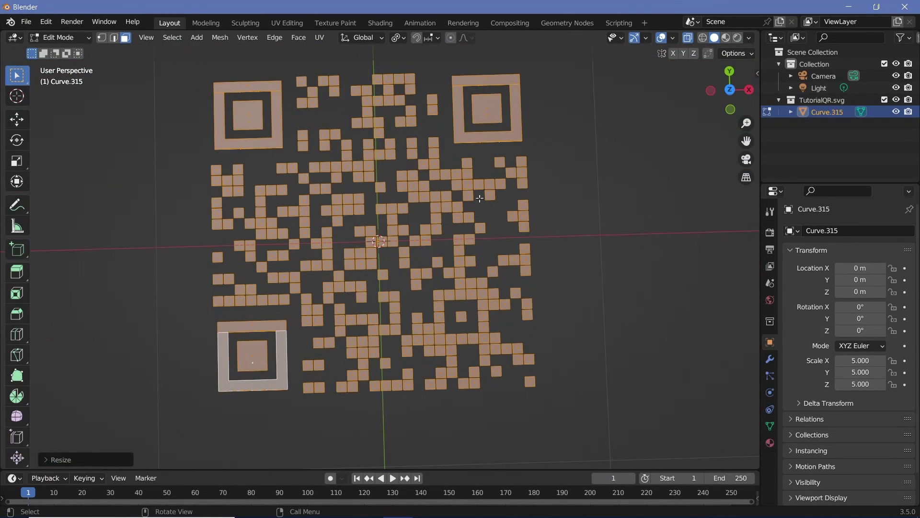
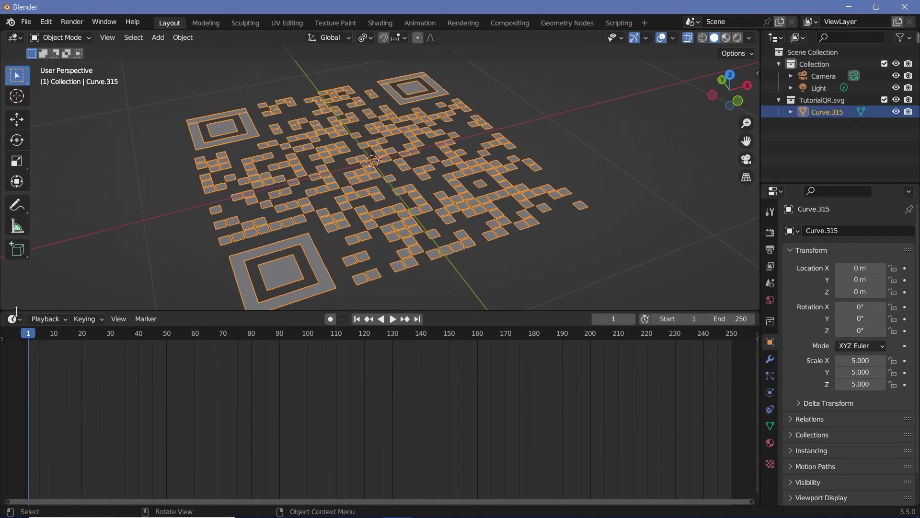
# Replace the timeline with the Geometry Node Editor and create a new node tree for the QR code object
pyautogui.click(15, 319)
pyautogui.click(54, 420)
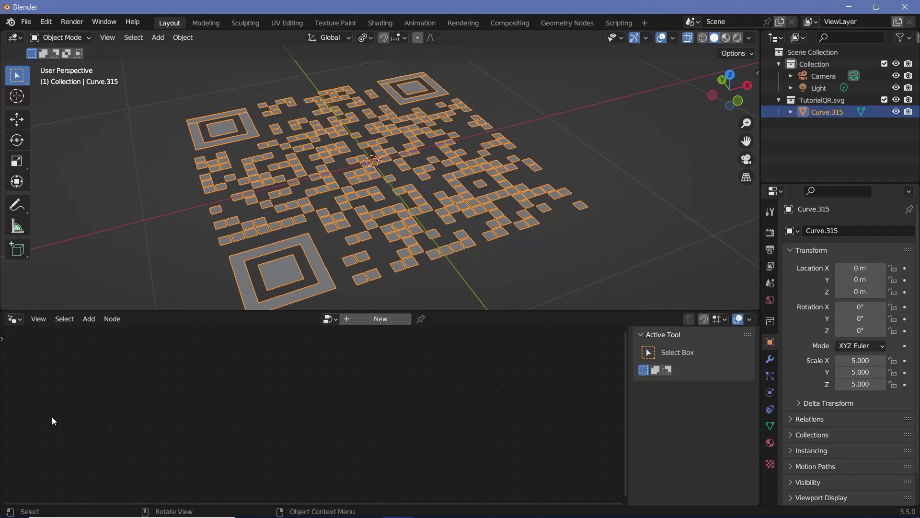
pyautogui.click(366, 320)
pyautogui.press('Home')
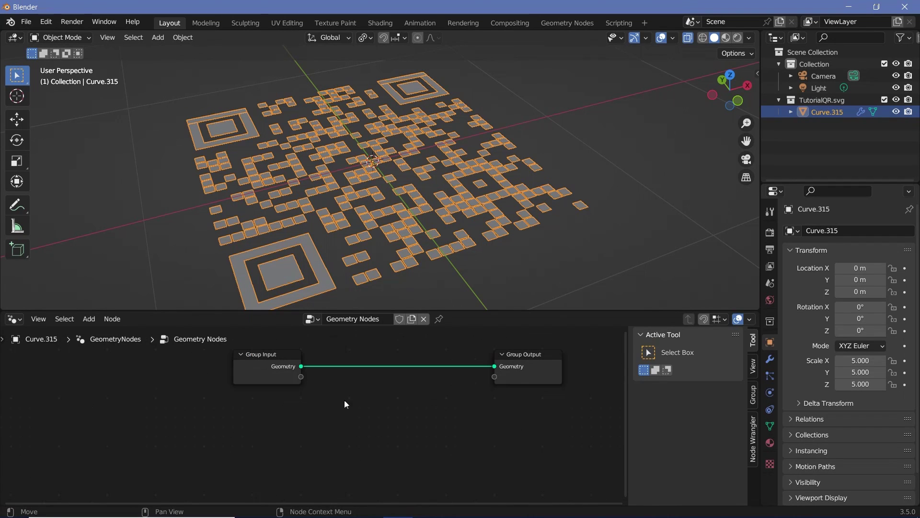
# Add an Extrude Mesh node on the link between Group Input and Group Output
pyautogui.hotkey('shift', 'a')
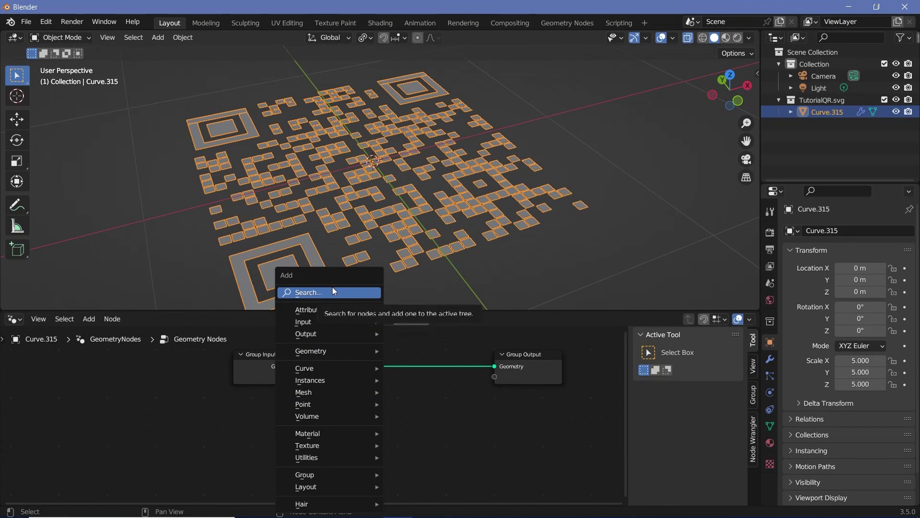
pyautogui.write('extrude')
pyautogui.press('Return')
pyautogui.click(375, 367)
# Turn off X-ray in the viewport and view the extruded QR code as a solid from above
pyautogui.scroll(-3, 404, 227)
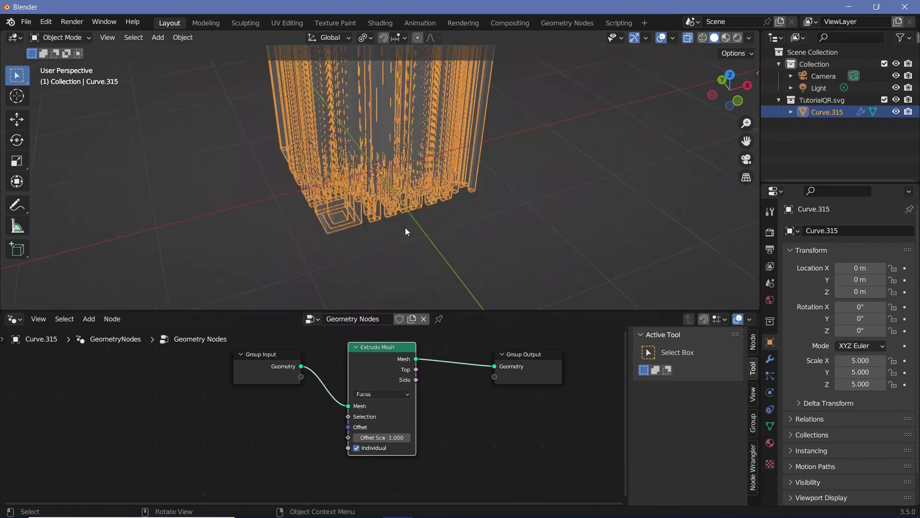
pyautogui.moveTo(405, 227); pyautogui.dragTo(423, 117, button='middle')
pyautogui.scroll(-2, 423, 167)
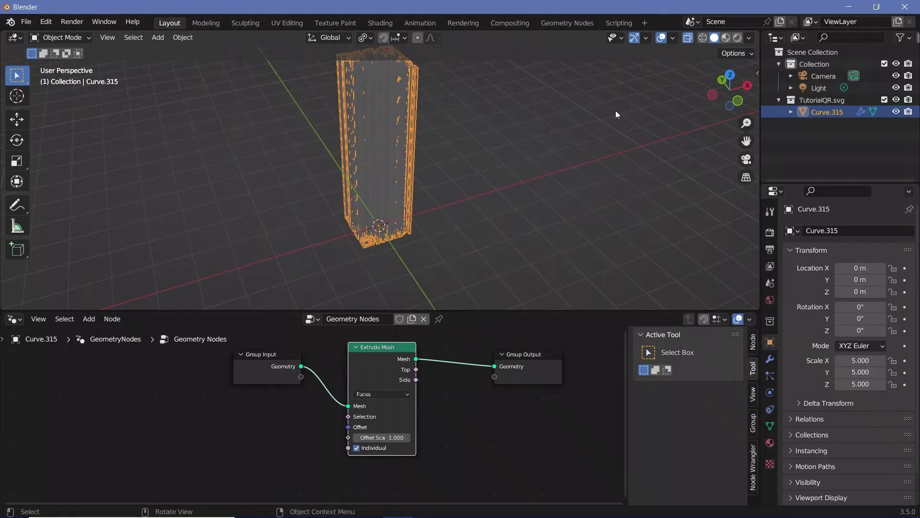
pyautogui.click(688, 38)
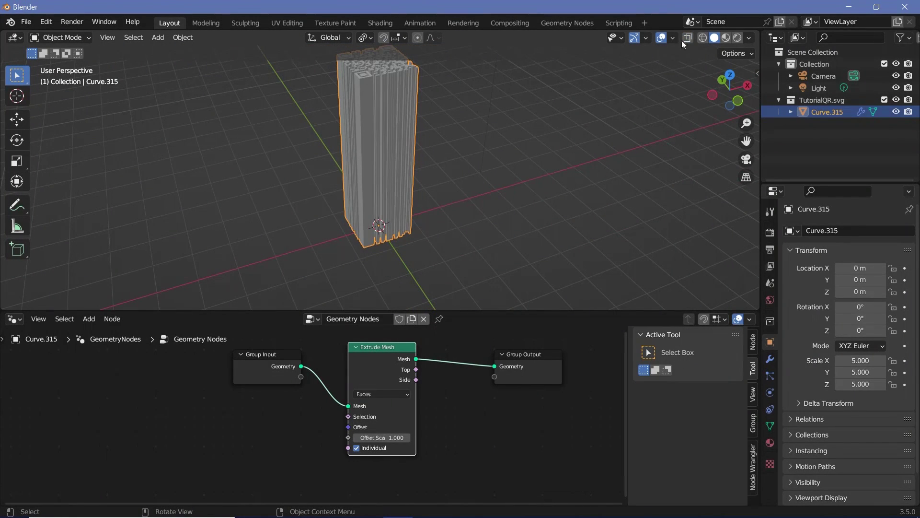
pyautogui.moveTo(396, 126); pyautogui.dragTo(389, 167, button='middle')
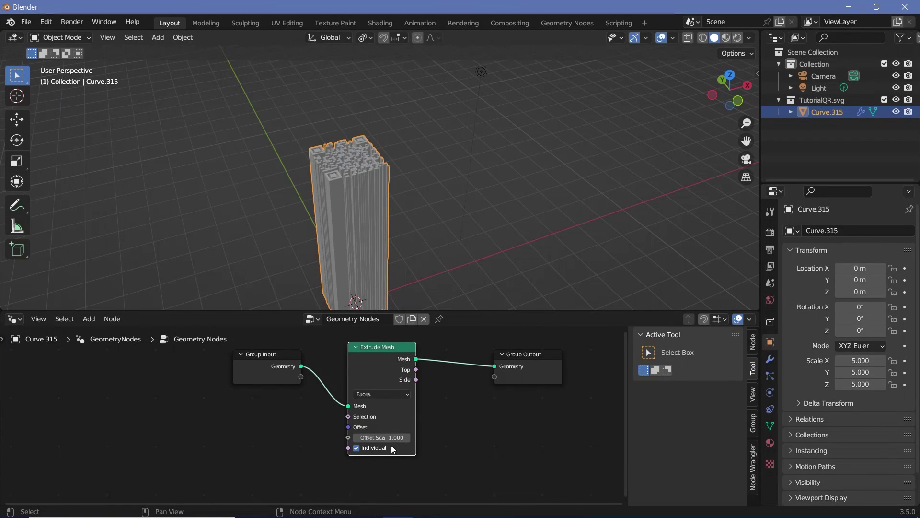
# Try an Offset Scale of 0.070 on the Extrude Mesh node and set it back to 1
pyautogui.moveTo(391, 437); pyautogui.dragTo(360, 437)
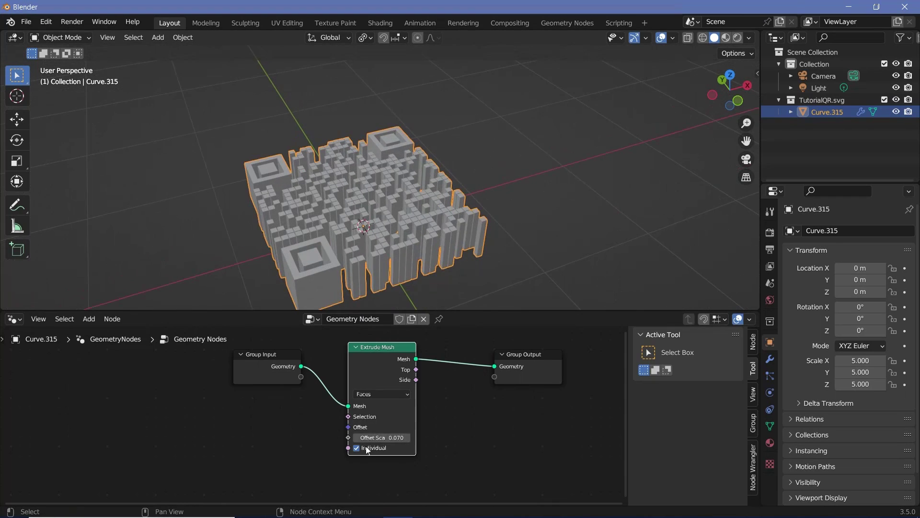
pyautogui.click(385, 437)
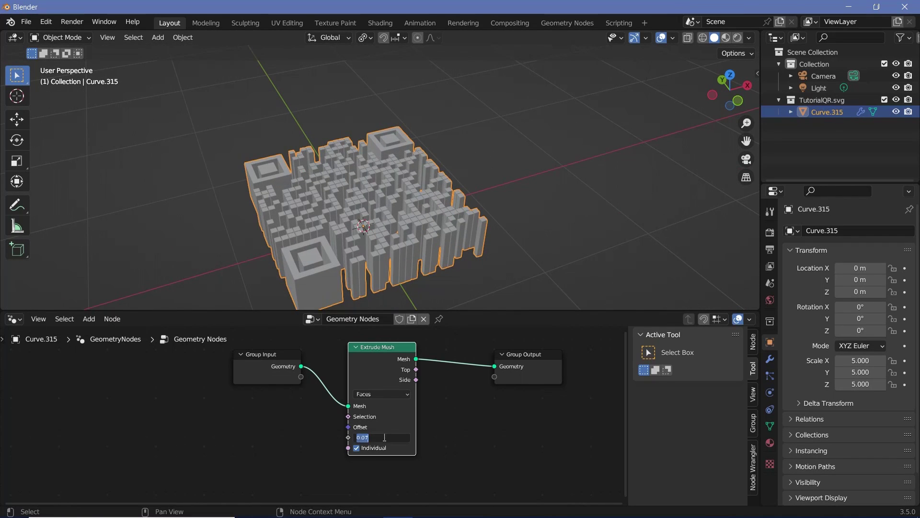
pyautogui.write('1')
pyautogui.press('Return')
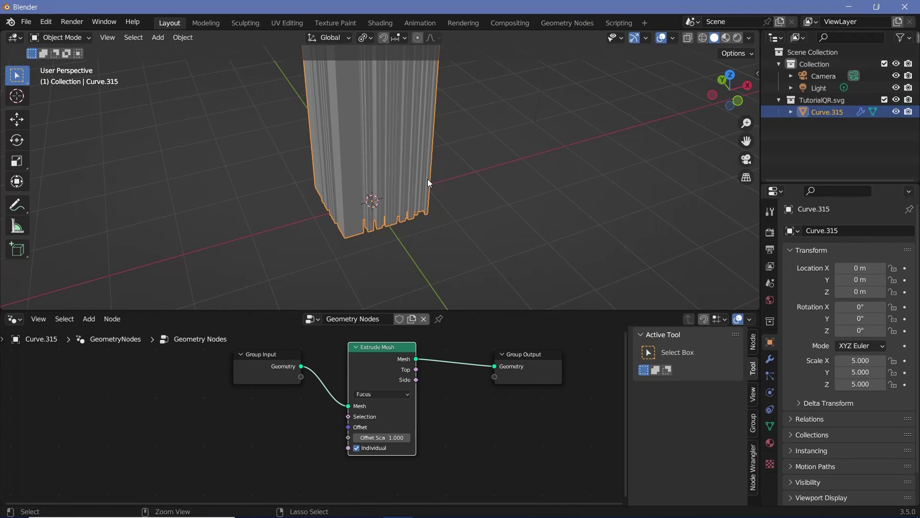
# Apply the scale of the QR code object so the extrusion follows its real size
pyautogui.hotkey('ctrl', 'a')
pyautogui.click(400, 203)
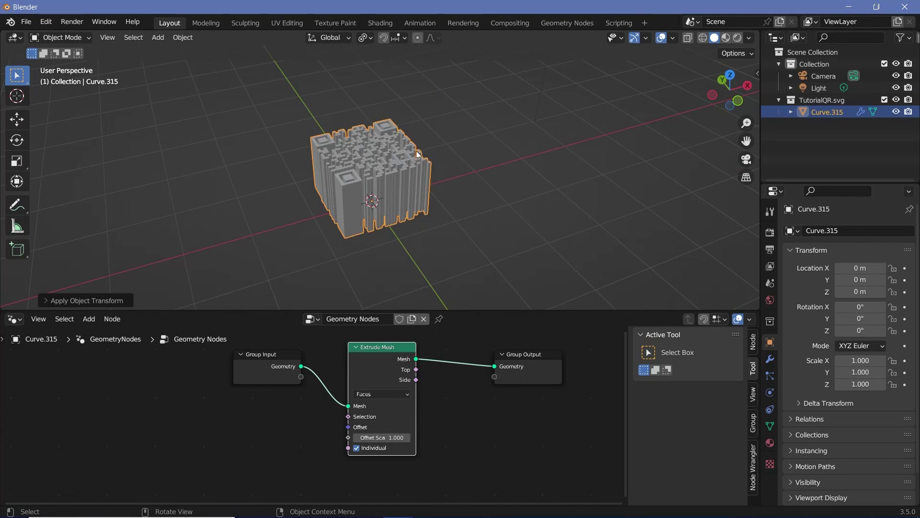
pyautogui.scroll(3, 410, 199)
pyautogui.moveTo(410, 199); pyautogui.dragTo(419, 410, button='middle')
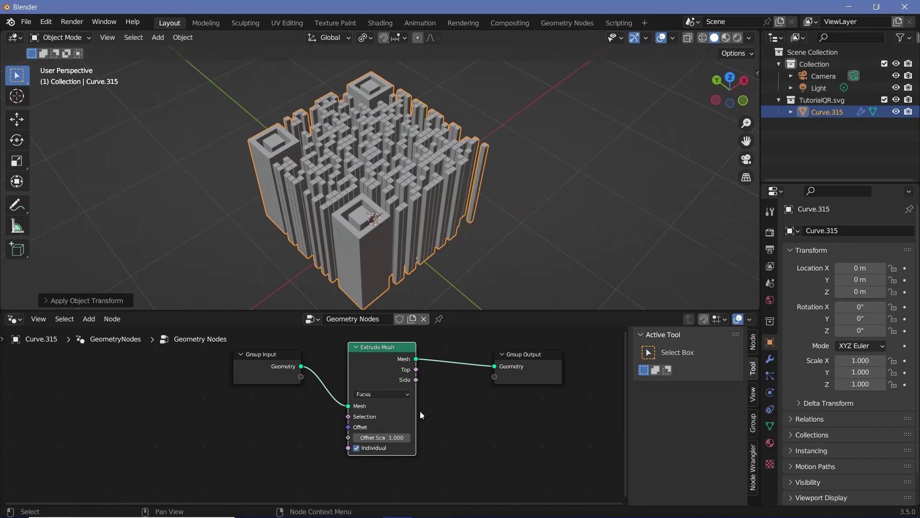
# Add a Noise Texture node and connect its Color output to the Offset Scale input of Extrude Mesh
pyautogui.moveTo(299, 447); pyautogui.dragTo(381, 425, button='middle')
pyautogui.hotkey('shift', 'a')
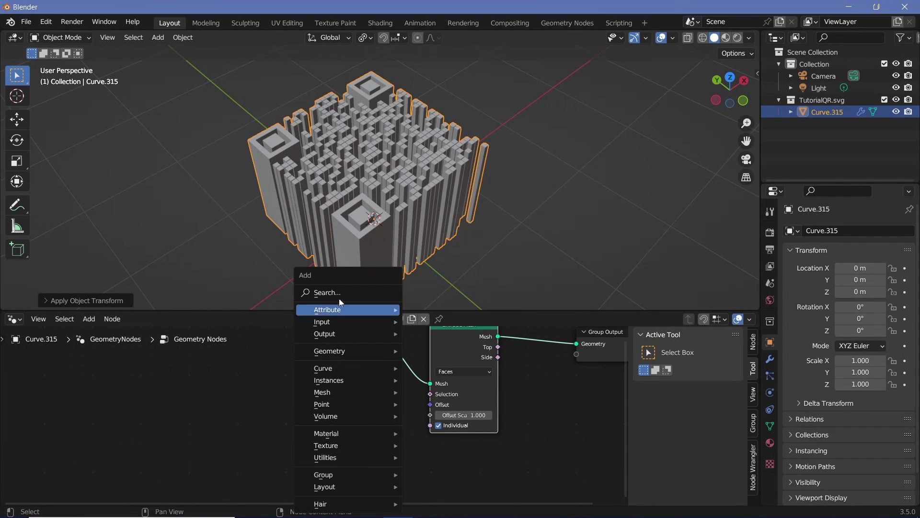
pyautogui.write('noise')
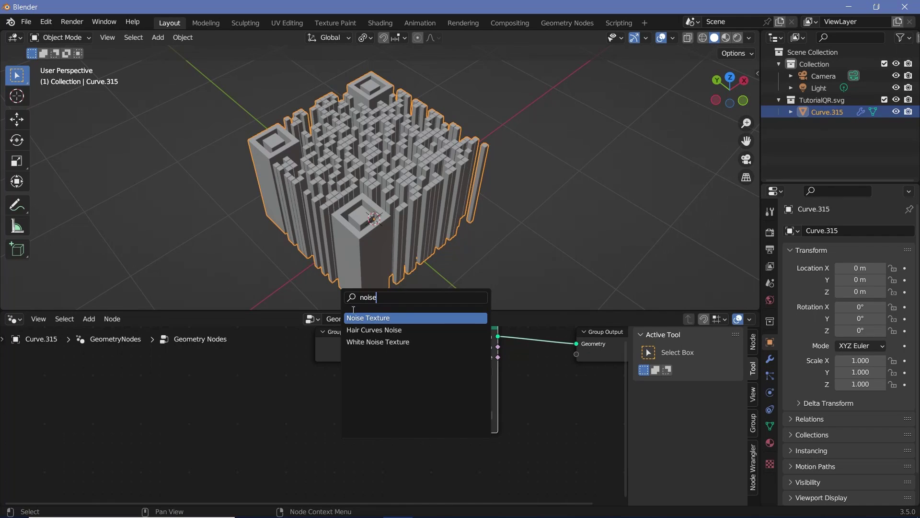
pyautogui.press('Return')
pyautogui.click(343, 407)
pyautogui.moveTo(351, 407); pyautogui.dragTo(436, 417)
pyautogui.moveTo(309, 396); pyautogui.dragTo(203, 407)
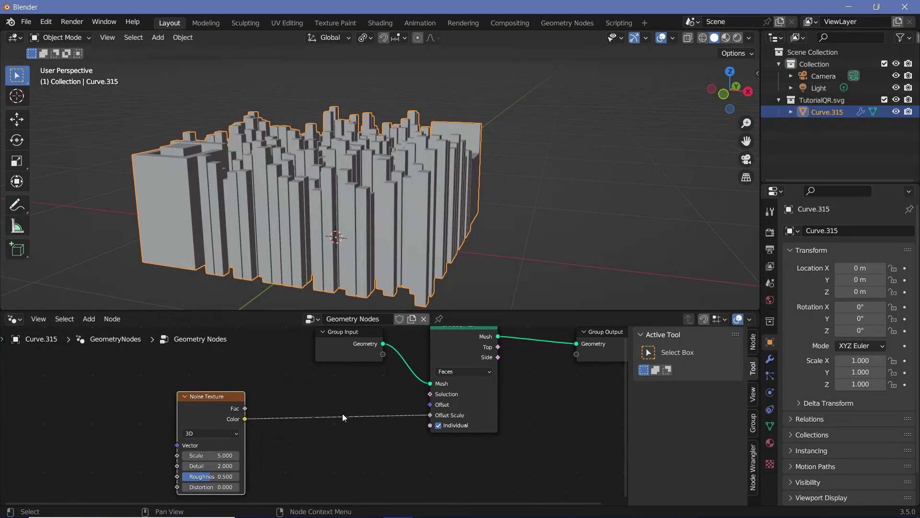
# Insert a Math node set to Multiply between the Noise Texture and Offset Scale, with a multiplier value of 2.880
pyautogui.hotkey('shift', 'a')
pyautogui.write('ma')
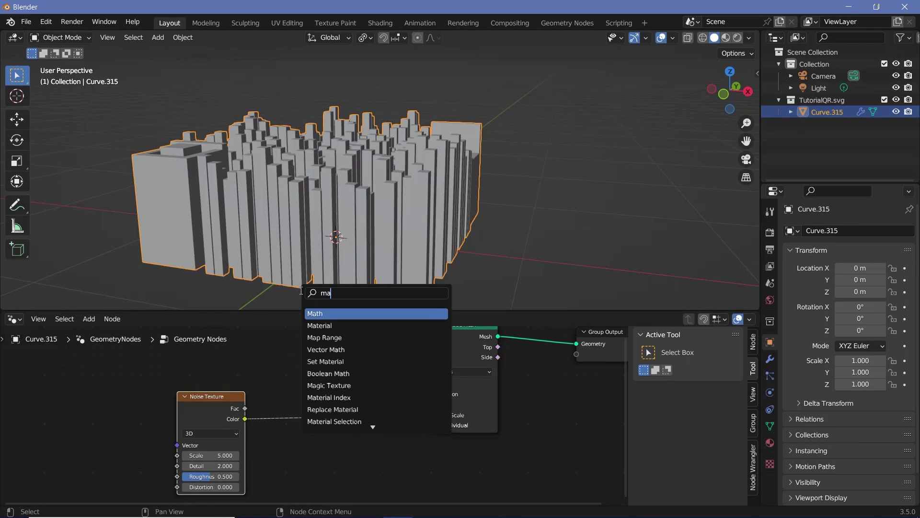
pyautogui.write('th')
pyautogui.press('Return')
pyautogui.click(324, 415)
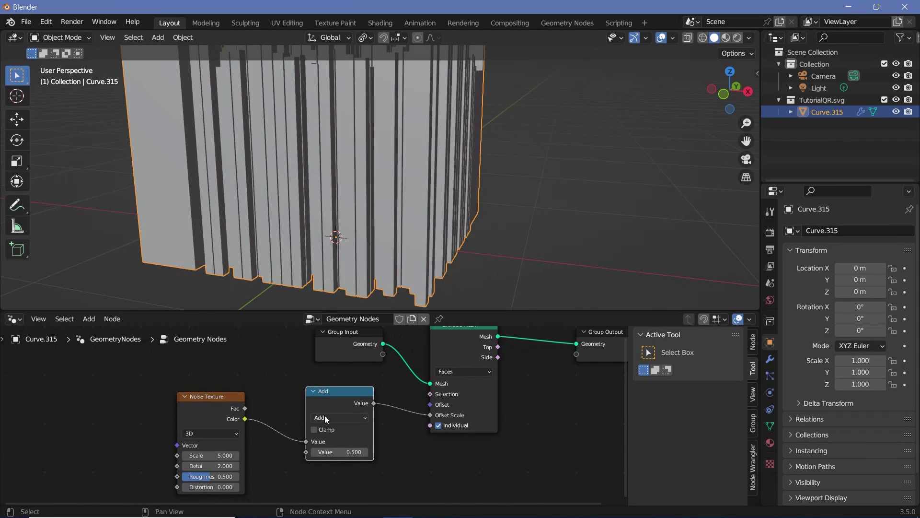
pyautogui.click(324, 417)
pyautogui.click(344, 320)
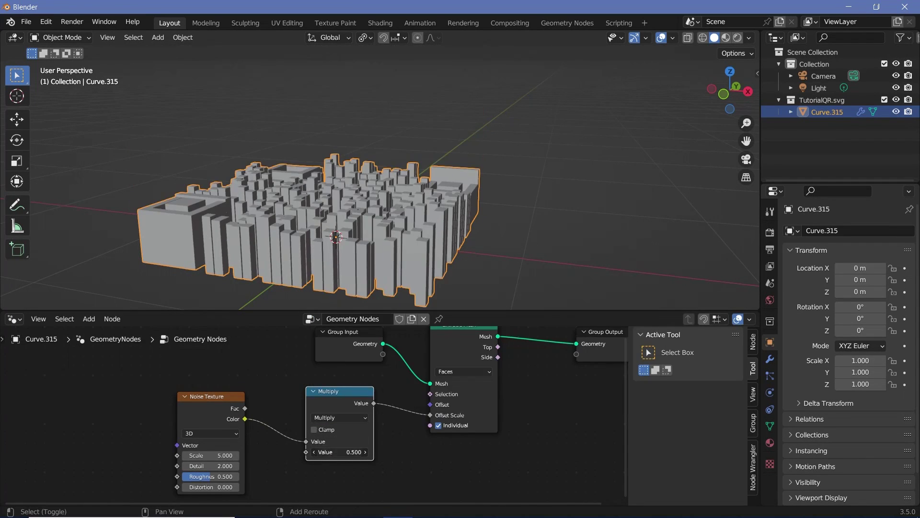
pyautogui.moveTo(340, 452); pyautogui.dragTo(369, 151)
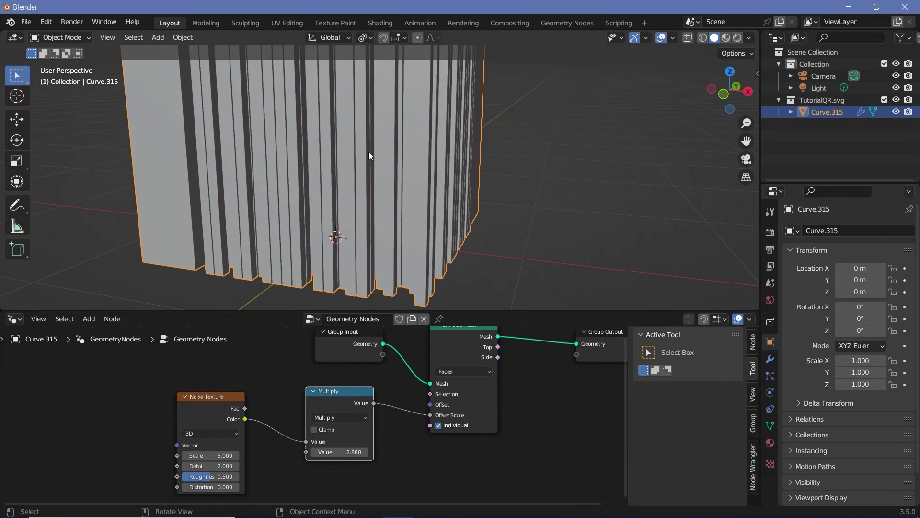
# Examine the varied column heights of the extruded QR code from the top, the side and an angle
pyautogui.moveTo(369, 151); pyautogui.dragTo(415, 155, button='middle')
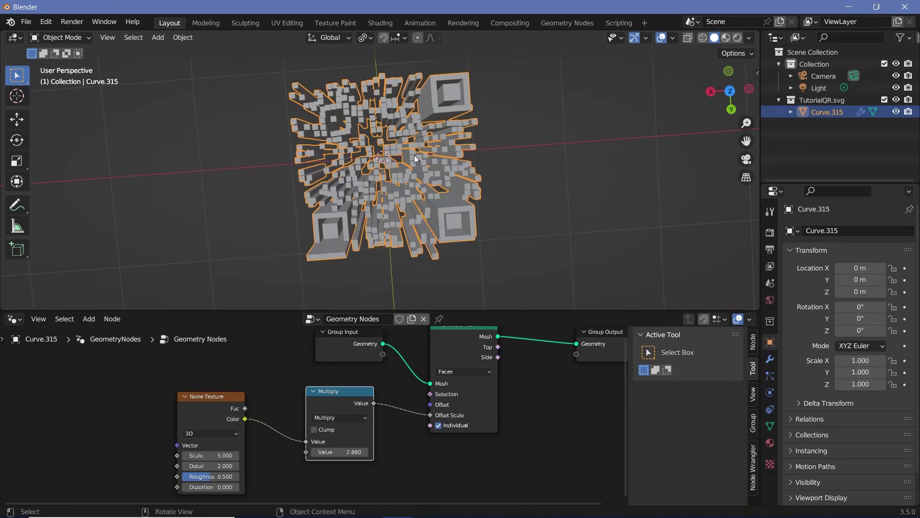
pyautogui.press('KP_7')
pyautogui.moveTo(377, 265); pyautogui.dragTo(413, 211, button='middle')
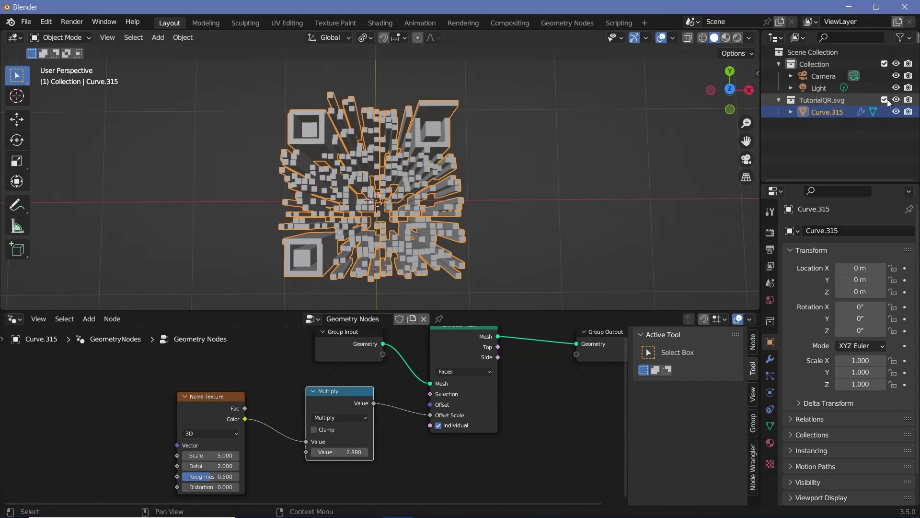
pyautogui.moveTo(473, 208); pyautogui.dragTo(432, 225, button='middle')
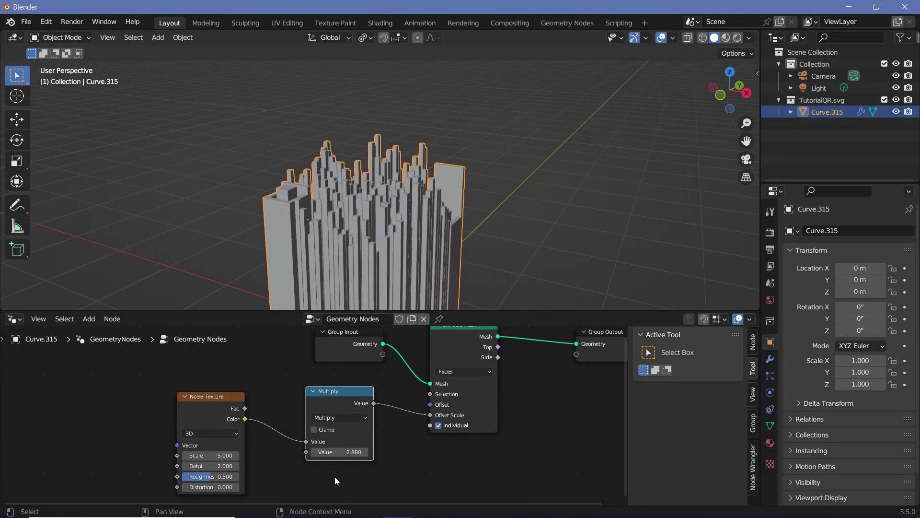
pyautogui.scroll(-2, 436, 193)
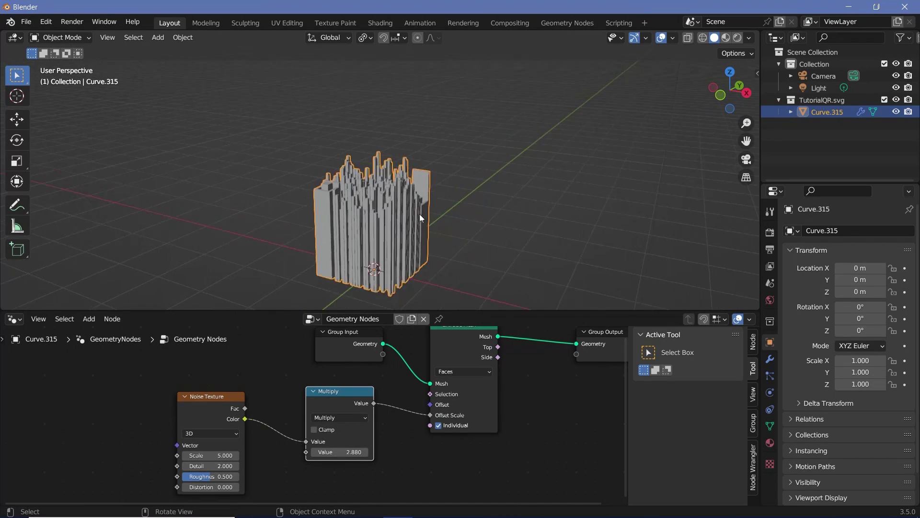
pyautogui.scroll(4, 419, 213)
pyautogui.scroll(-3, 393, 236)
pyautogui.moveTo(397, 237); pyautogui.dragTo(493, 281, button='middle')
# Add a Set Material node between Extrude Mesh and Group Output and assign the existing material named Material
pyautogui.moveTo(601, 342); pyautogui.dragTo(453, 377, button='middle')
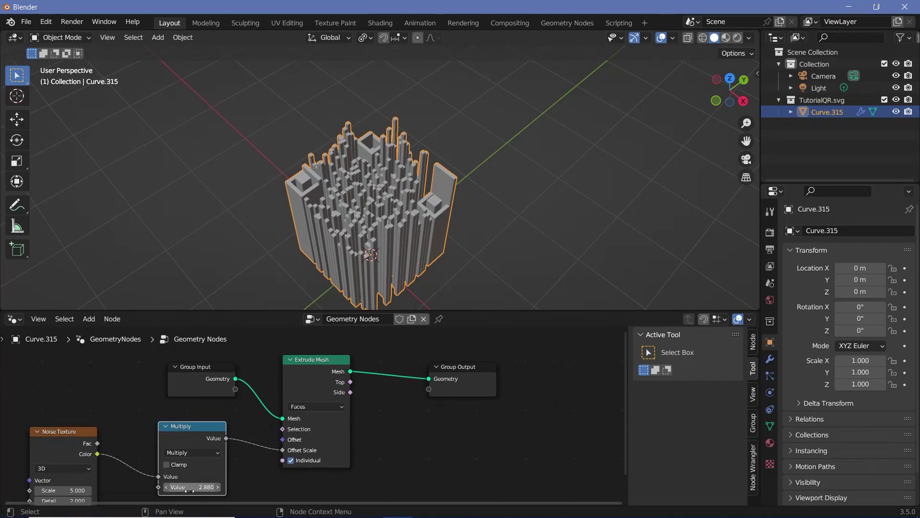
pyautogui.moveTo(453, 377); pyautogui.dragTo(575, 384)
pyautogui.hotkey('shift', 'a')
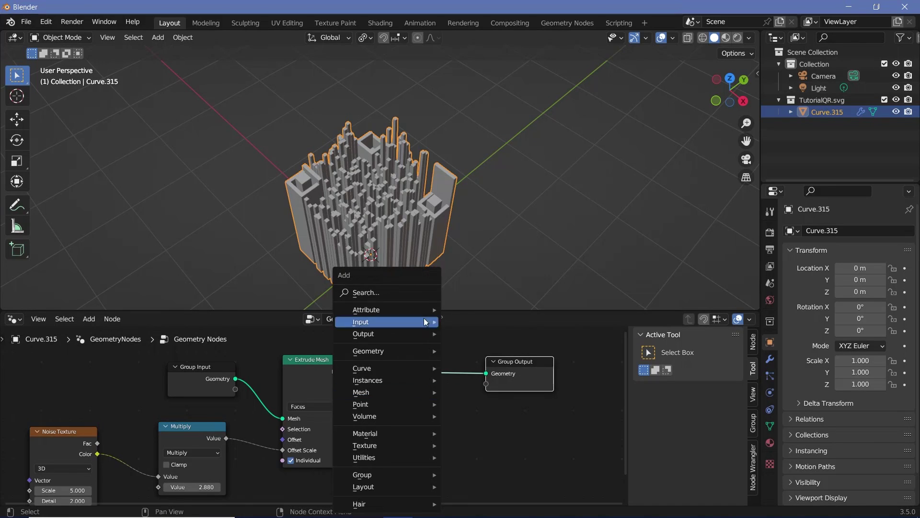
pyautogui.click(407, 297)
pyautogui.write('set mat')
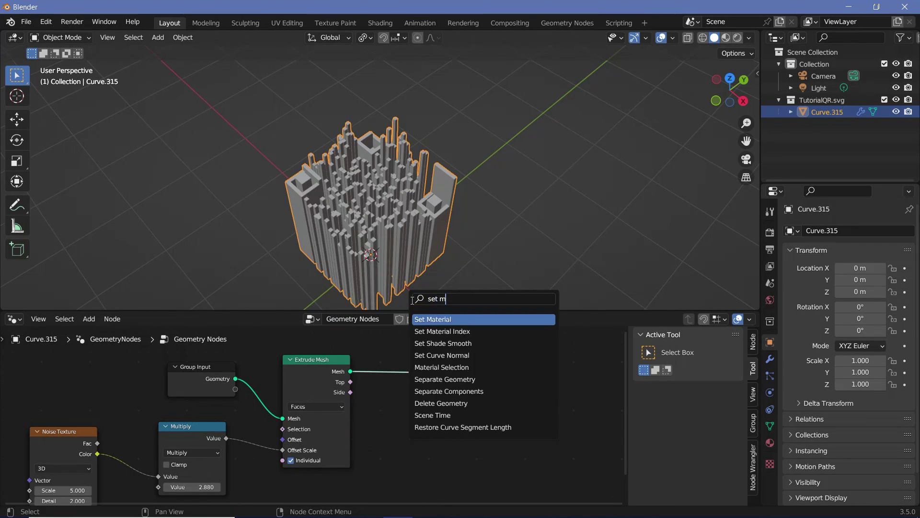
pyautogui.press('Return')
pyautogui.click(413, 373)
pyautogui.click(405, 396)
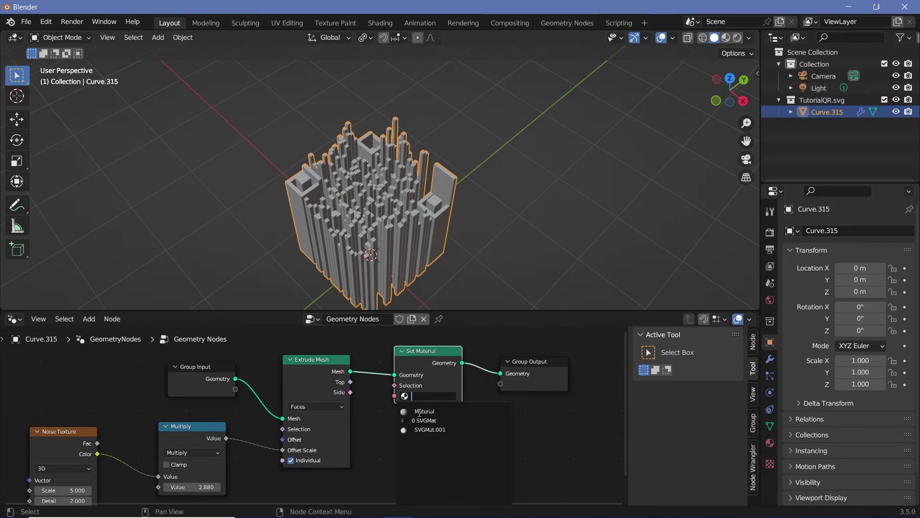
pyautogui.click(407, 430)
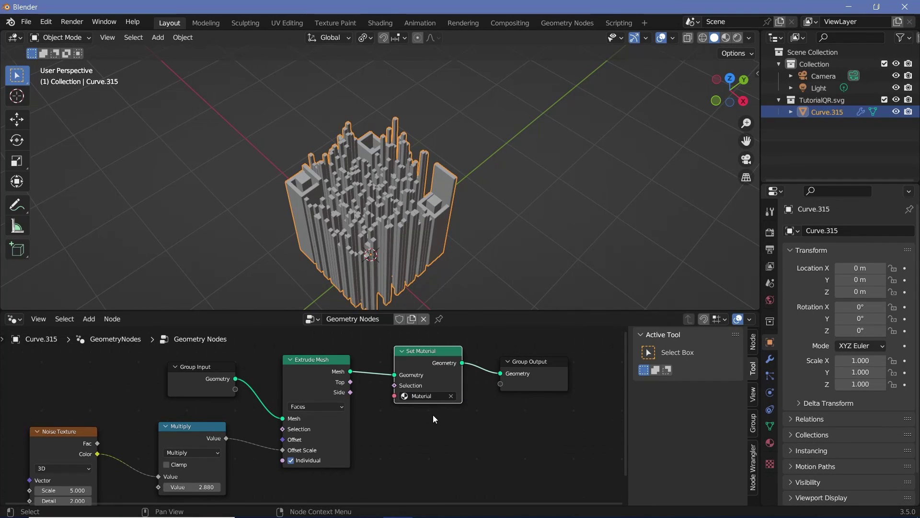
# Enable Ambient Occlusion in the Eevee render settings with a distance of 1 m and a factor of 2.00
pyautogui.scroll(-3, 390, 228)
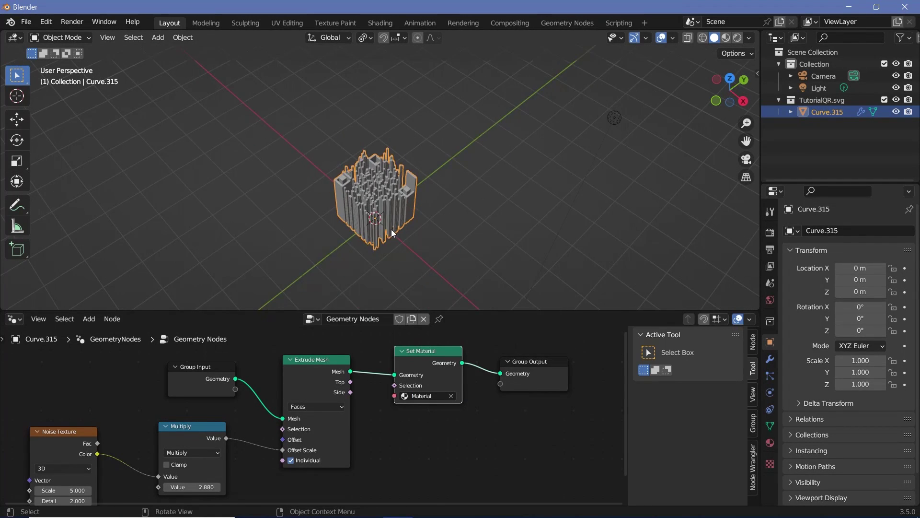
pyautogui.moveTo(391, 229); pyautogui.dragTo(370, 254, button='middle')
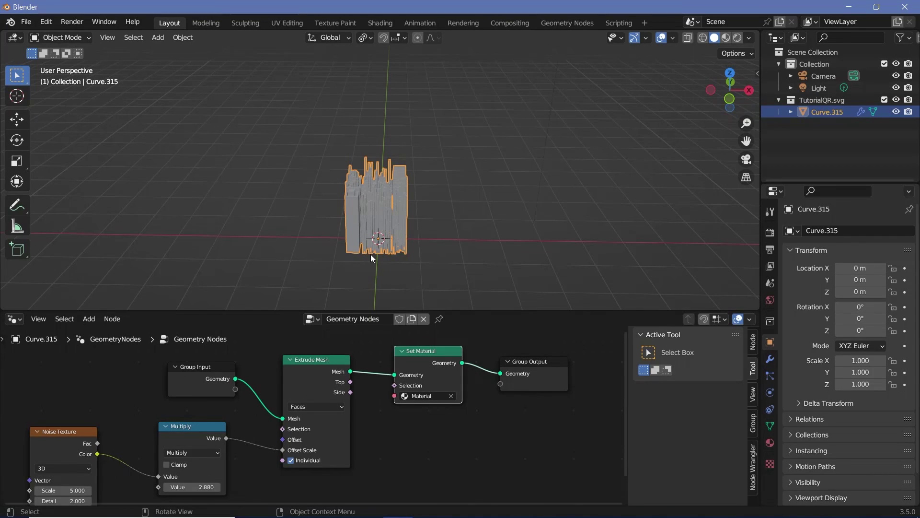
pyautogui.click(770, 232)
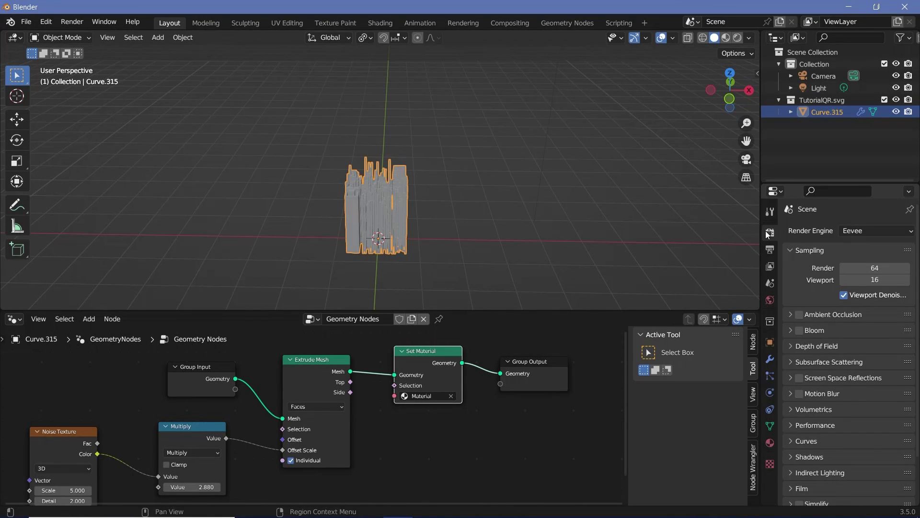
pyautogui.click(791, 314)
pyautogui.click(858, 333)
pyautogui.write('1')
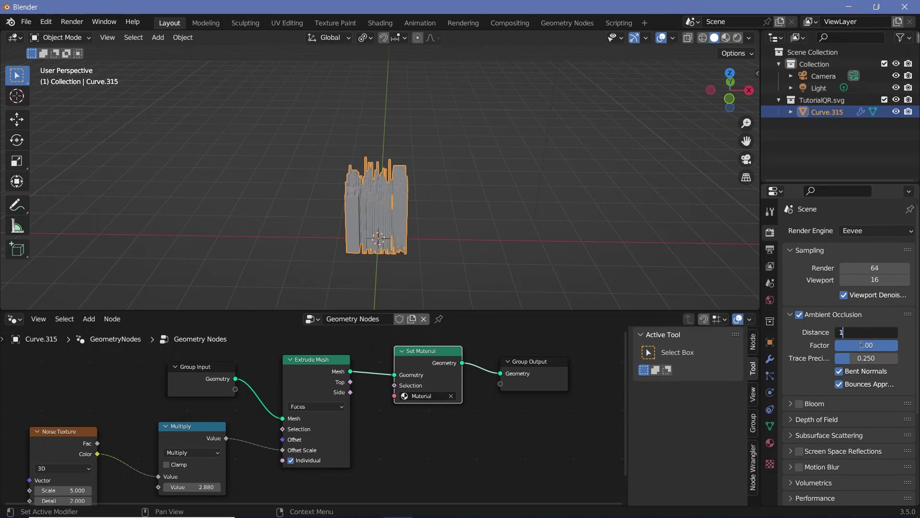
pyautogui.click(862, 345)
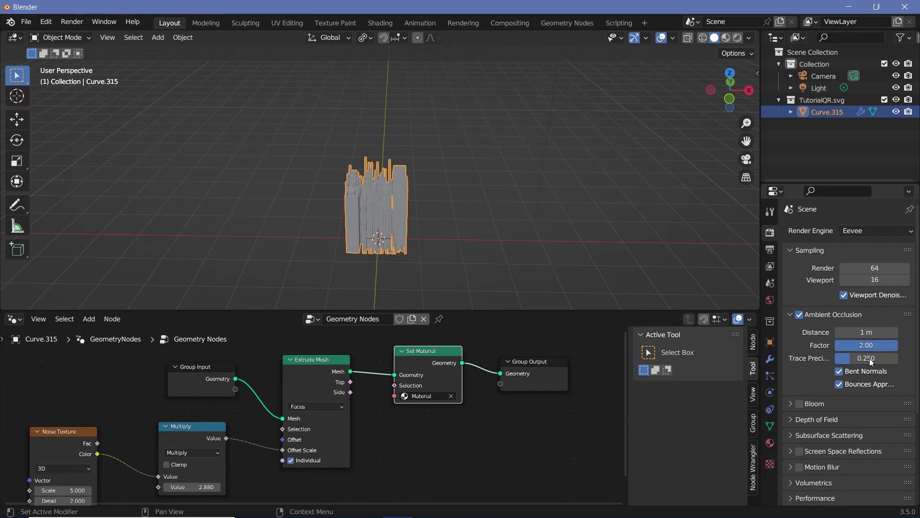
# Set the output frame rate to 30 fps and the end frame to 180
pyautogui.click(768, 251)
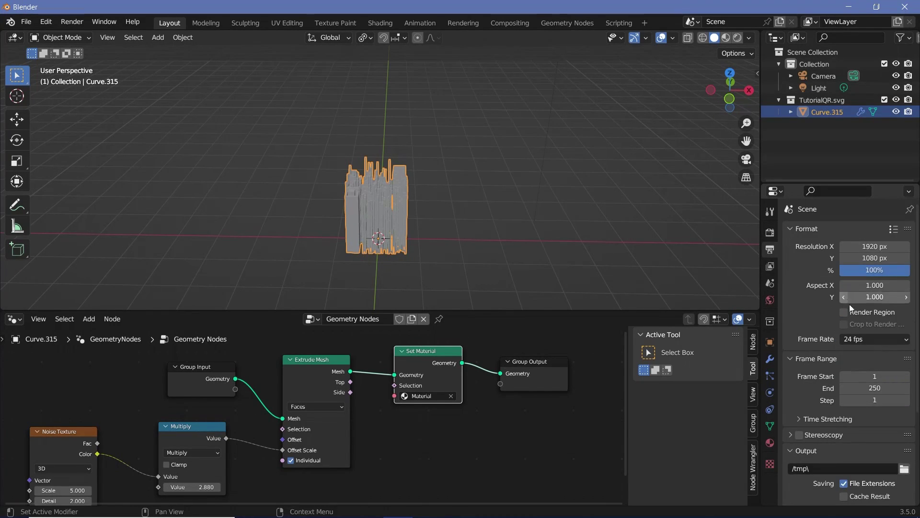
pyautogui.click(857, 339)
pyautogui.click(863, 399)
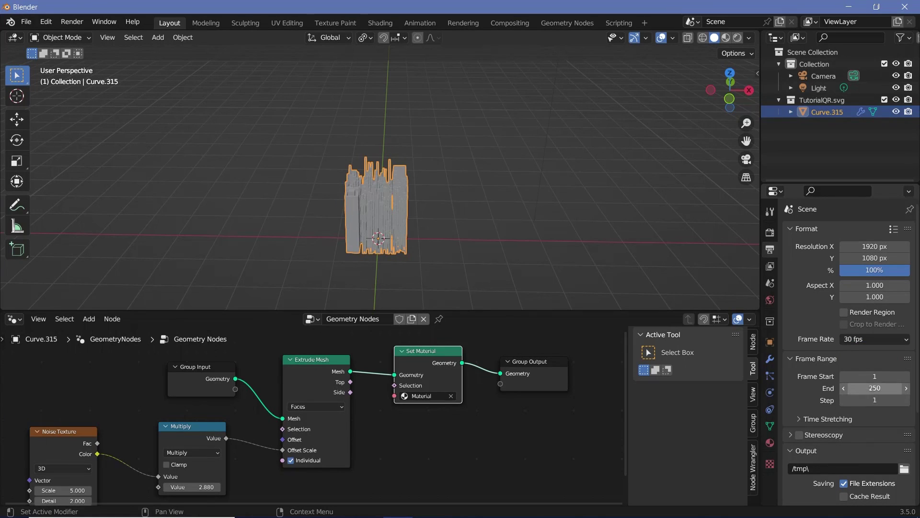
pyautogui.click(865, 388)
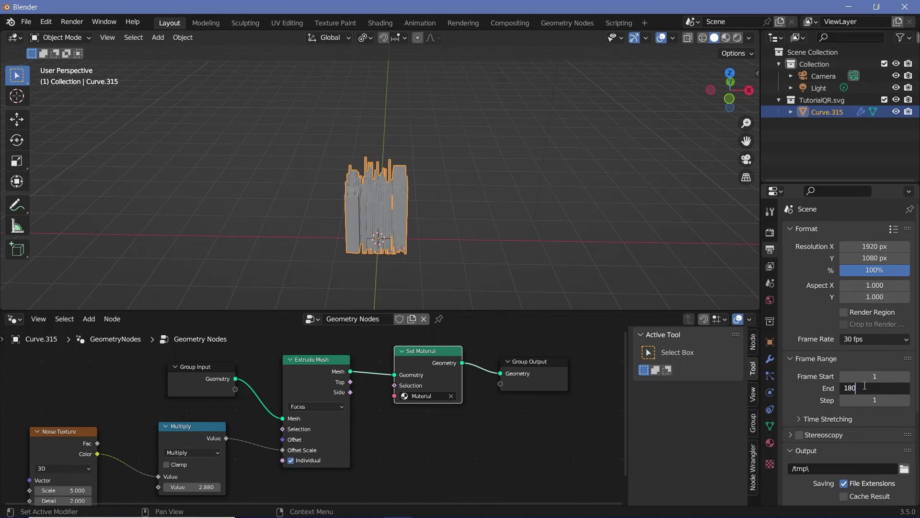
pyautogui.press('Return')
# Set the render output path to // and the file format to FFmpeg Video
pyautogui.scroll(-5, 803, 366)
pyautogui.click(827, 372)
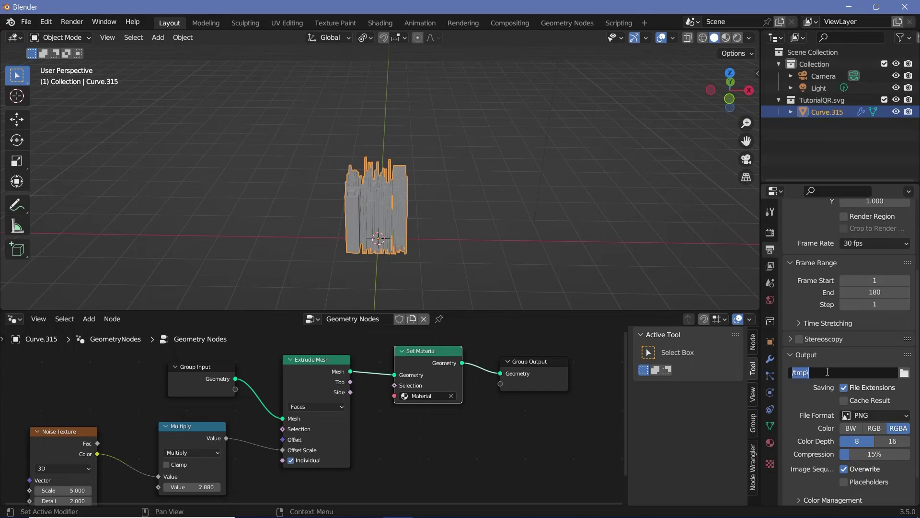
pyautogui.write('//')
pyautogui.press('Return')
pyautogui.click(844, 415)
pyautogui.click(869, 351)
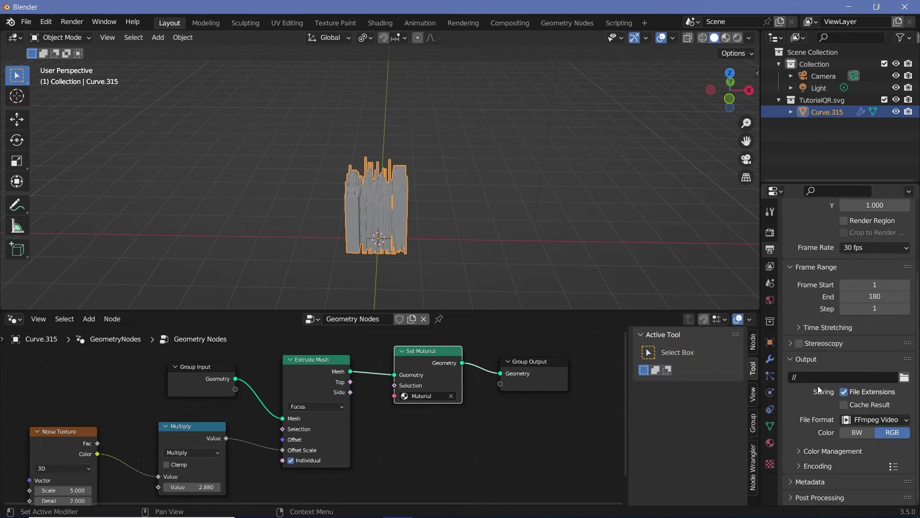
# Set the video encoding container to MPEG-4 and the output quality to Perceptually Lossless
pyautogui.click(797, 466)
pyautogui.scroll(-5, 815, 431)
pyautogui.click(857, 389)
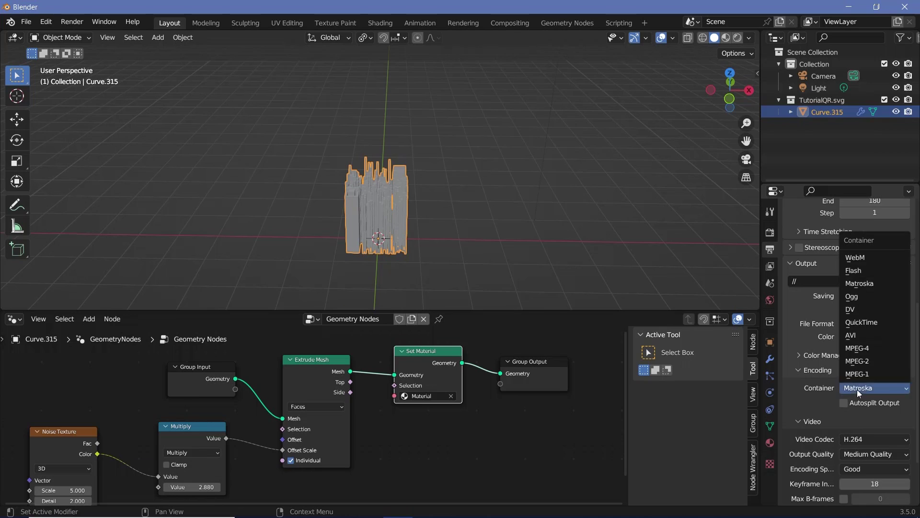
pyautogui.click(869, 351)
pyautogui.click(848, 454)
pyautogui.click(848, 414)
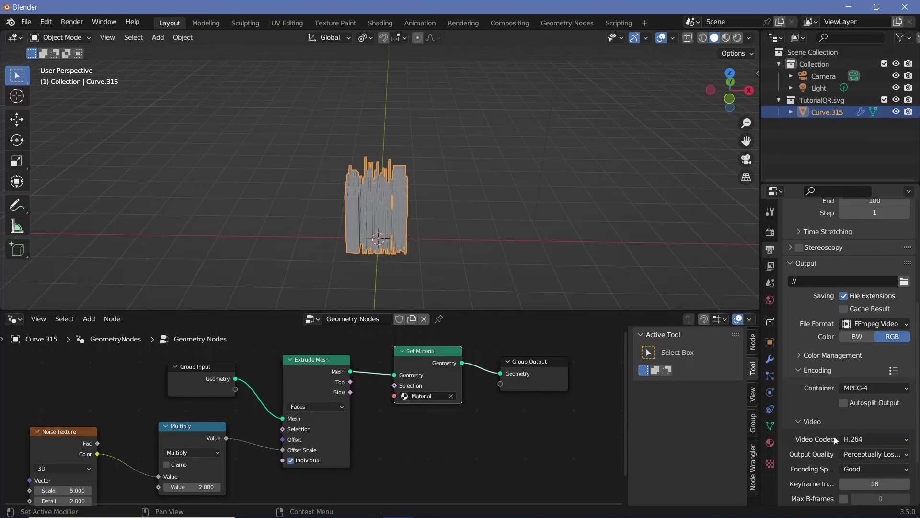
# Clear the camera's location and rotation, and rotate it 90 degrees about the X axis
pyautogui.scroll(-3, 405, 239)
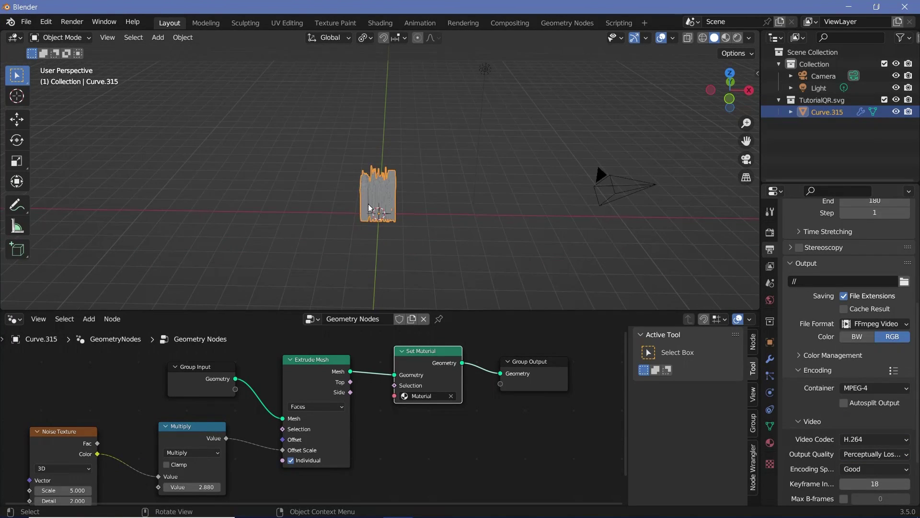
pyautogui.click(596, 173)
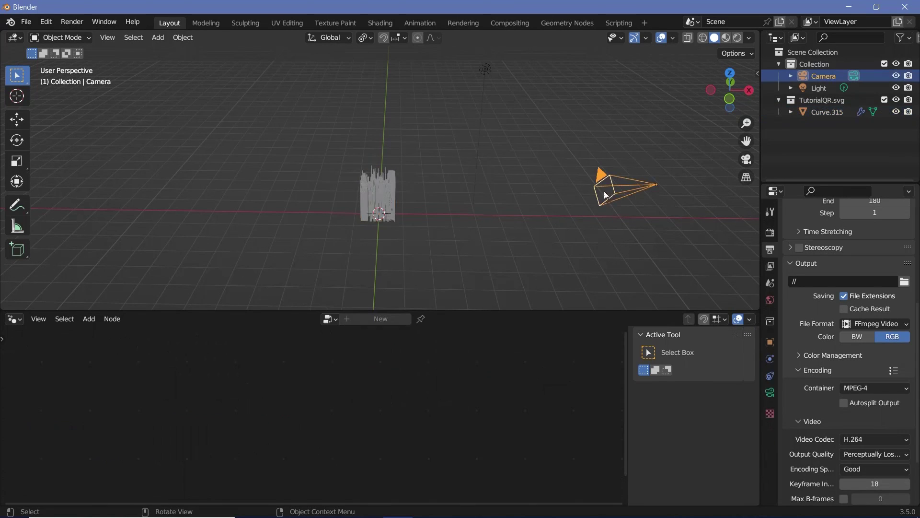
pyautogui.hotkey('alt', 'g')
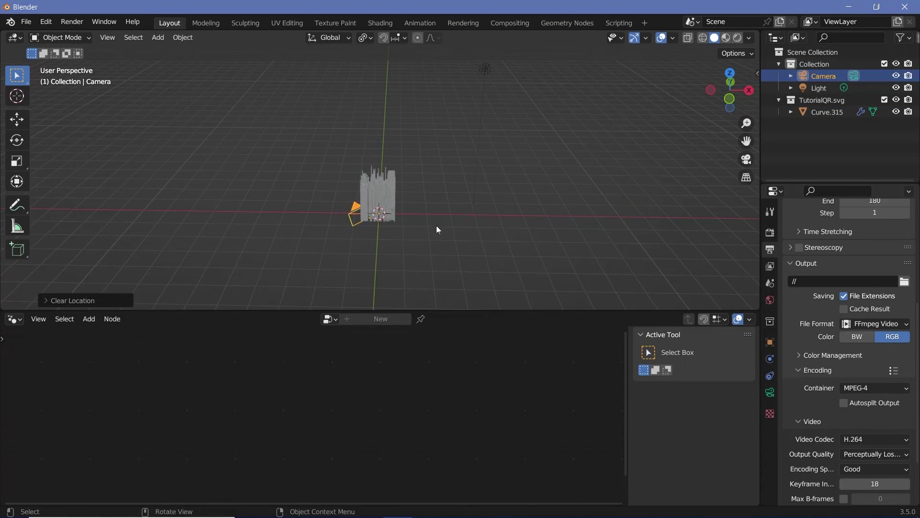
pyautogui.hotkey('alt', 'r')
pyautogui.press('r')
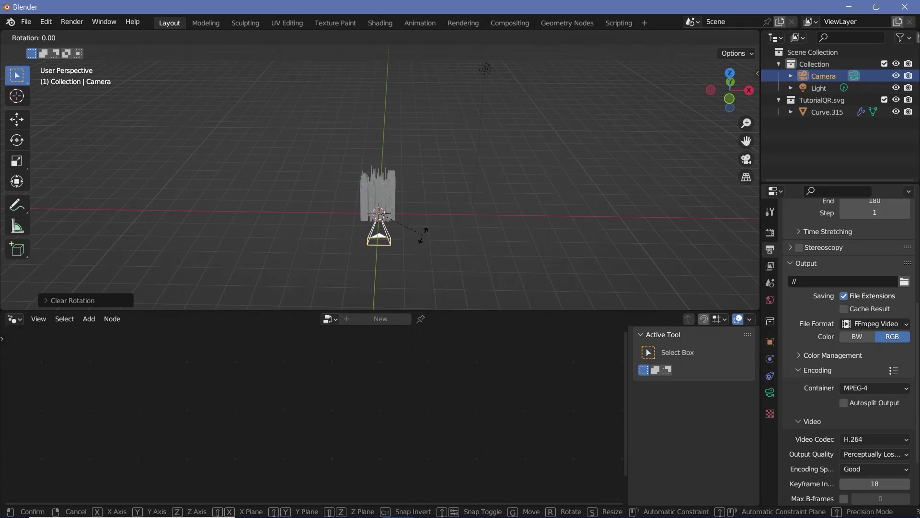
pyautogui.press('x')
pyautogui.press('9')
pyautogui.press('0')
pyautogui.press('Return')
# Move the camera back along Y in front of the QR columns and raise it along Z
pyautogui.press('g')
pyautogui.press('z')
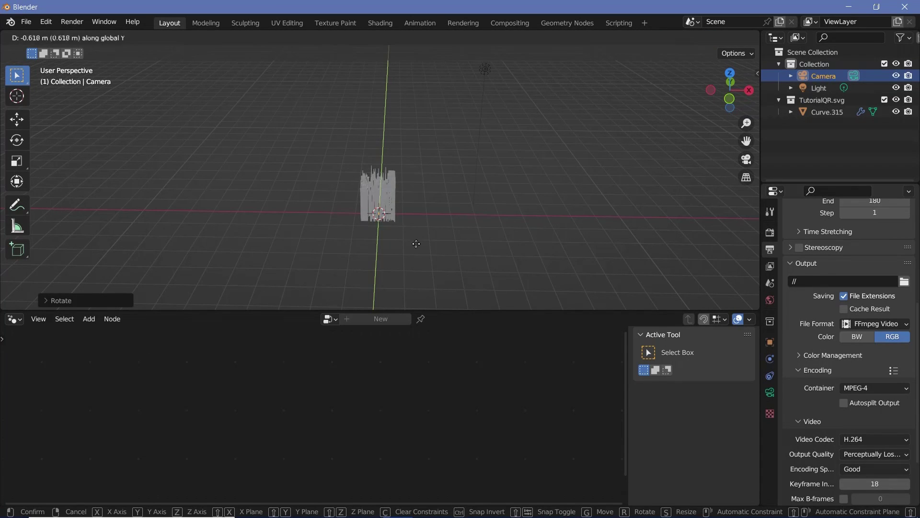
pyautogui.click(413, 272)
pyautogui.press('g')
pyautogui.press('z')
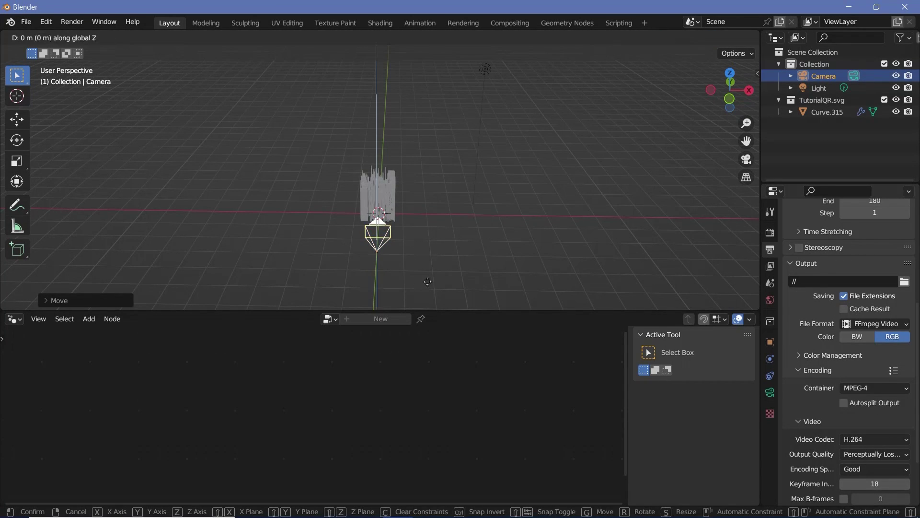
pyautogui.click(431, 240)
# Set the camera's focal length to 18 mm while looking through the camera
pyautogui.press('KP_0')
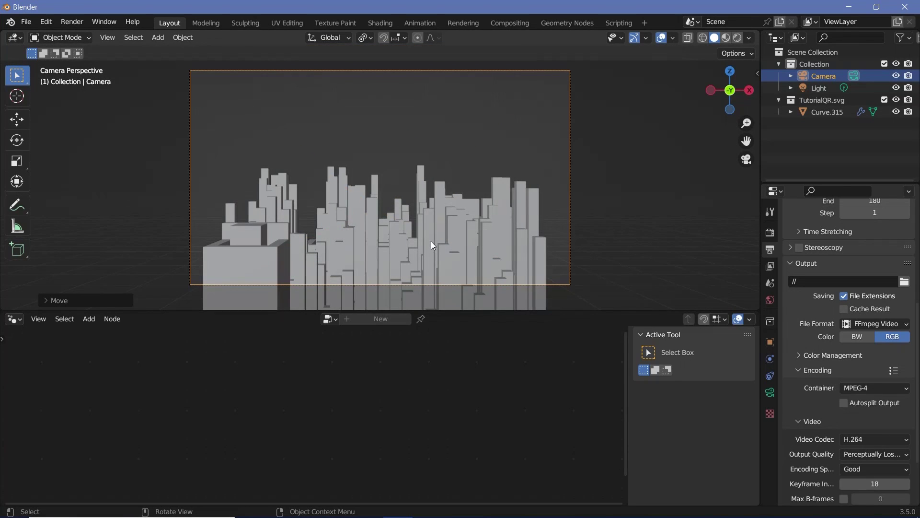
pyautogui.click(769, 393)
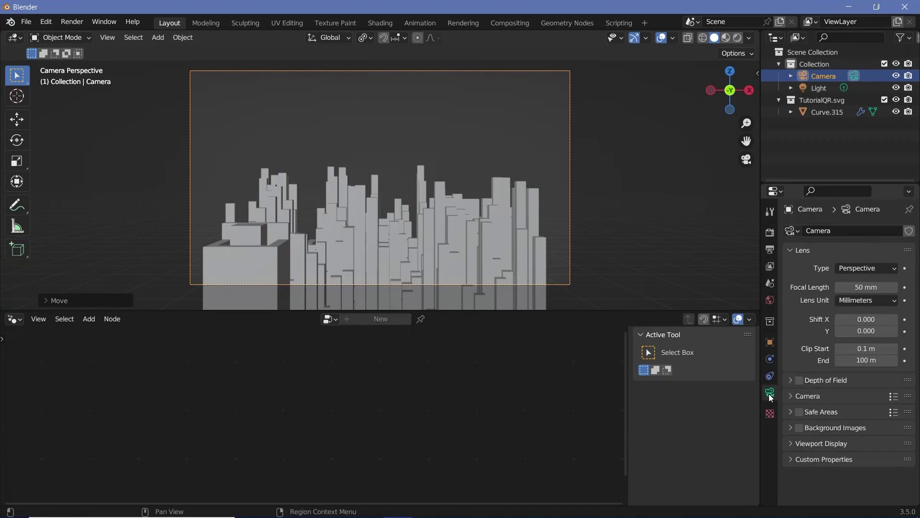
pyautogui.click(861, 286)
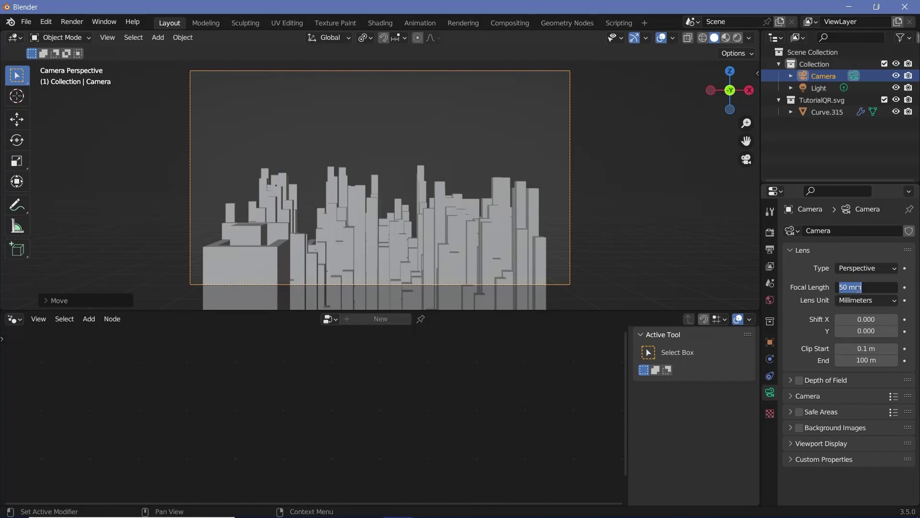
pyautogui.press('Return')
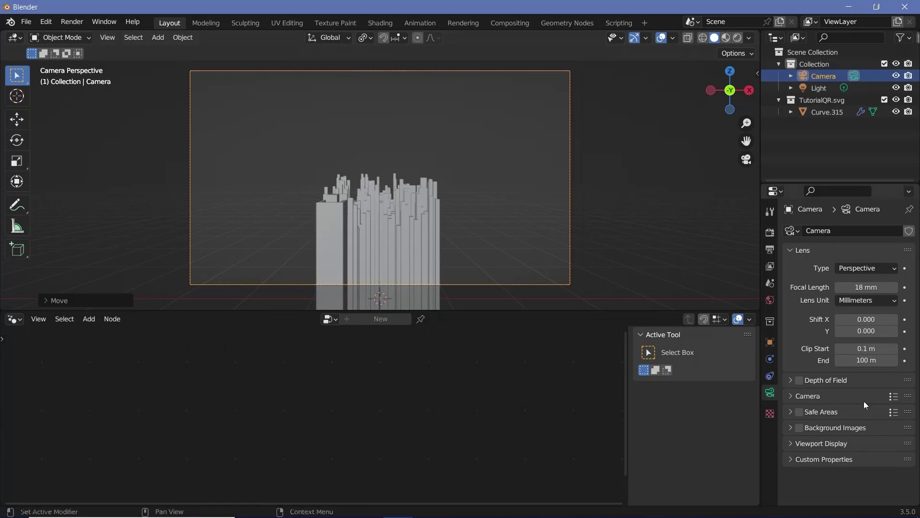
# Set the camera's passepartout opacity to 1.000 in its viewport display settings
pyautogui.click(795, 444)
pyautogui.scroll(-3, 834, 446)
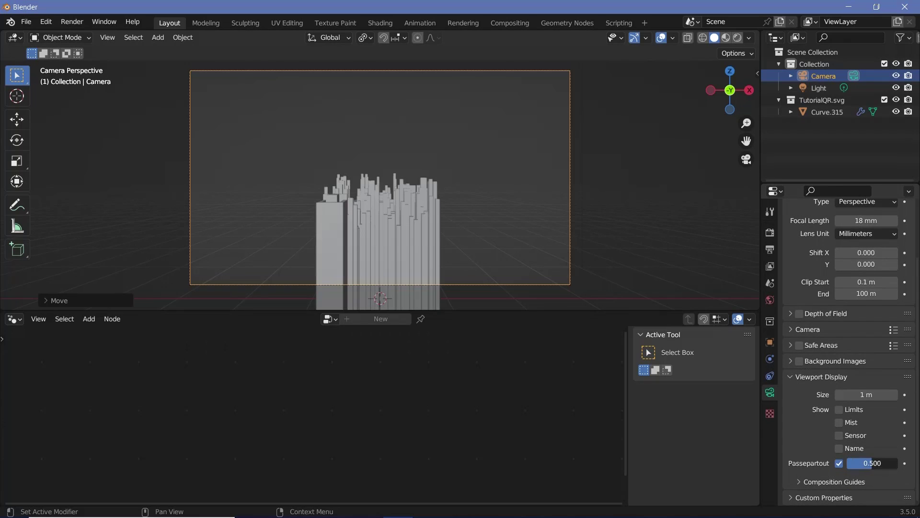
pyautogui.moveTo(872, 463); pyautogui.dragTo(891, 463)
pyautogui.scroll(1, 420, 237)
pyautogui.scroll(-2, 525, 263)
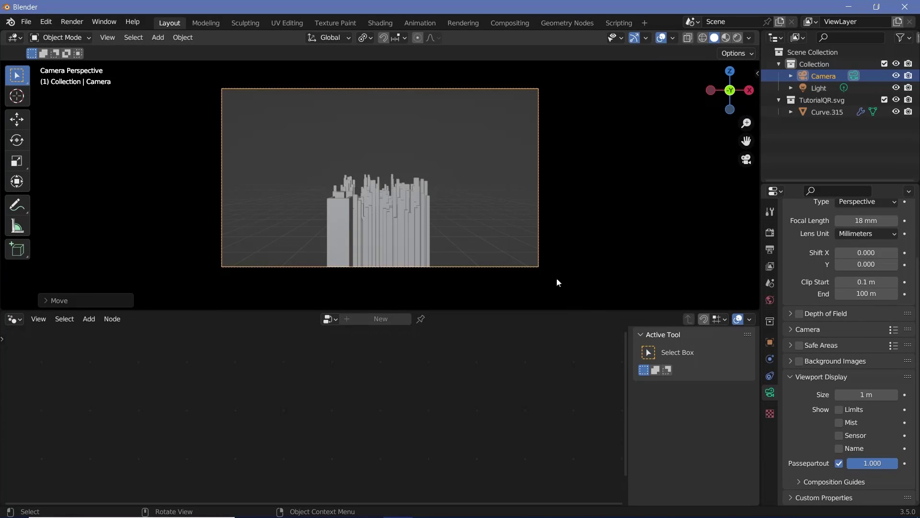
# Move the camera closer to the columns along Y and lower it along Z so they fill more of the frame
pyautogui.press('g')
pyautogui.press('y')
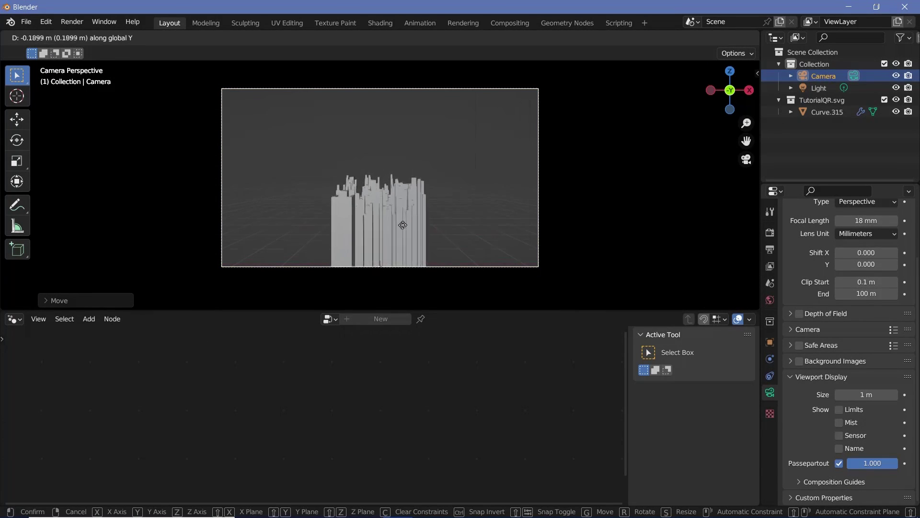
pyautogui.press('z')
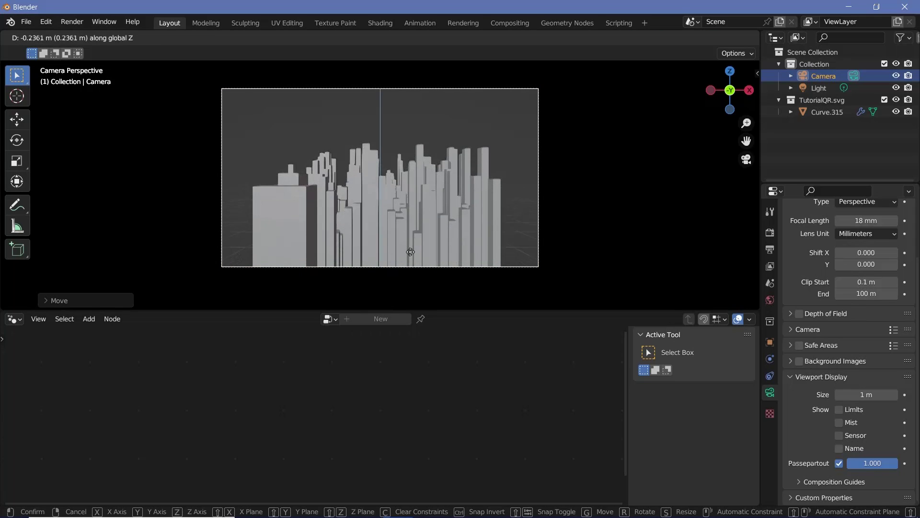
pyautogui.click(411, 253)
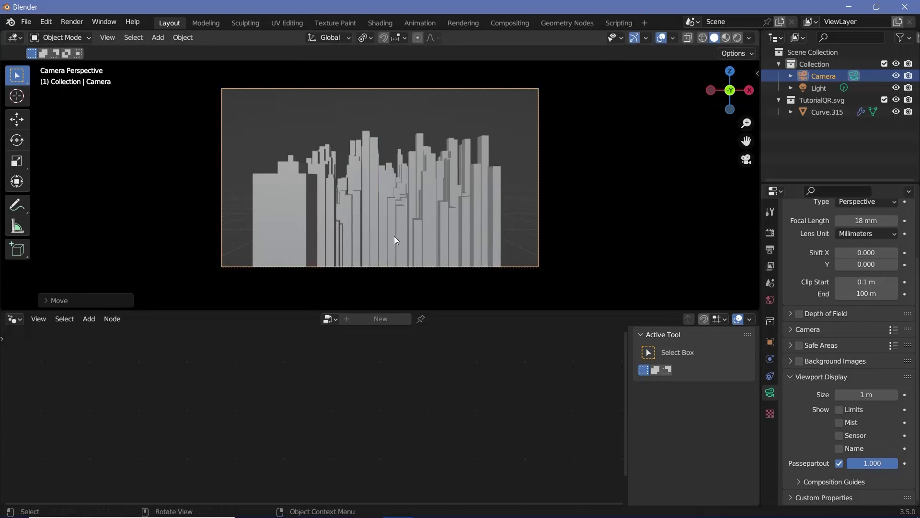
# Add a Plain Axes empty at the scene's centre and raise it along Z to just above the QR columns
pyautogui.hotkey('shift', 'a')
pyautogui.moveTo(405, 220)
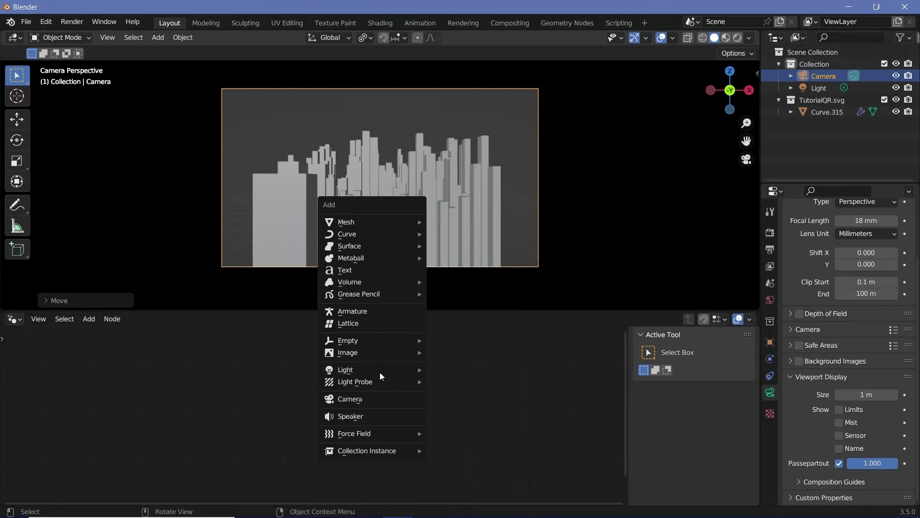
pyautogui.moveTo(385, 344)
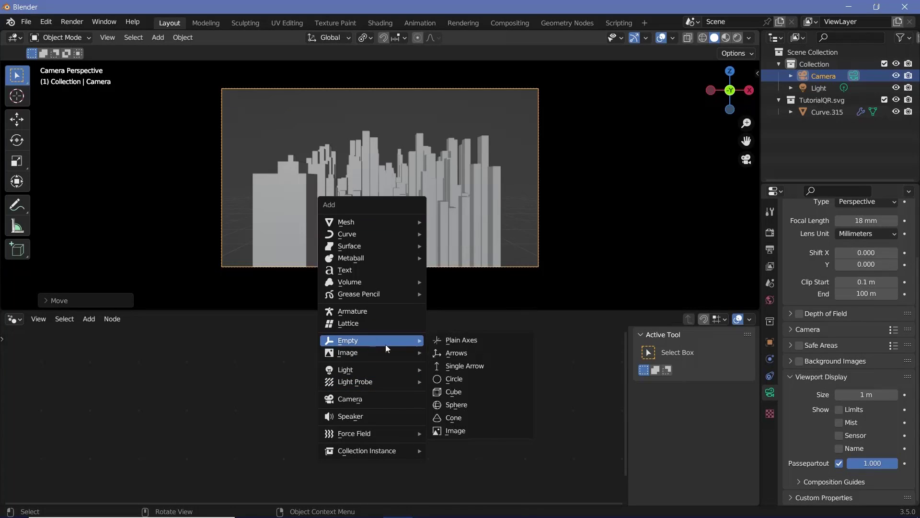
pyautogui.click(441, 340)
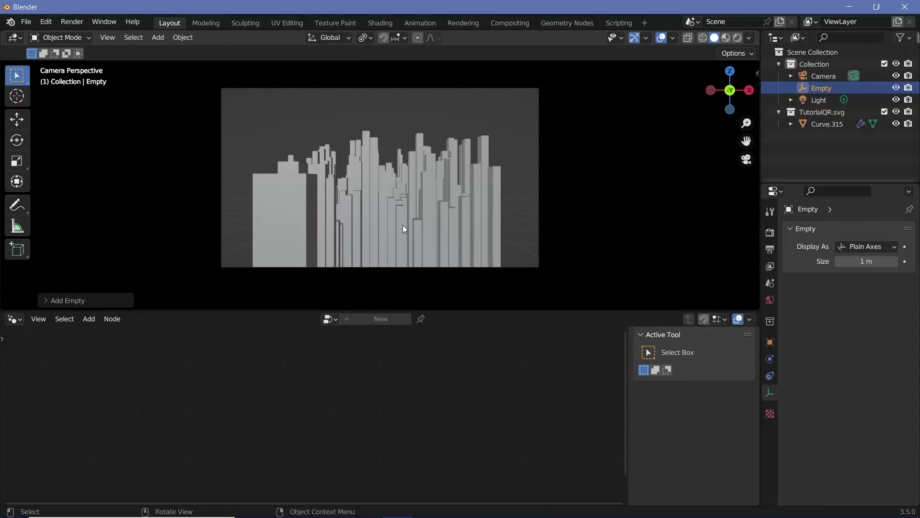
pyautogui.press('KP_0')
pyautogui.moveTo(405, 222); pyautogui.dragTo(356, 300, button='middle')
pyautogui.scroll(3, 356, 300)
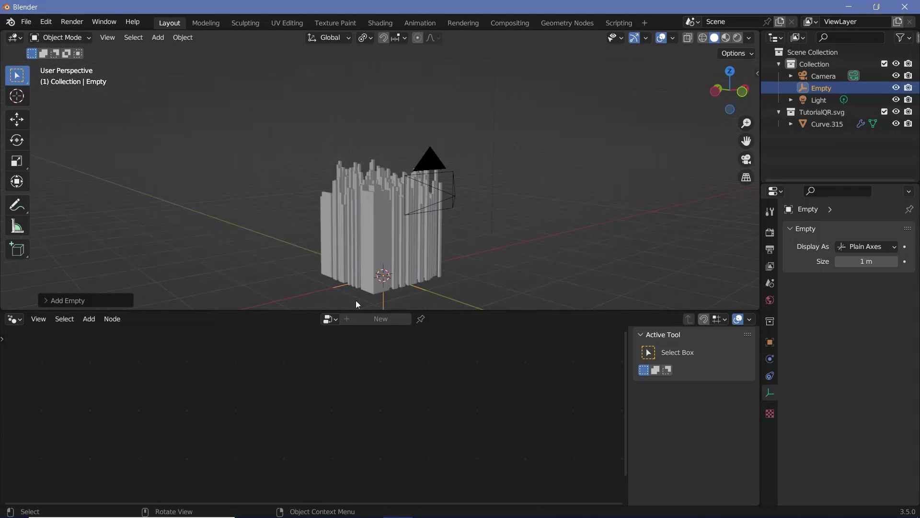
pyautogui.press('g')
pyautogui.press('z')
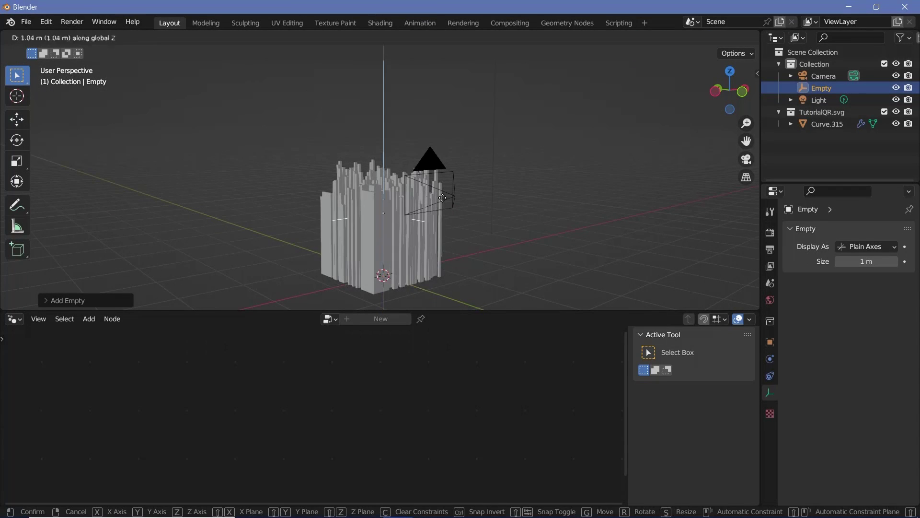
pyautogui.click(429, 175)
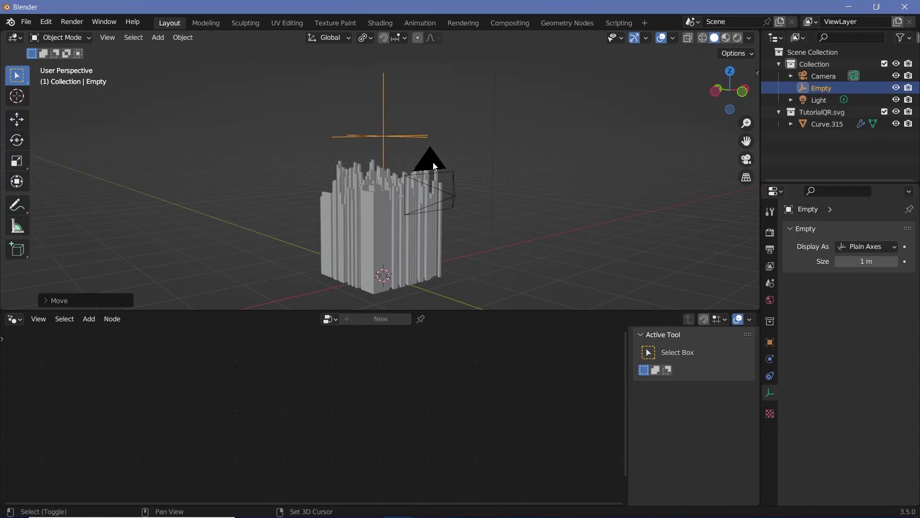
# Parent the camera to the empty above the columns
pyautogui.click(433, 162)
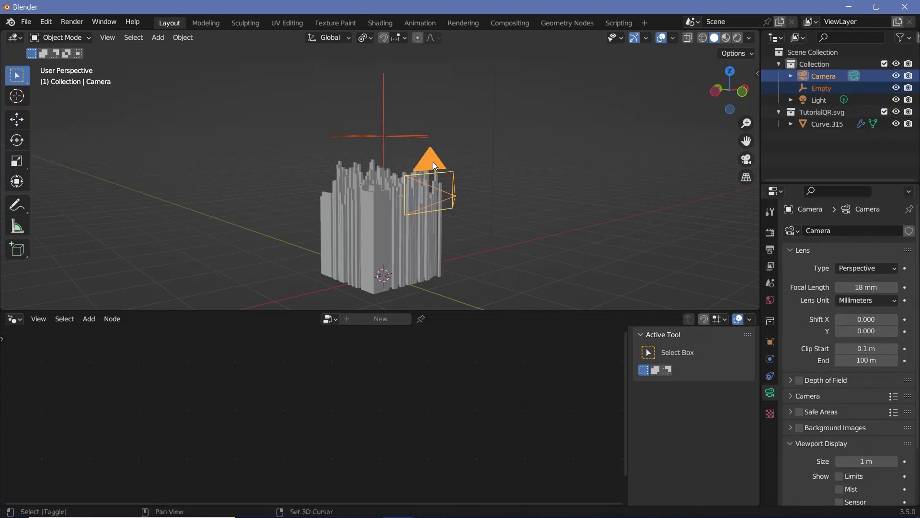
pyautogui.keyDown('shift'); pyautogui.click(386, 121); pyautogui.keyUp('shift')
pyautogui.hotkey('ctrl', 'p')
pyautogui.click(387, 122)
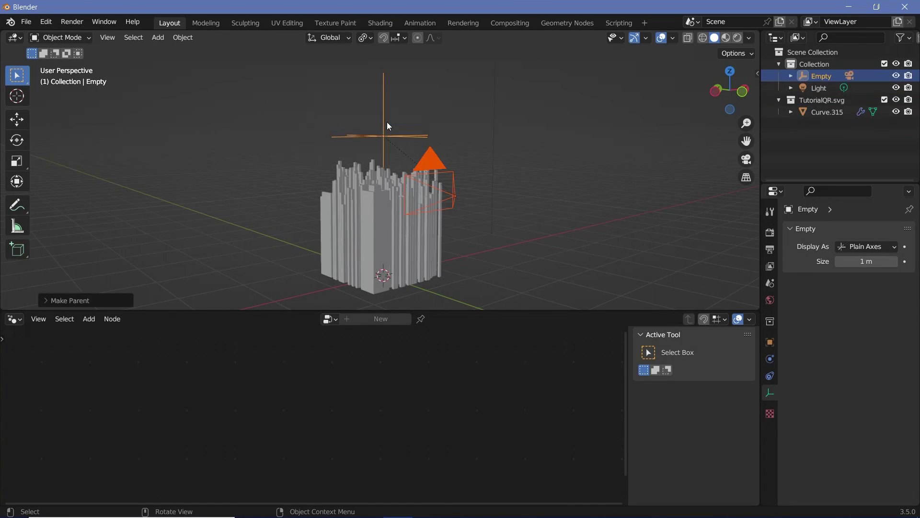
# Look through the camera and split the node editor area, turning the new lower area into a Timeline
pyautogui.press('KP_0')
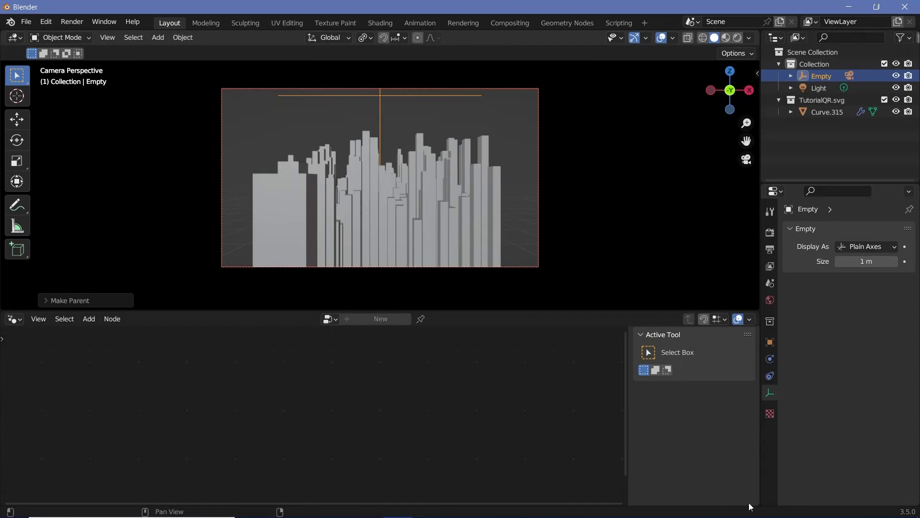
pyautogui.moveTo(748, 495); pyautogui.dragTo(1, 435)
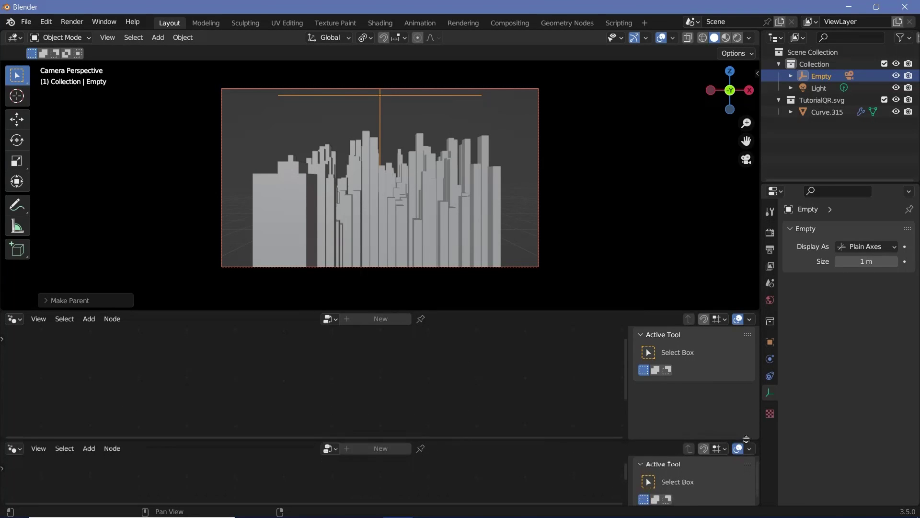
pyautogui.click(18, 449)
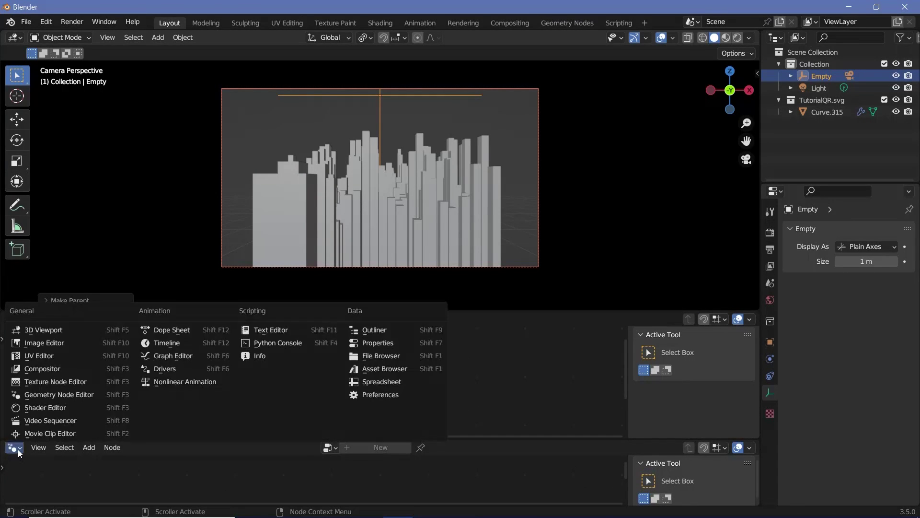
pyautogui.click(18, 449)
pyautogui.click(20, 450)
pyautogui.click(167, 343)
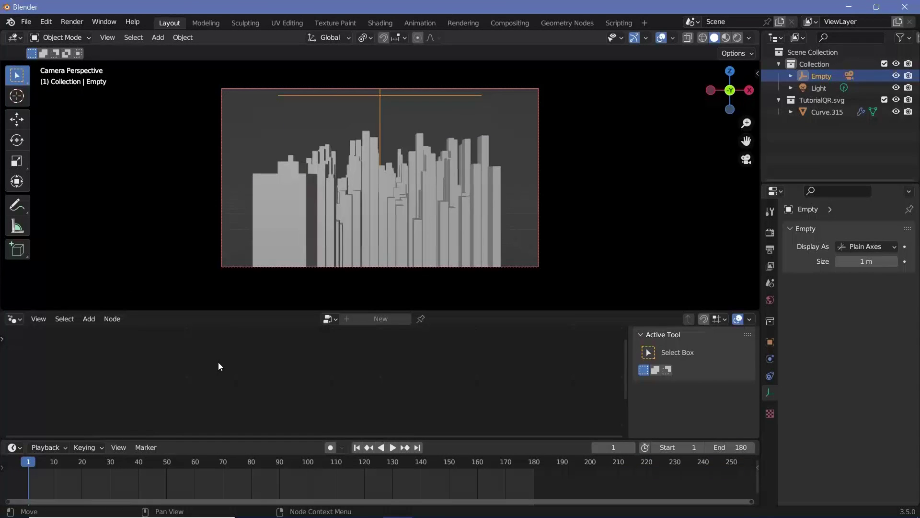
# Keyframe the empty at frame 1, and at frame 120 rotate it 270° about the global Z axis
pyautogui.press('i')
pyautogui.click(401, 130)
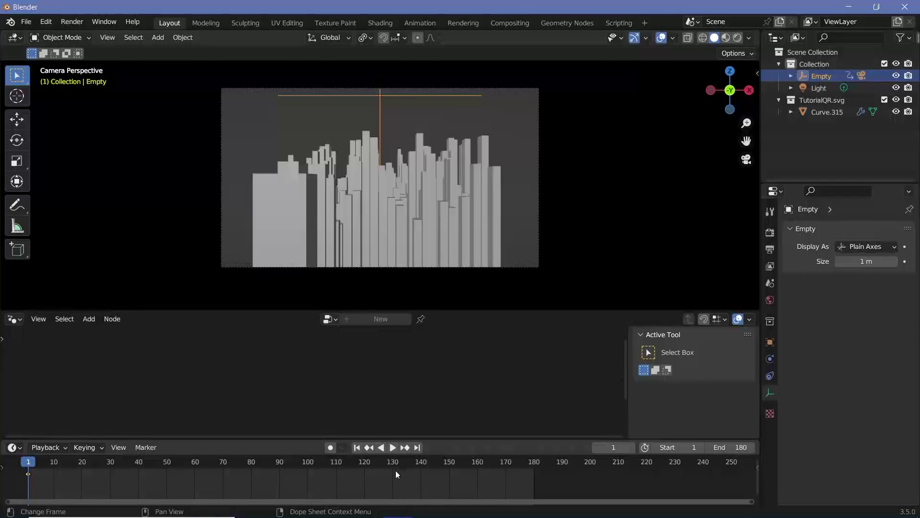
pyautogui.click(363, 461)
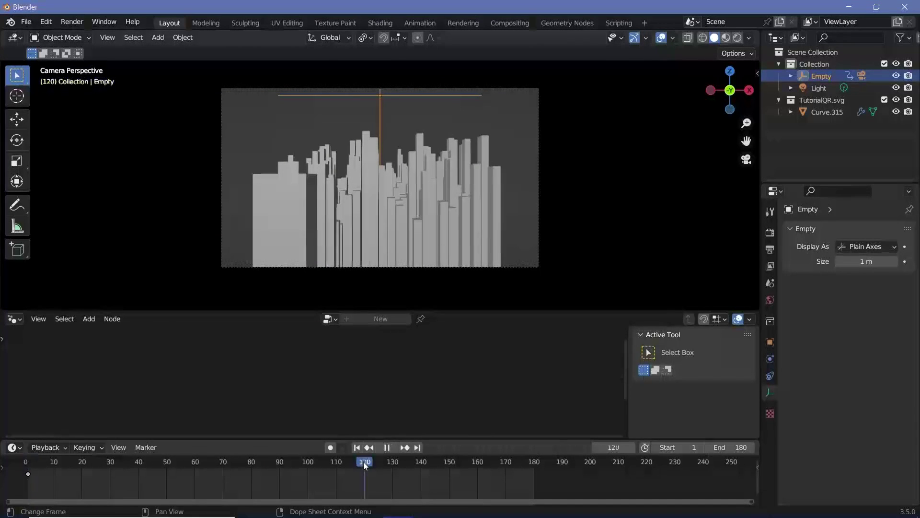
pyautogui.press('r')
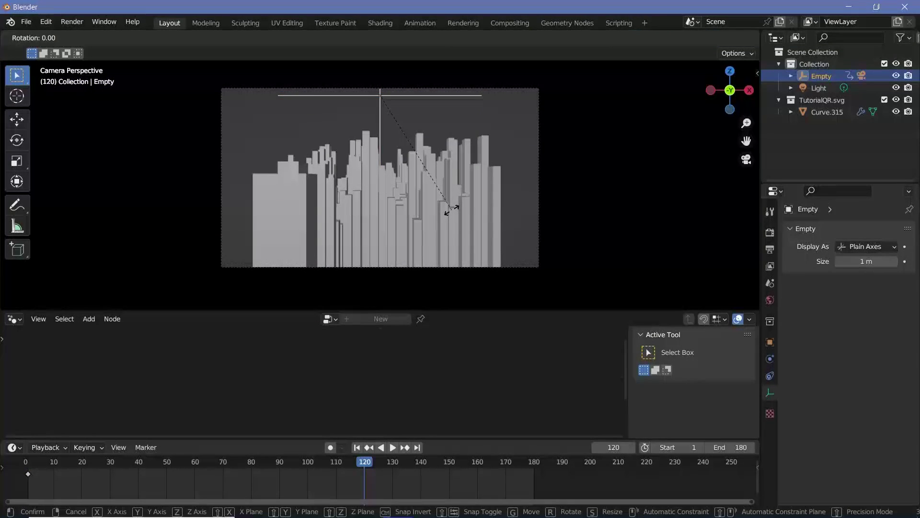
pyautogui.write('z')
pyautogui.write('270')
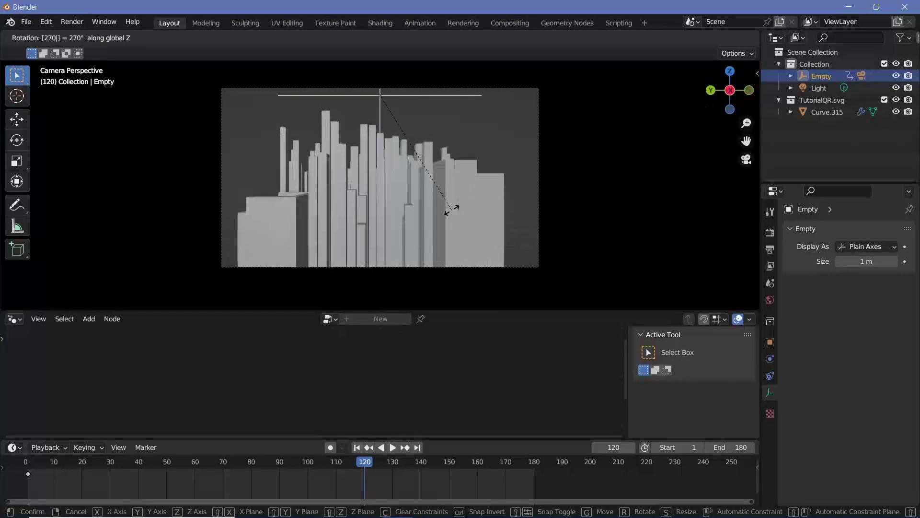
pyautogui.press('Return')
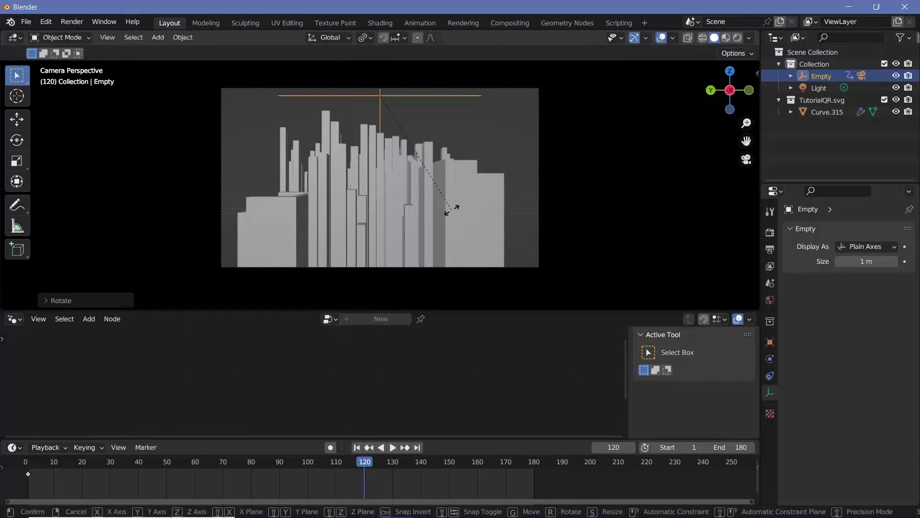
# Rotate the empty about global Y until the camera looks straight down, and shift it along X and Z to centre and enlarge the QR code
pyautogui.press('r')
pyautogui.press('y')
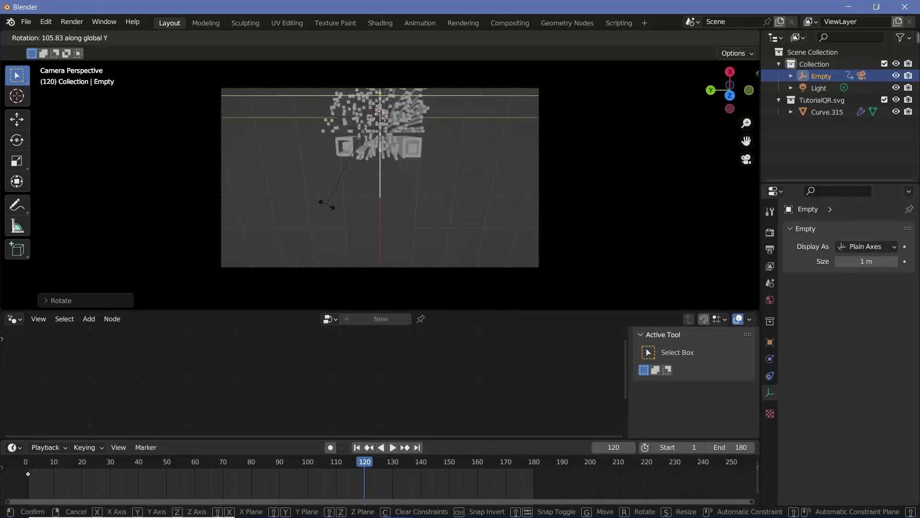
pyautogui.press('Escape')
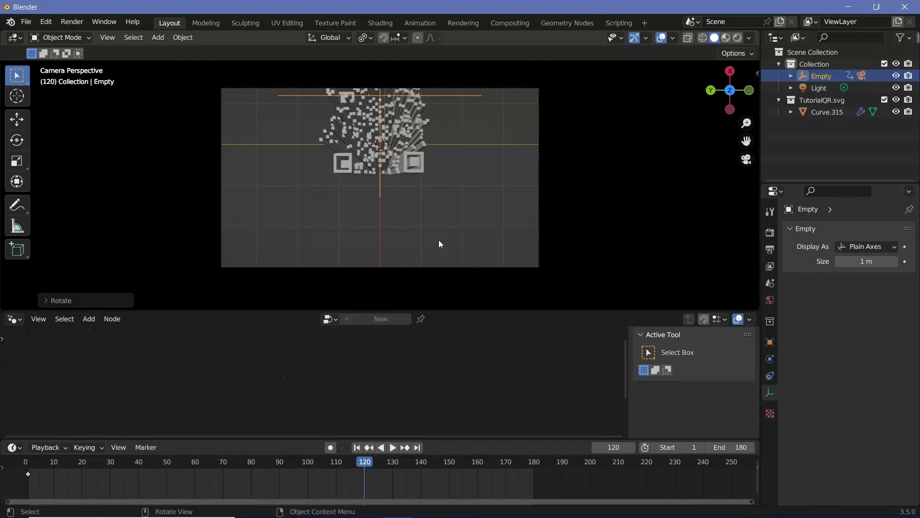
pyautogui.press('g')
pyautogui.press('x')
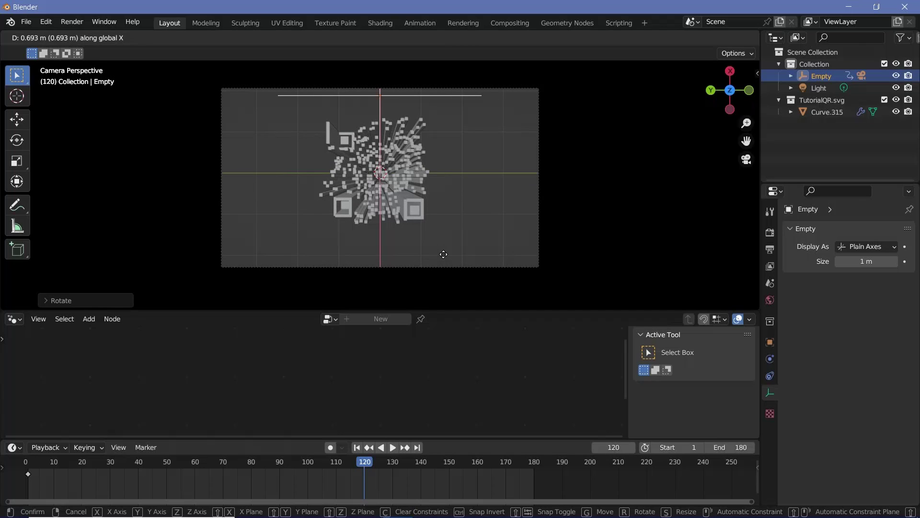
pyautogui.press('z')
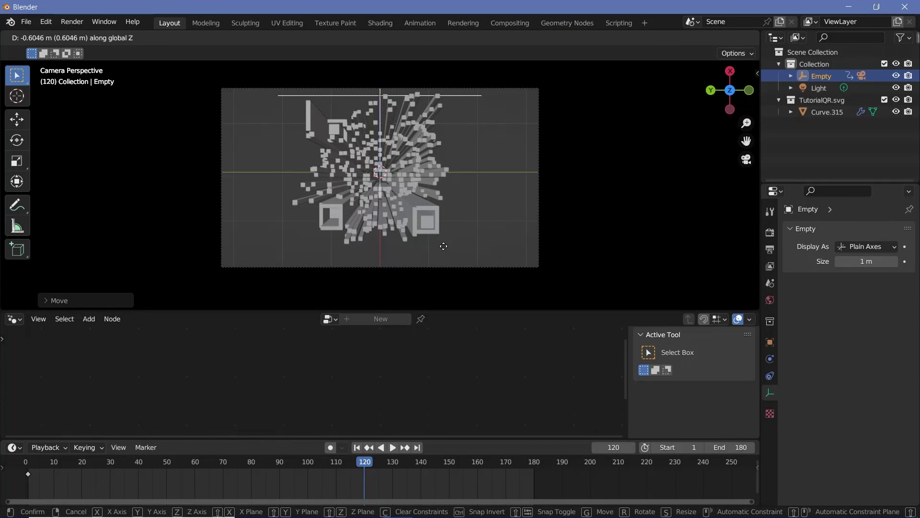
pyautogui.click(480, 195)
# Keyframe the empty's new pose at frame 120 and shift that keyframe to frame 150
pyautogui.press('i')
pyautogui.click(481, 197)
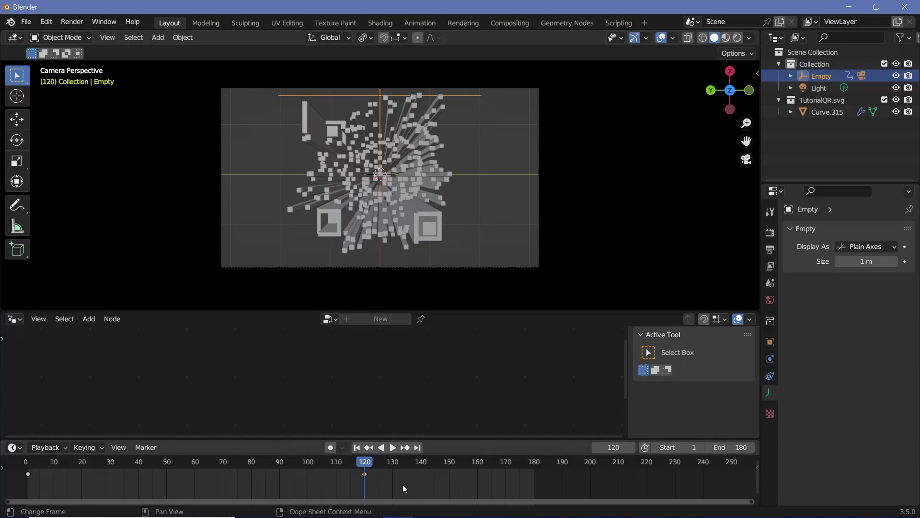
pyautogui.press('g')
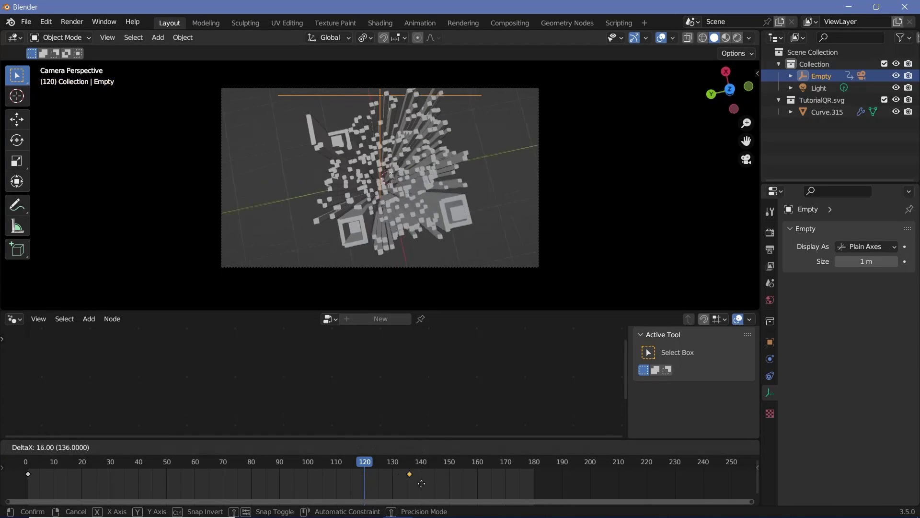
pyautogui.click(447, 487)
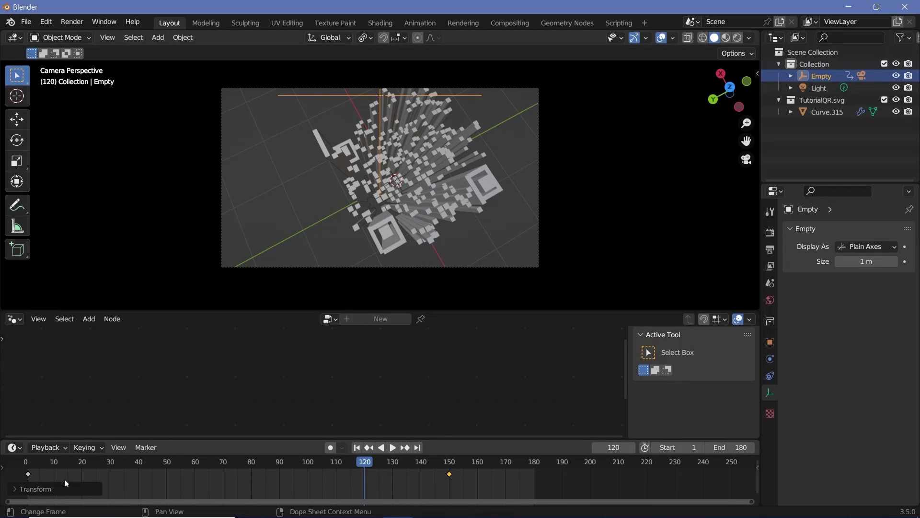
# Play the animation from frame 1 to check the camera's move around and above the columns
pyautogui.click(27, 461)
pyautogui.press('space')
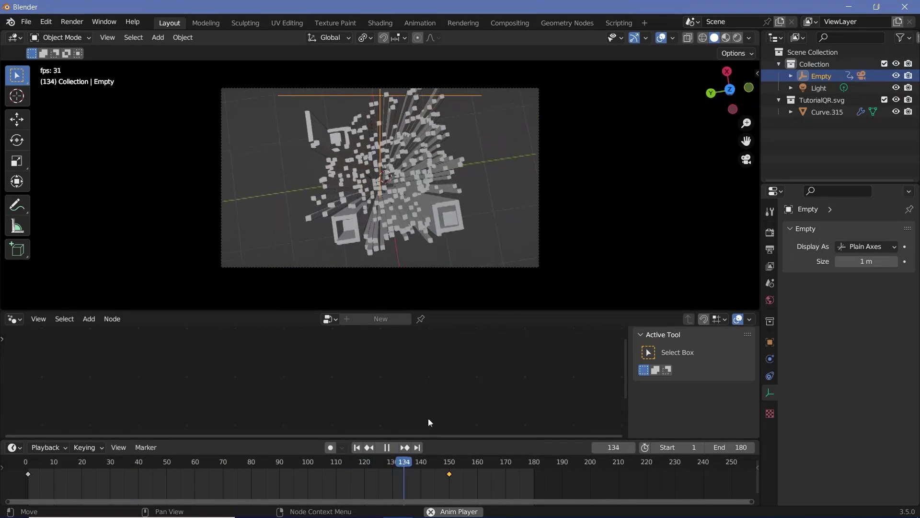
pyautogui.press('space')
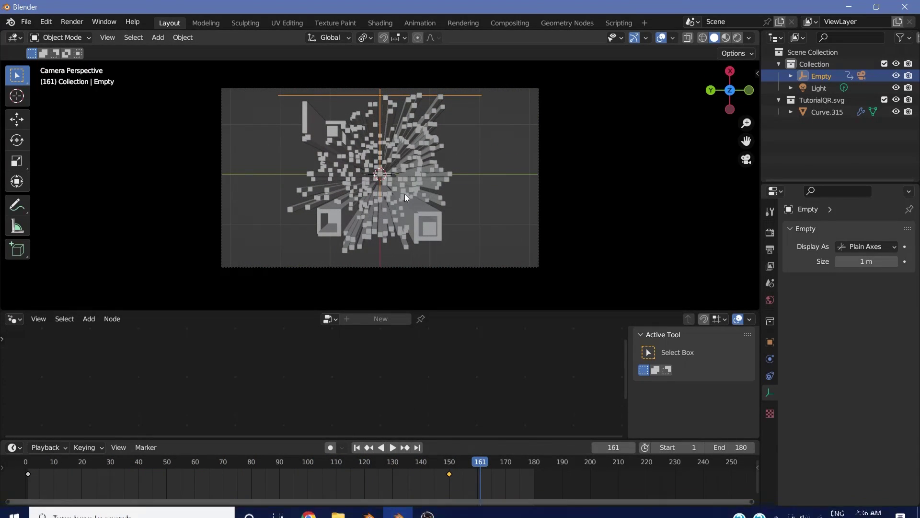
# Select the QR code mesh and keyframe its Multiply node's existing multiplier at frame 120
pyautogui.click(390, 242)
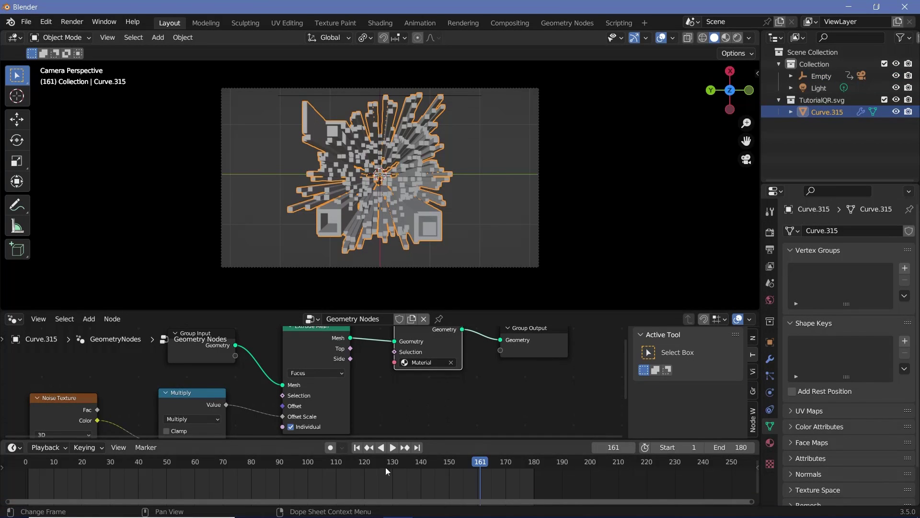
pyautogui.moveTo(495, 462); pyautogui.dragTo(472, 464)
pyautogui.moveTo(235, 432); pyautogui.dragTo(276, 385, button='middle')
pyautogui.scroll(-1, 276, 385)
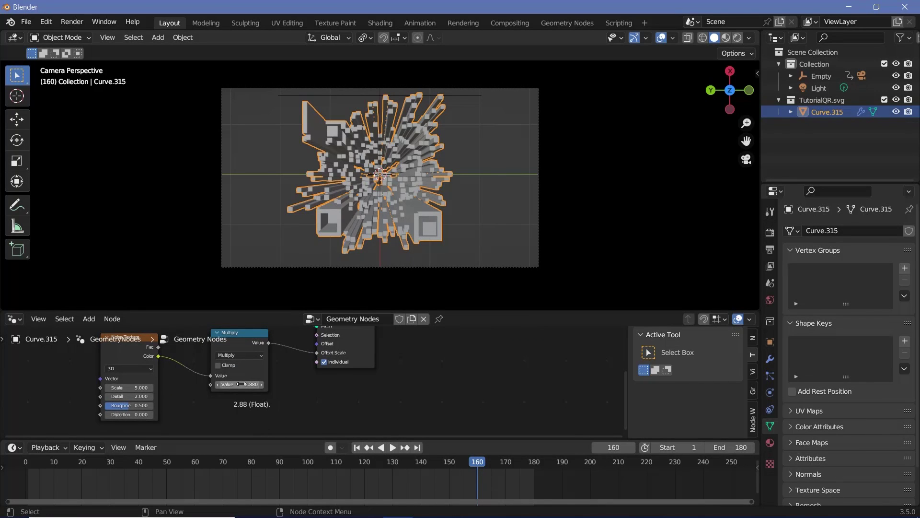
pyautogui.moveTo(396, 465); pyautogui.dragTo(361, 462)
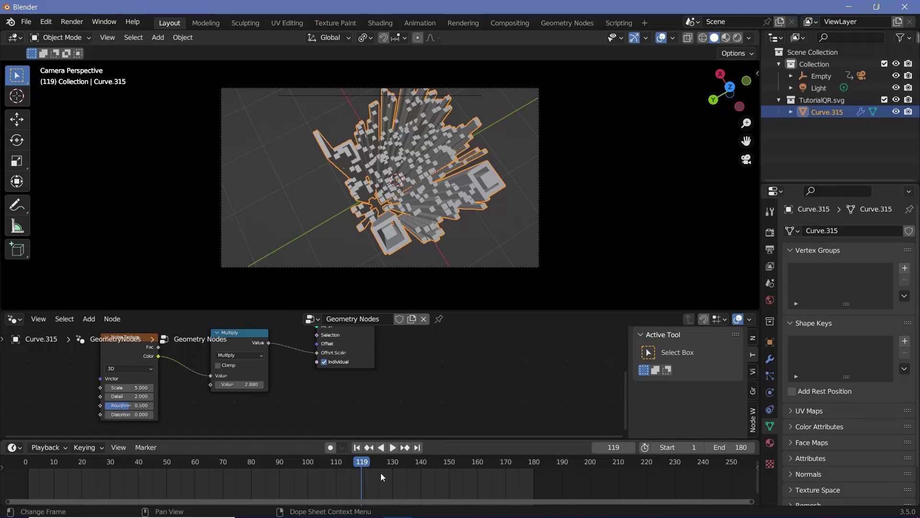
pyautogui.press('Right')
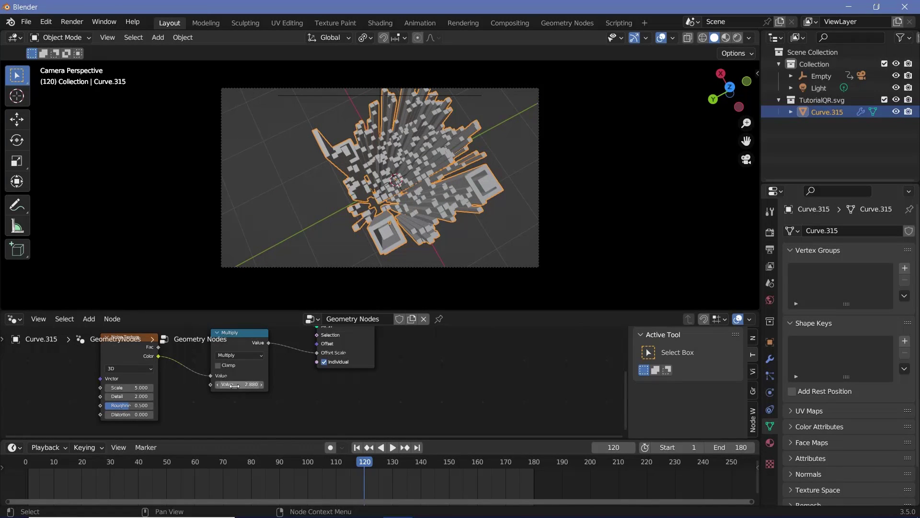
# At frame 160, set the Multiply node's multiplier to 0 and keyframe it
pyautogui.click(478, 467)
pyautogui.click(243, 387)
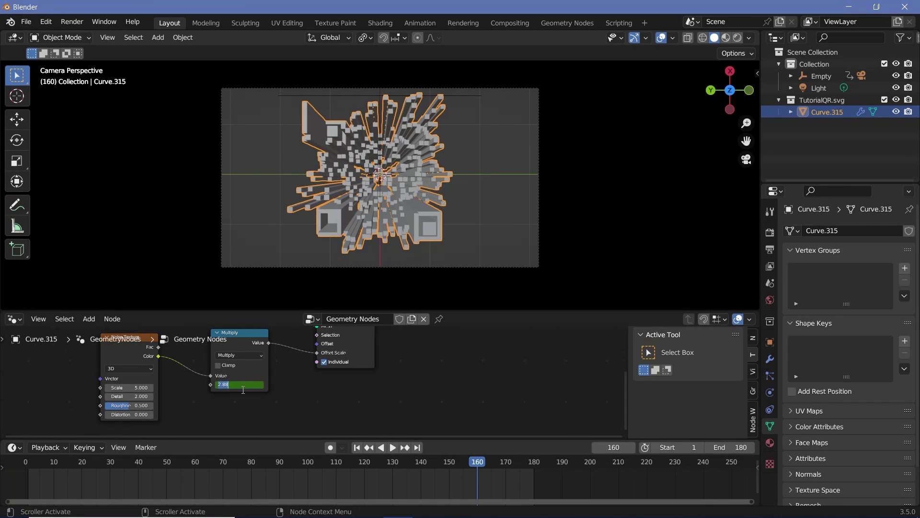
pyautogui.press('Return')
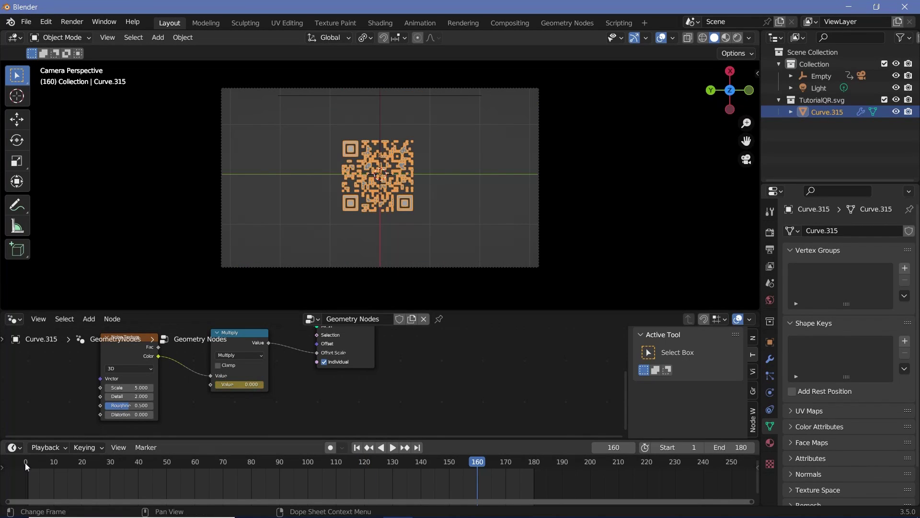
# Play the animation from frame 1 to check how the column heights change
pyautogui.click(27, 462)
pyautogui.press('space')
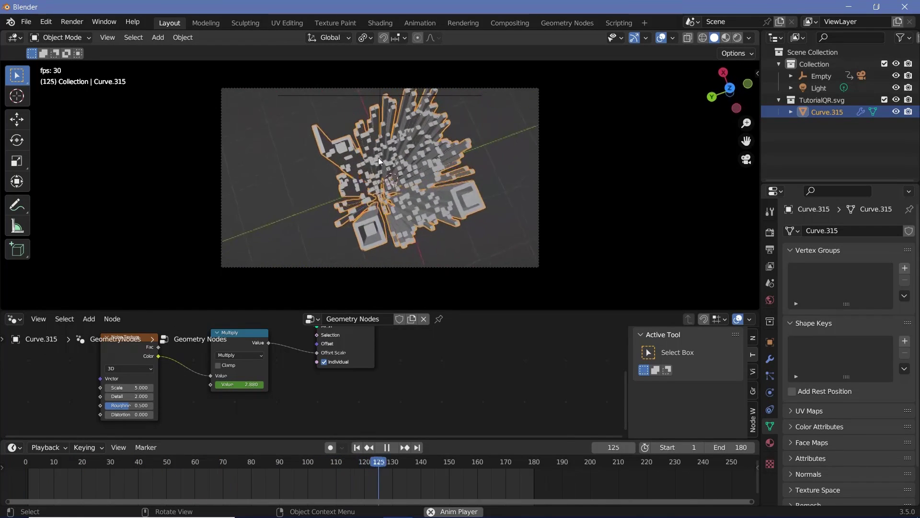
pyautogui.press('space')
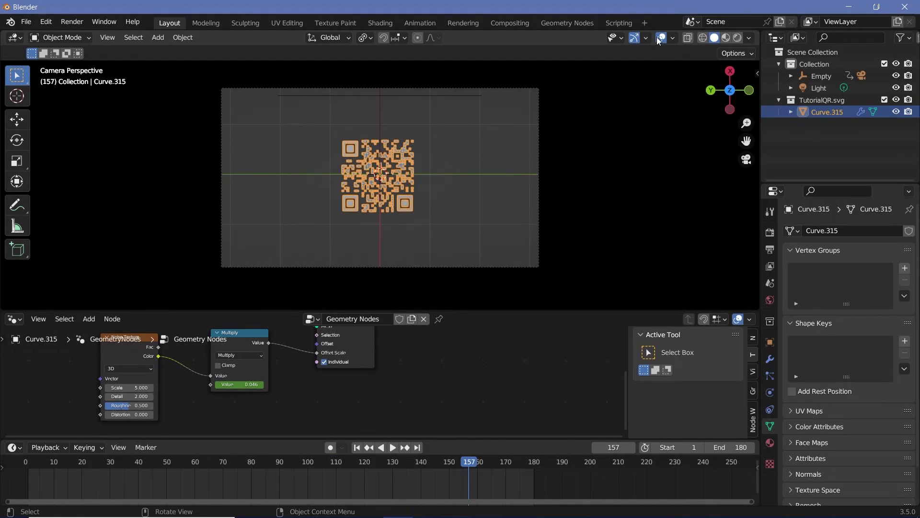
# Hide the viewport overlays and replay the animation to check the flattened QR code in the camera frame
pyautogui.click(660, 39)
pyautogui.scroll(1, 375, 242)
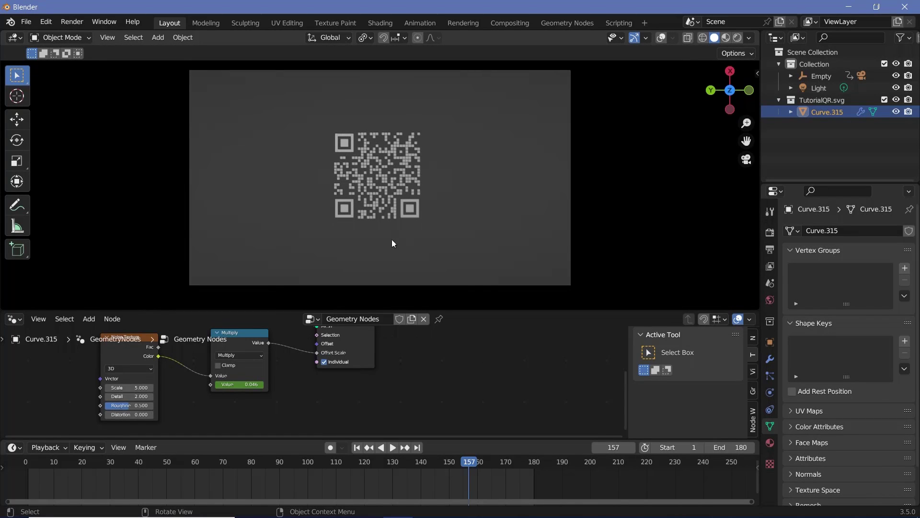
pyautogui.press('space')
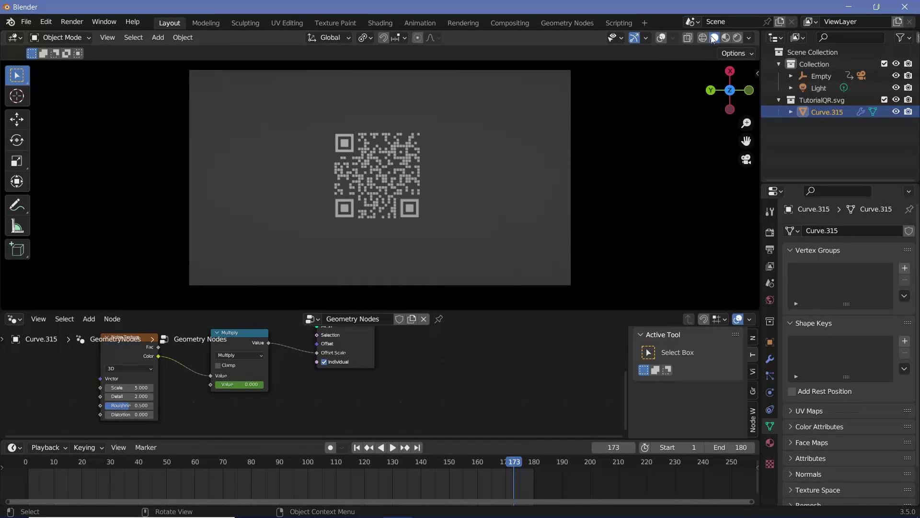
# Switch the viewport to rendered shading and set the world background colour to white
pyautogui.click(737, 38)
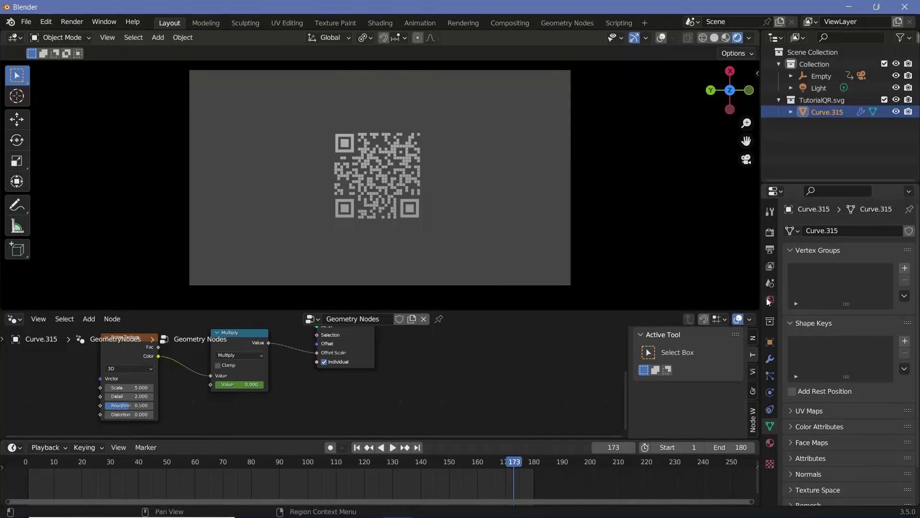
pyautogui.click(769, 299)
pyautogui.click(865, 311)
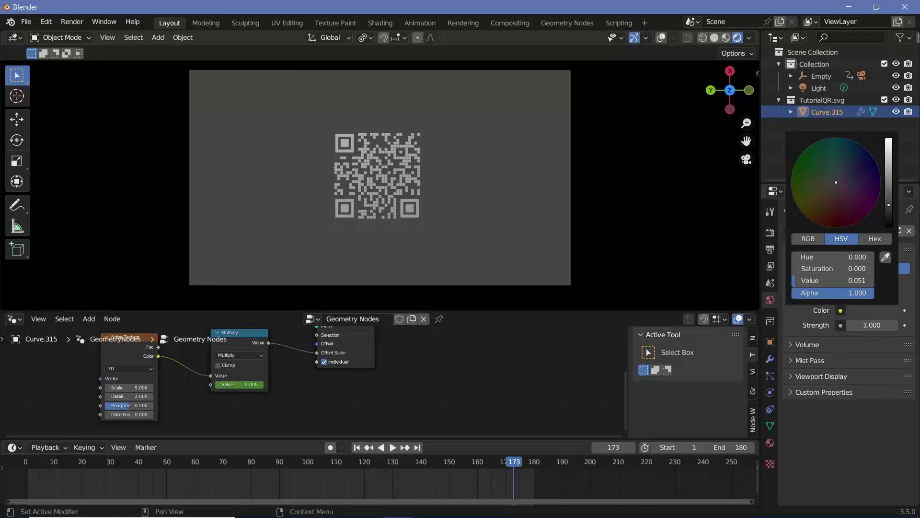
pyautogui.moveTo(889, 205); pyautogui.dragTo(888, 139)
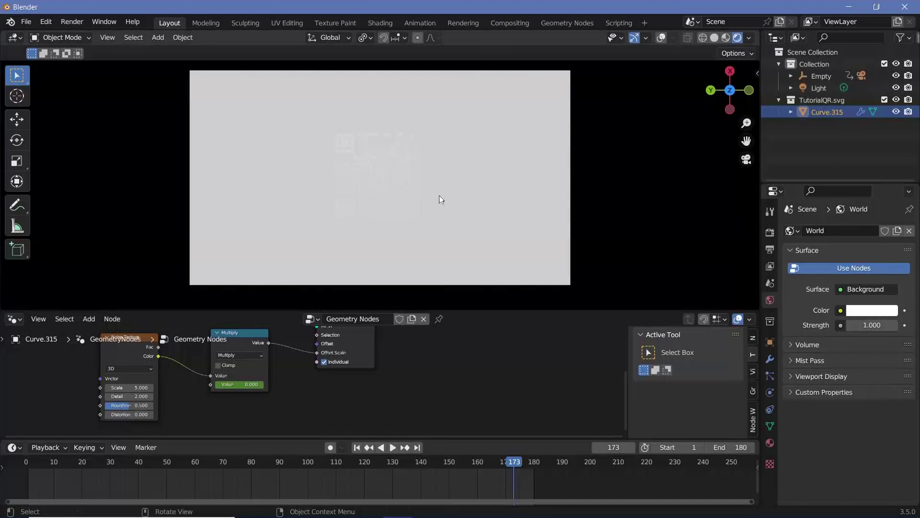
# Go to frame 7 and delete the light from the scene
pyautogui.click(46, 461)
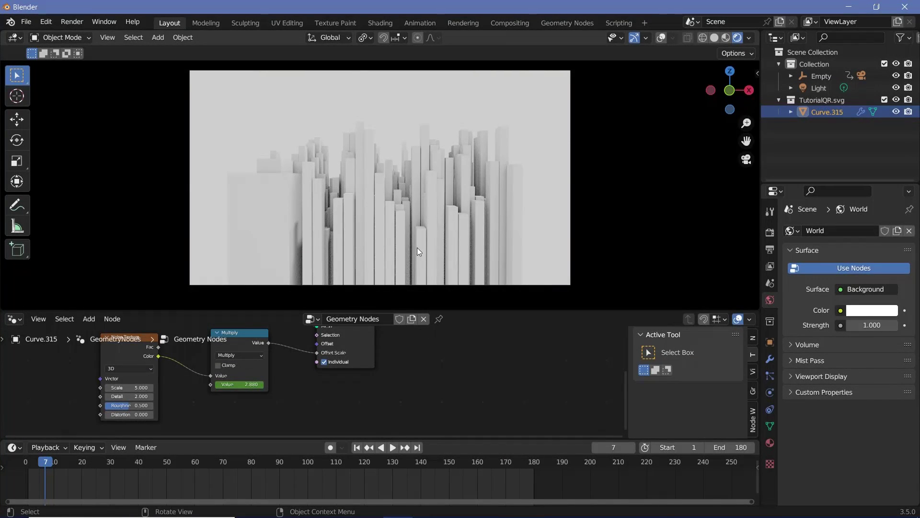
pyautogui.click(815, 88)
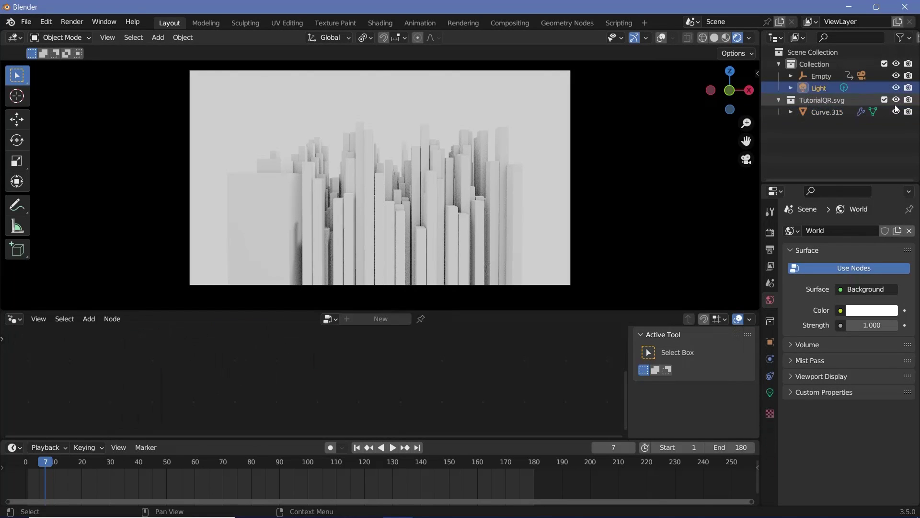
pyautogui.press('x')
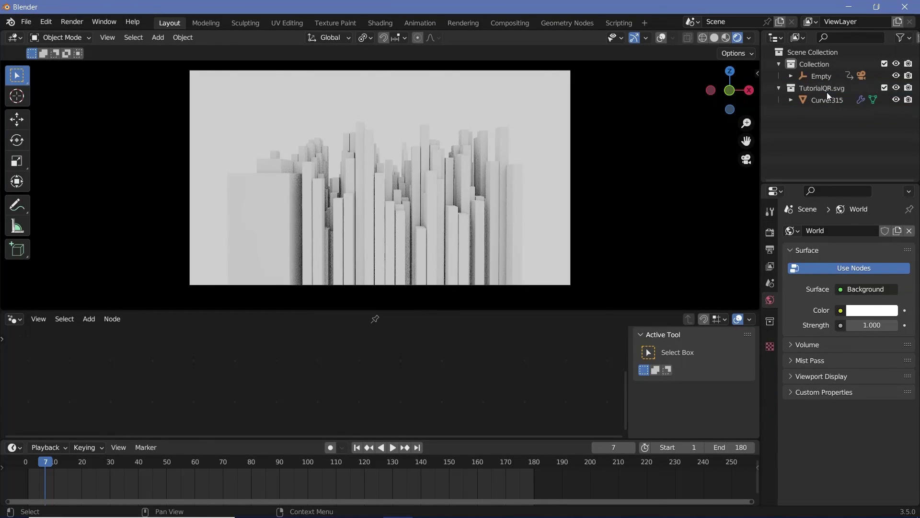
pyautogui.scroll(1, 381, 223)
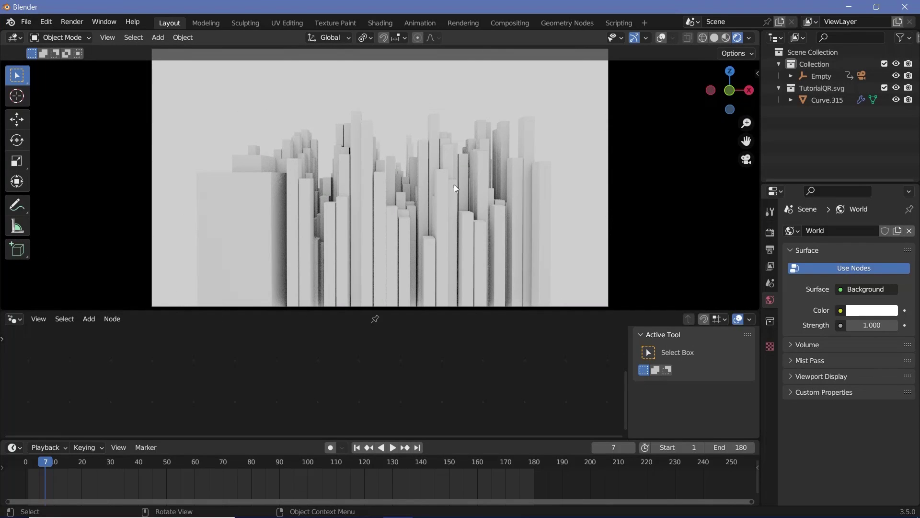
# Play the animation to check how the columns look against the white world background
pyautogui.press('space')
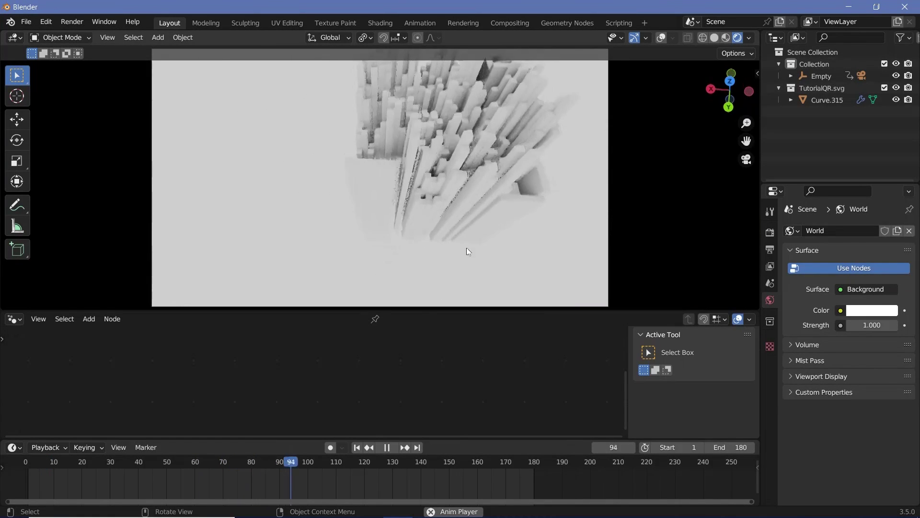
pyautogui.press('space')
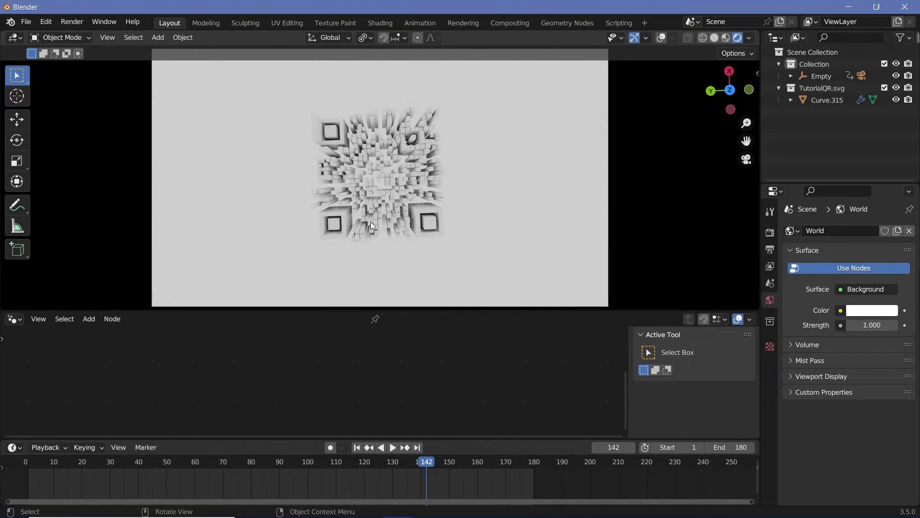
# Leave the camera view, add an ico sphere and scale it up about 6.6 times so it encloses the columns
pyautogui.press('KP_0')
pyautogui.hotkey('shift', 'a')
pyautogui.moveTo(422, 263)
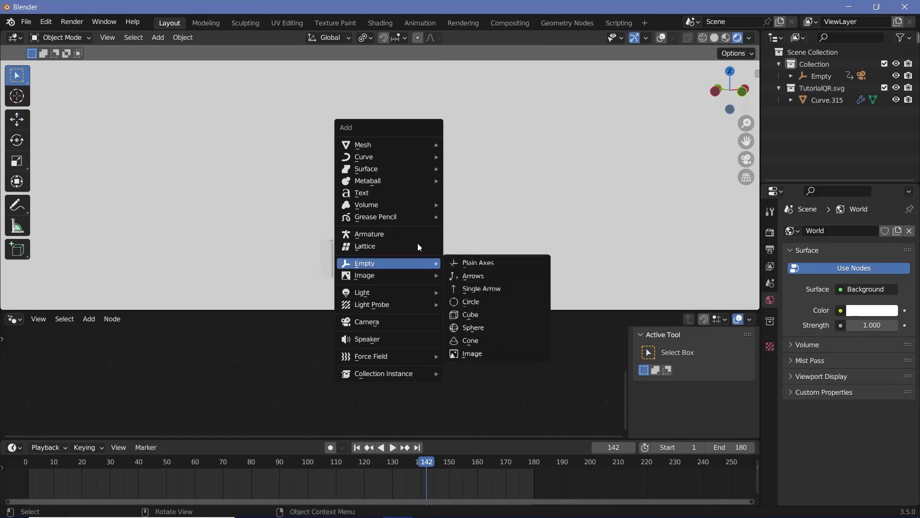
pyautogui.moveTo(422, 144)
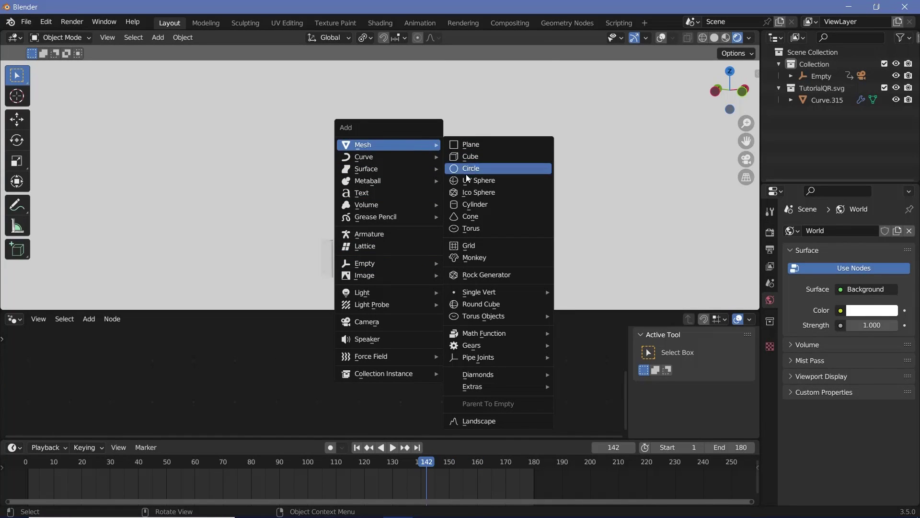
pyautogui.click(470, 192)
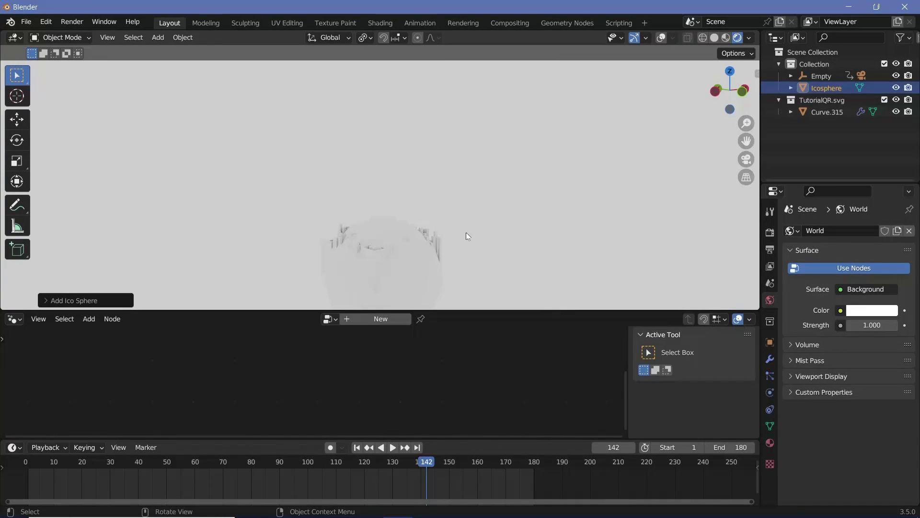
pyautogui.press('a')
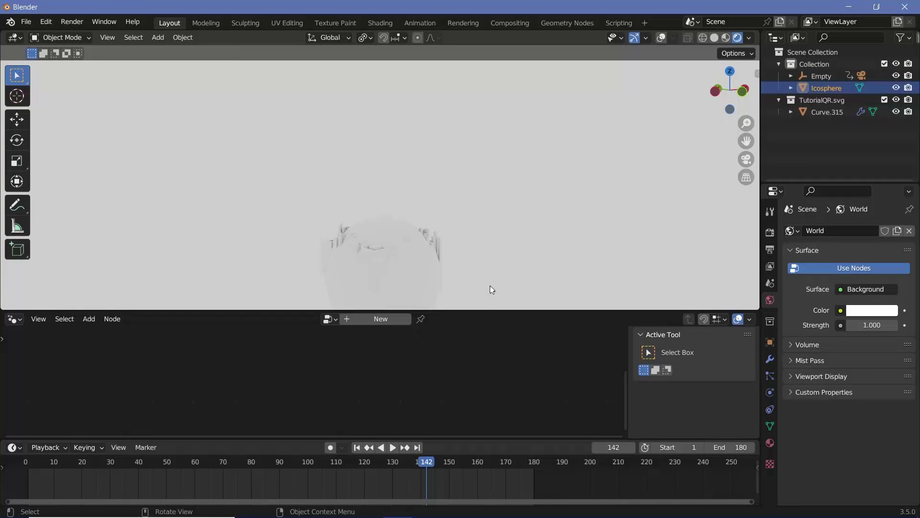
pyautogui.press('s')
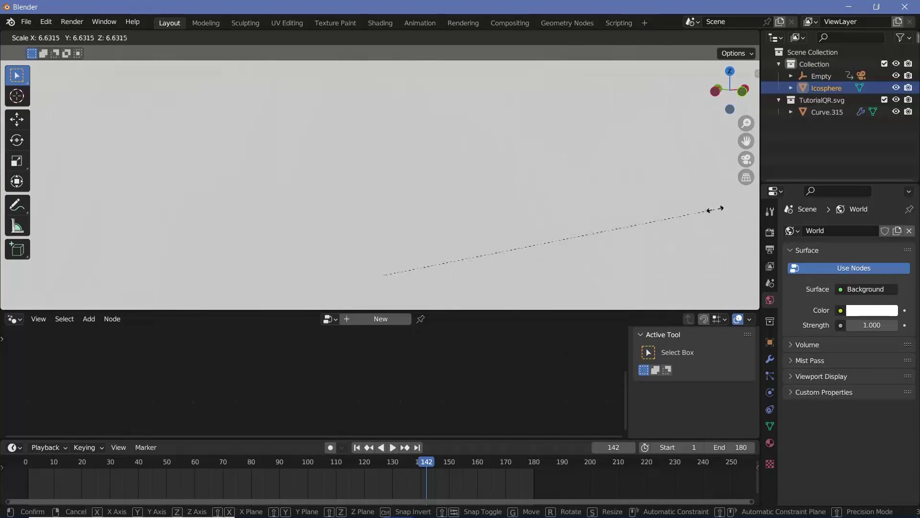
pyautogui.click(709, 202)
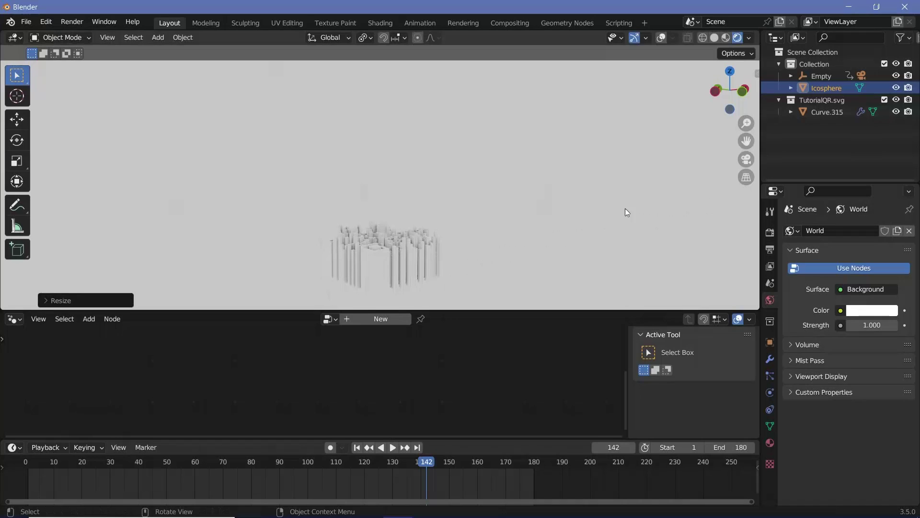
# Give the icosphere a new material with a black base colour
pyautogui.click(771, 443)
pyautogui.click(848, 283)
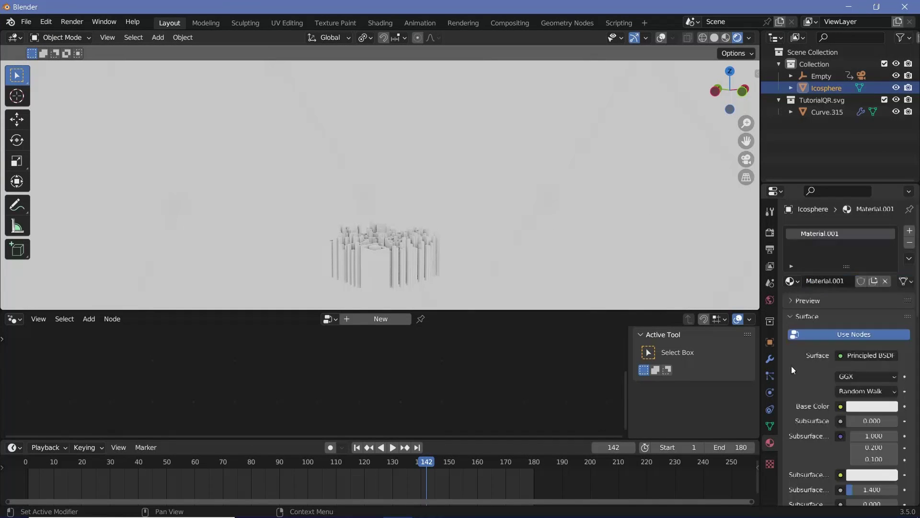
pyautogui.click(864, 407)
pyautogui.moveTo(888, 280); pyautogui.dragTo(889, 328)
pyautogui.scroll(-3, 807, 450)
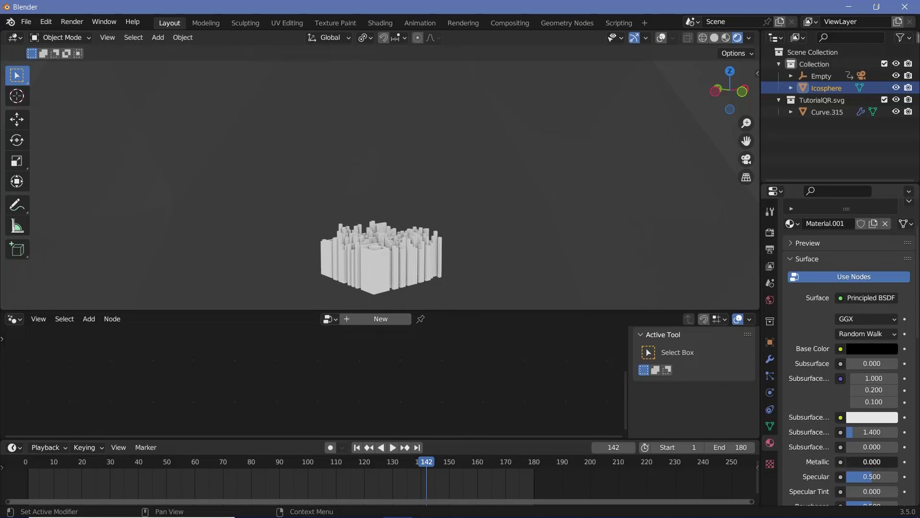
# Set the Metallic, Specular and Roughness of the icosphere's material to 1.000
pyautogui.moveTo(877, 463); pyautogui.dragTo(900, 464)
pyautogui.scroll(-3, 903, 464)
pyautogui.moveTo(872, 431); pyautogui.dragTo(867, 433)
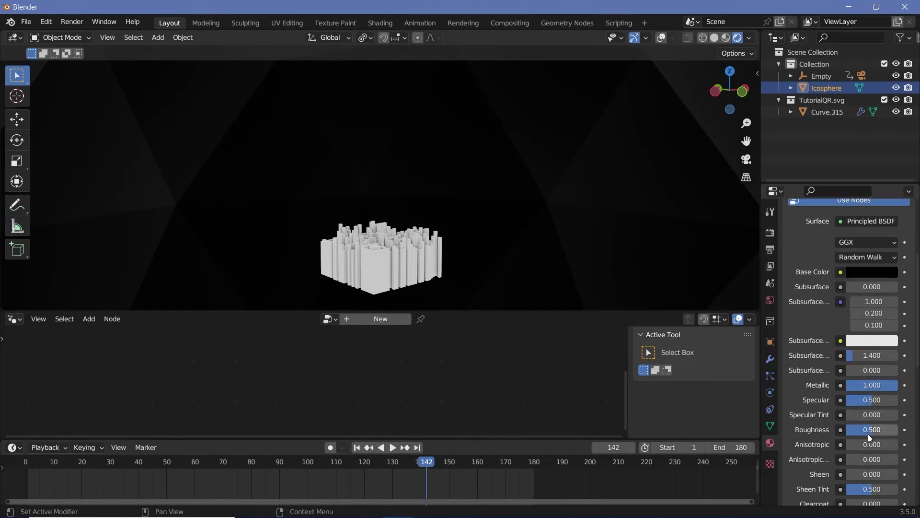
# Play the animation from the first frame through the camera to check the QR code against the black backdrop
pyautogui.moveTo(373, 185); pyautogui.dragTo(389, 211, button='middle')
pyautogui.press('KP_0')
pyautogui.hotkey('shift', 'Left')
pyautogui.press('space')
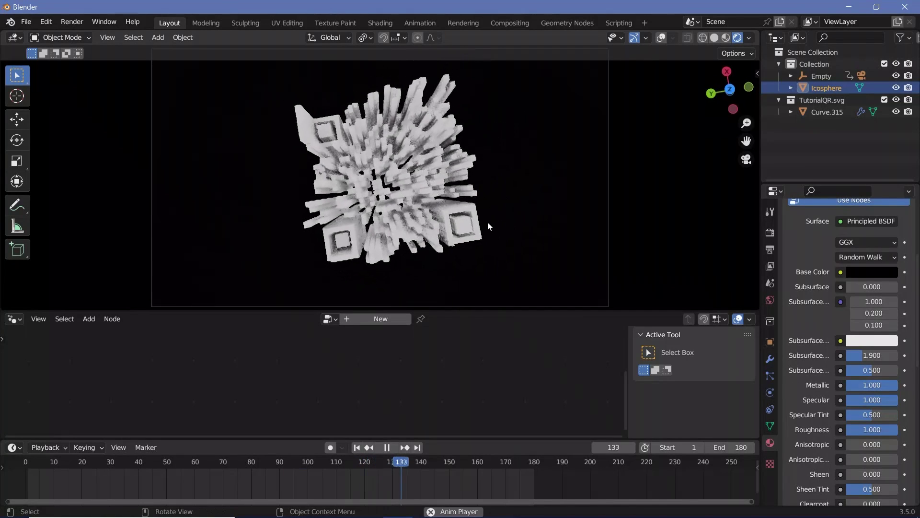
pyautogui.press('space')
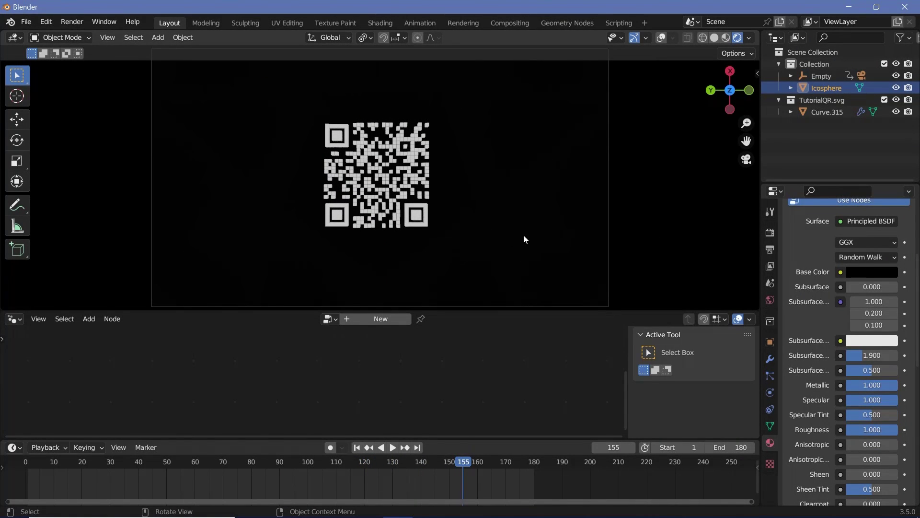
# Add a Subdivision modifier with viewport and render levels of 5 to the icosphere and shade it smooth
pyautogui.hotkey('ctrl', '5')
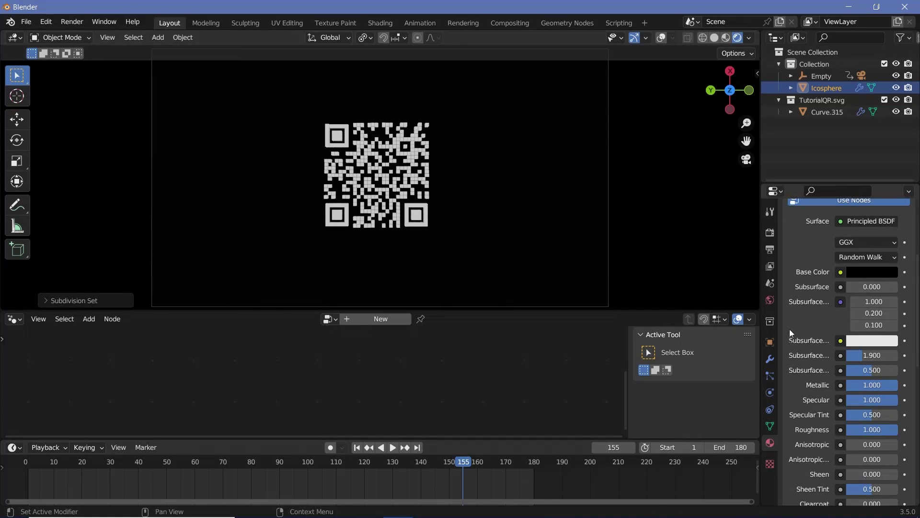
pyautogui.click(770, 360)
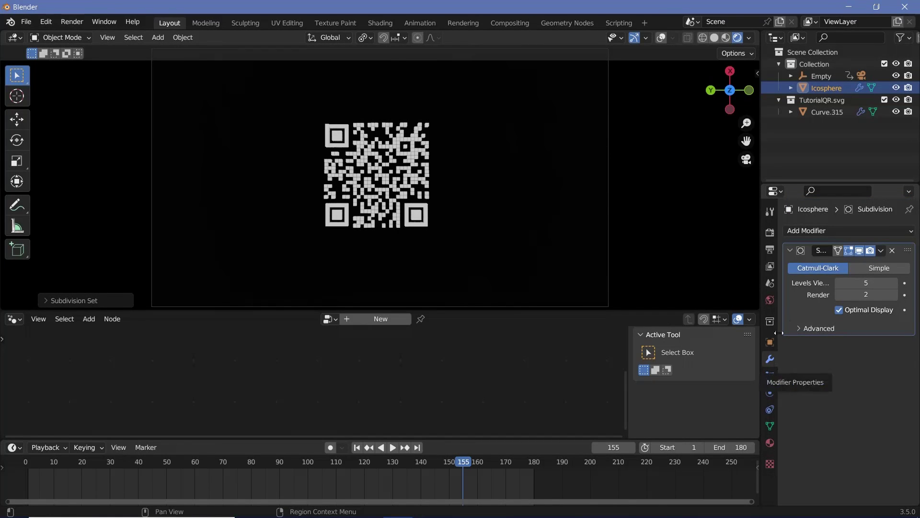
pyautogui.click(863, 297)
pyautogui.write('5')
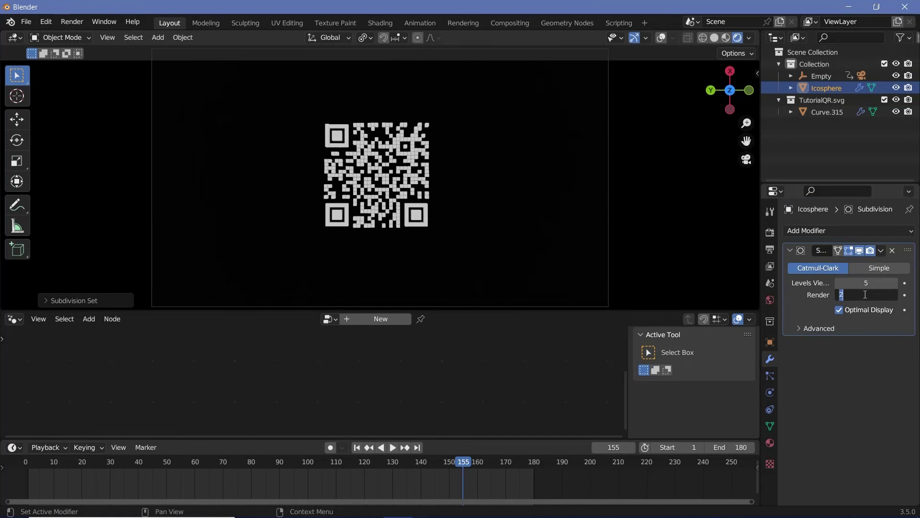
pyautogui.press('Return')
pyautogui.click(182, 38)
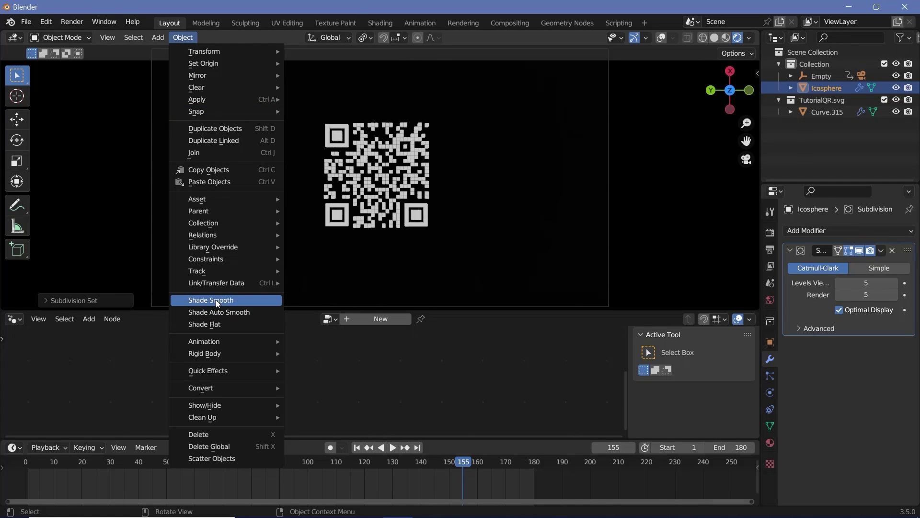
pyautogui.click(216, 355)
# Replay the animation to check the smoothed backdrop behind the QR code
pyautogui.press('space')
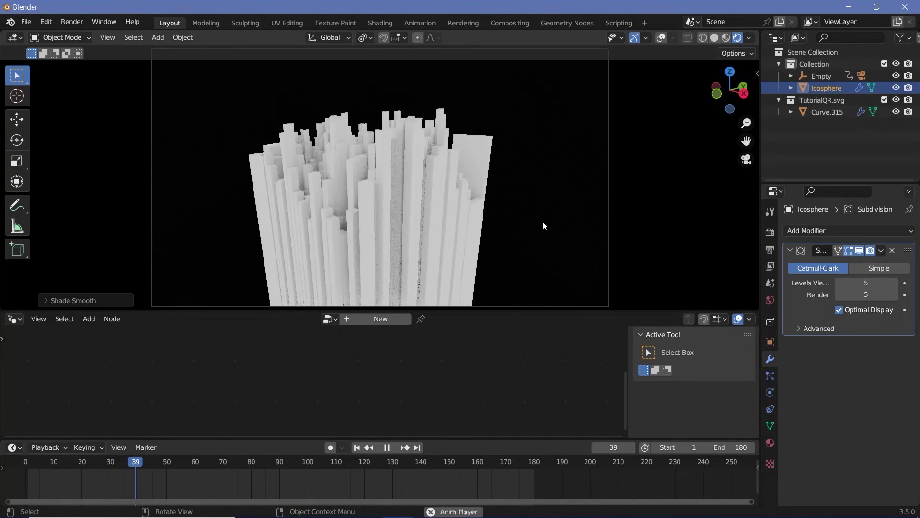
pyautogui.press('space')
pyautogui.press('space')
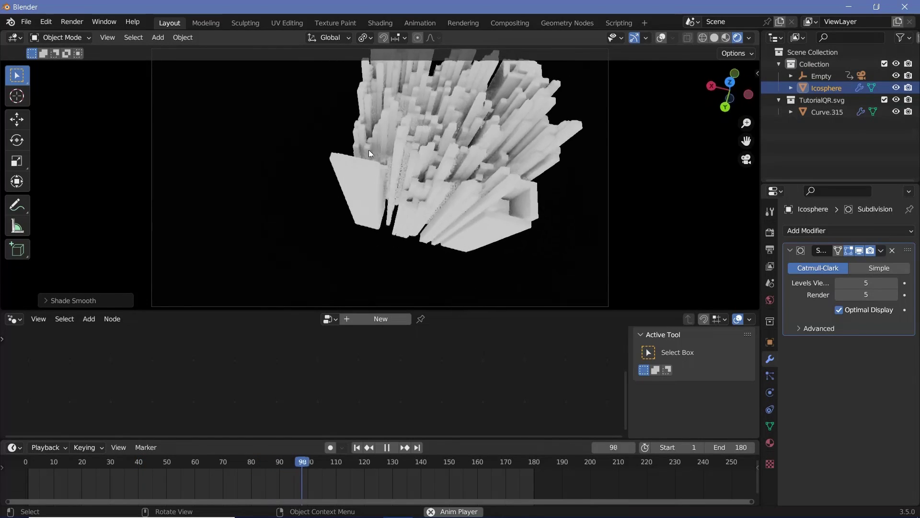
pyautogui.press('space')
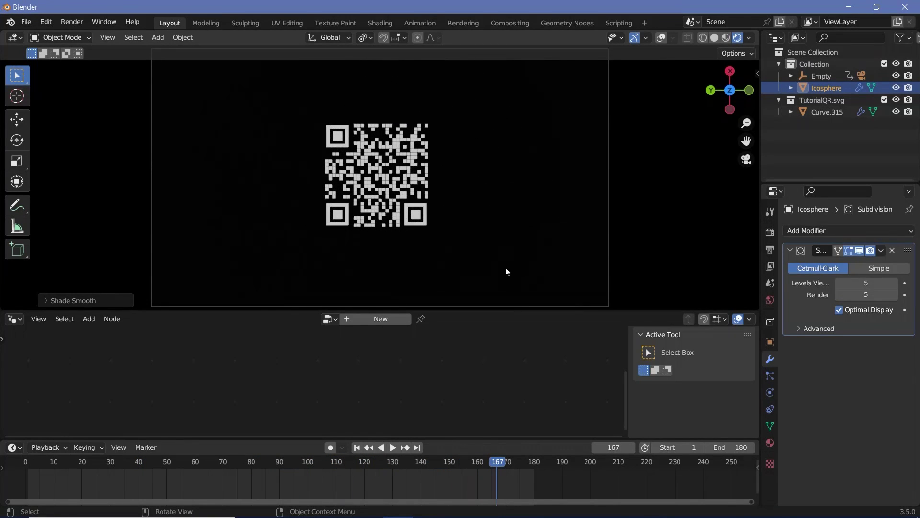
# Assign the existing material named Material to the QR code mesh and set its Metallic to 1.000
pyautogui.click(770, 443)
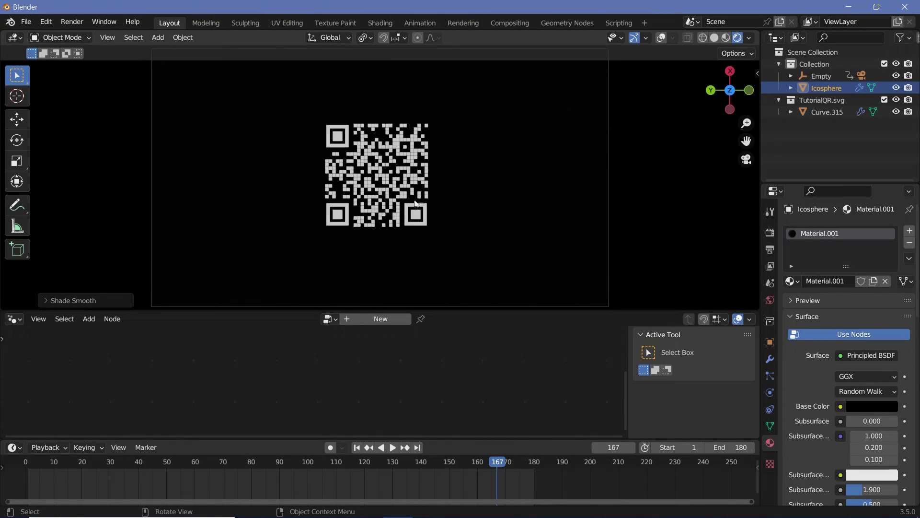
pyautogui.click(414, 217)
pyautogui.click(792, 281)
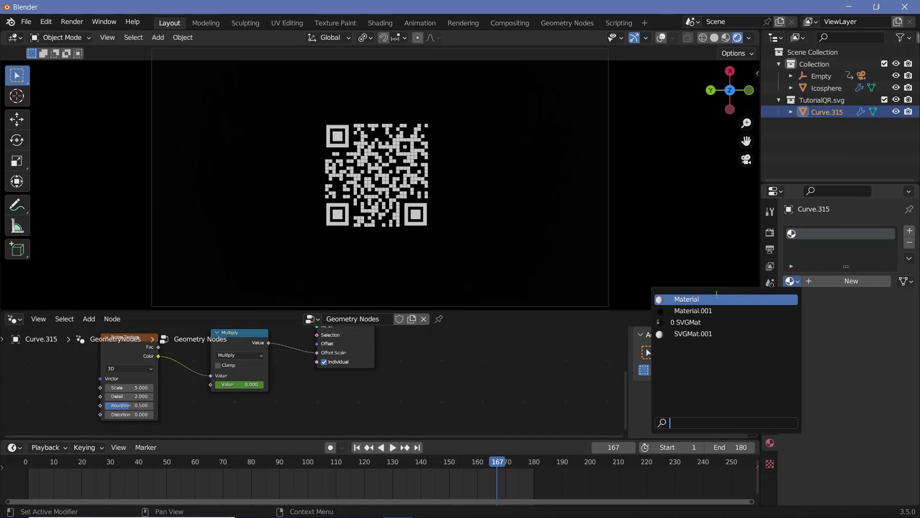
pyautogui.click(692, 298)
pyautogui.moveTo(496, 340); pyautogui.dragTo(419, 364, button='middle')
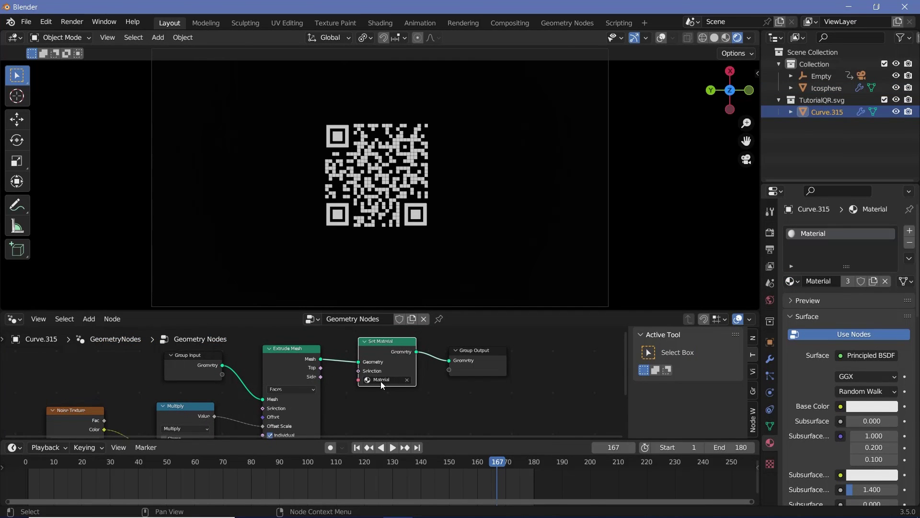
pyautogui.scroll(-6, 805, 379)
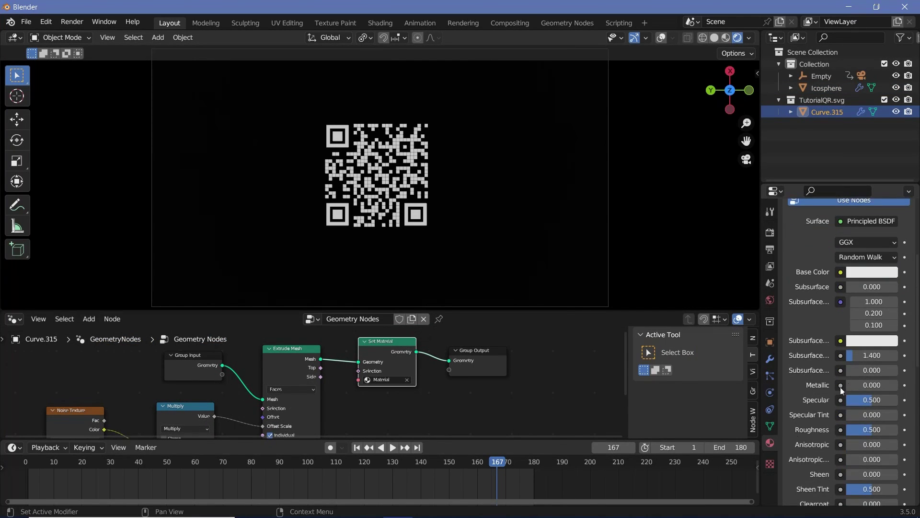
pyautogui.moveTo(855, 385); pyautogui.dragTo(898, 385)
# Replay the animation to check the metallic columns and the final flattened QR code in the camera frame
pyautogui.press('space')
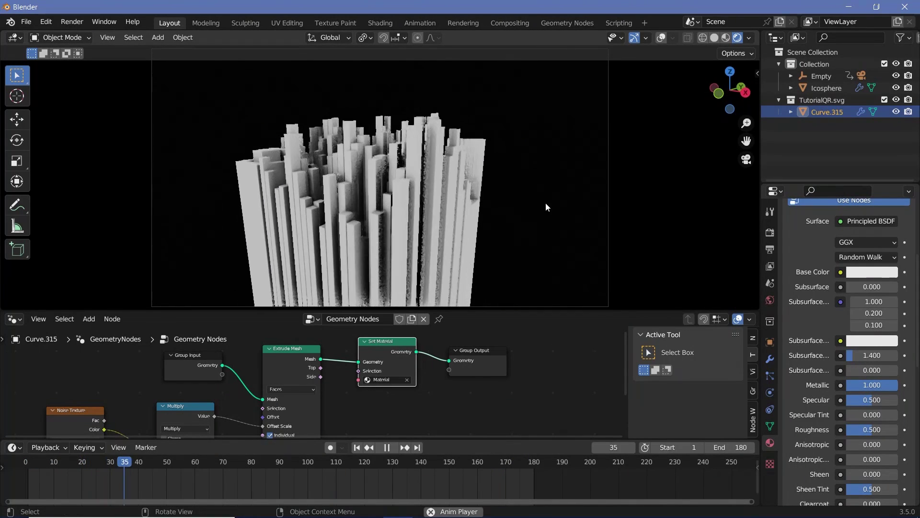
pyautogui.press('space')
pyautogui.press('space')
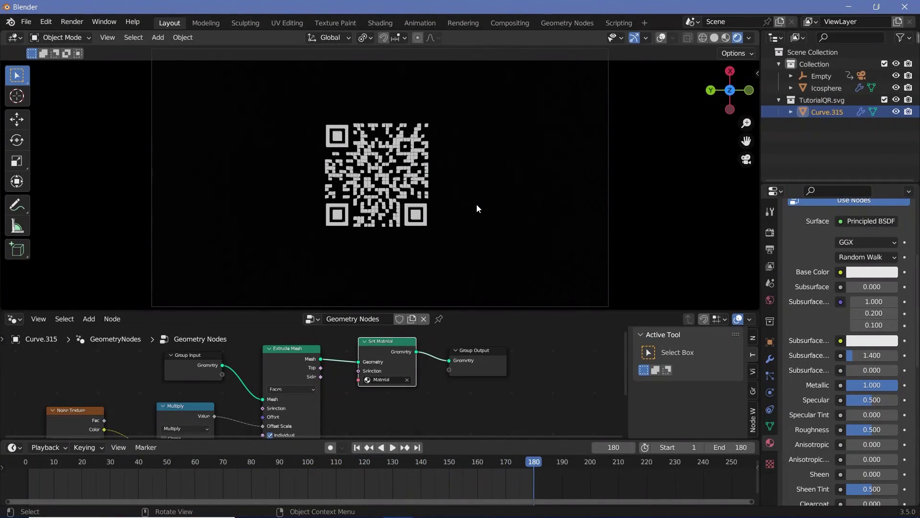
pyautogui.scroll(-3, 476, 204)
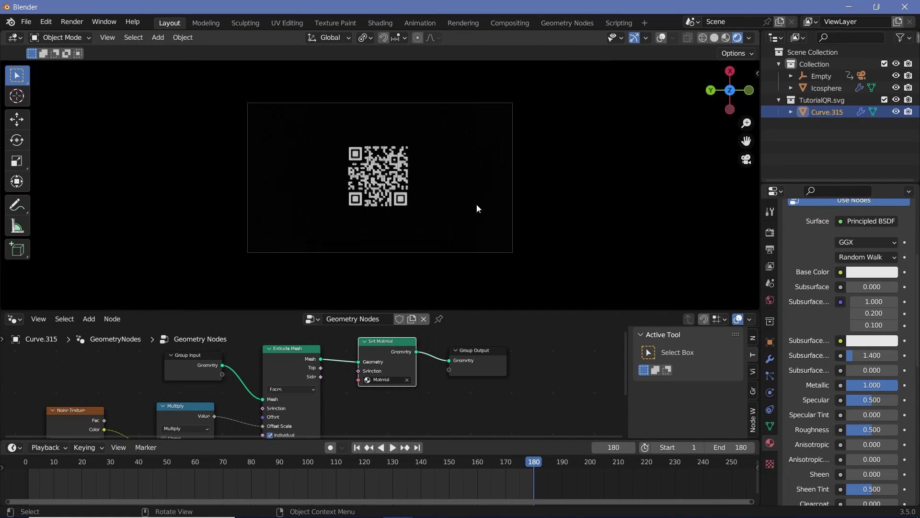
pyautogui.scroll(2, 476, 204)
pyautogui.press('space')
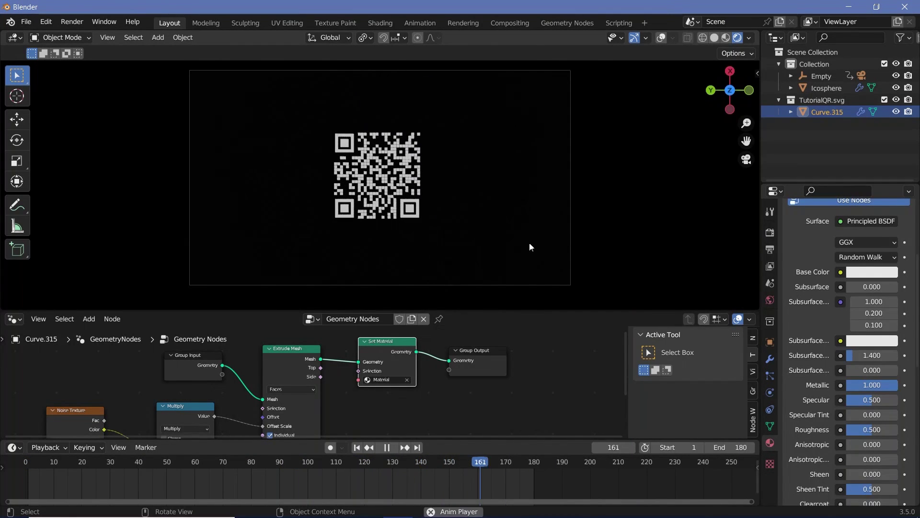
# Render the full animation of the scene
pyautogui.click(74, 25)
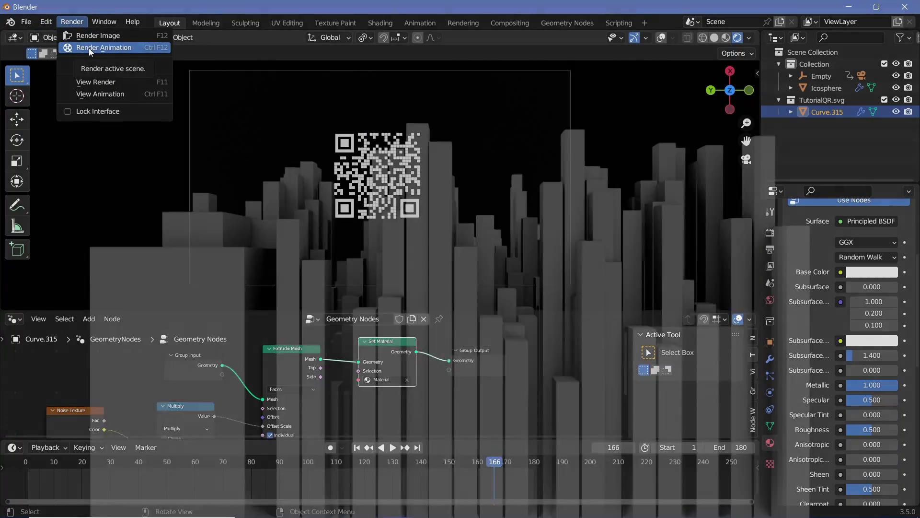